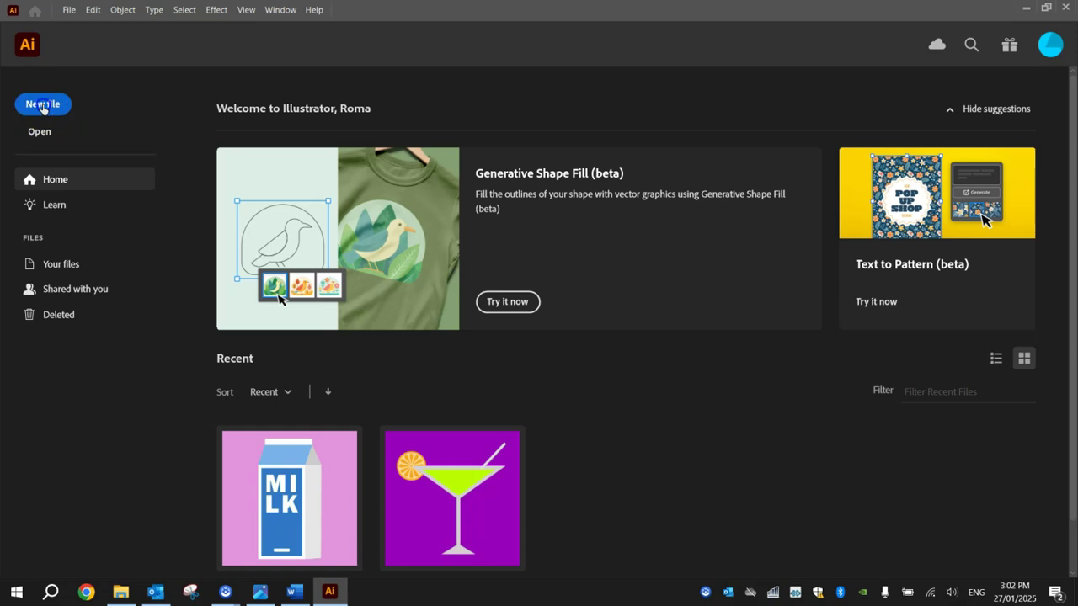
# Create a new document 1000 px wide and 1000 px high with RGB colour mode and Screen (72 ppi) raster effects.
pyautogui.click(718, 175)
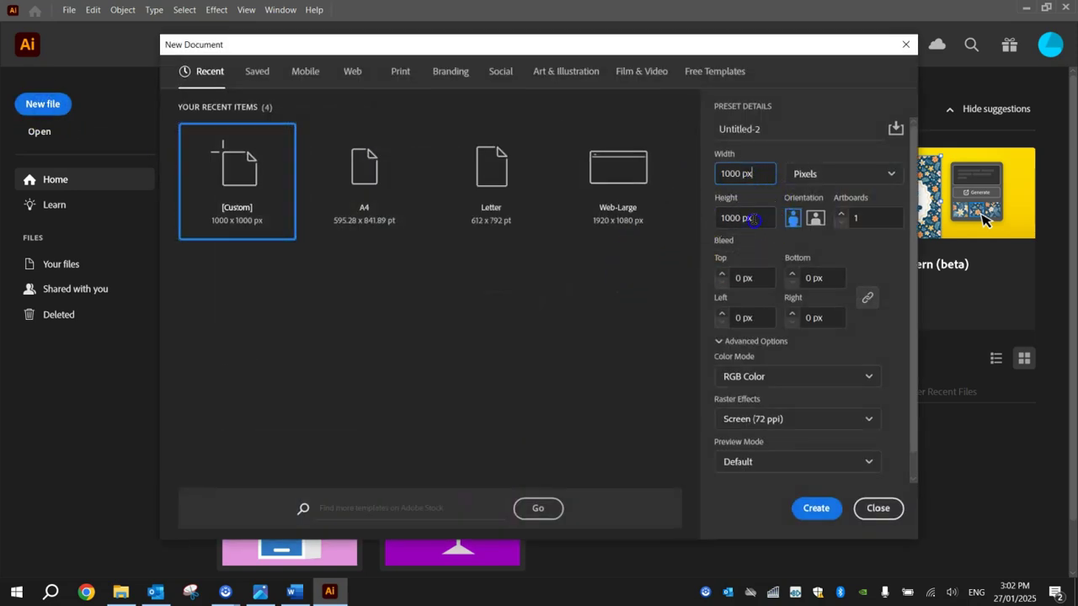
pyautogui.click(762, 219)
pyautogui.click(771, 381)
pyautogui.click(756, 378)
pyautogui.click(768, 416)
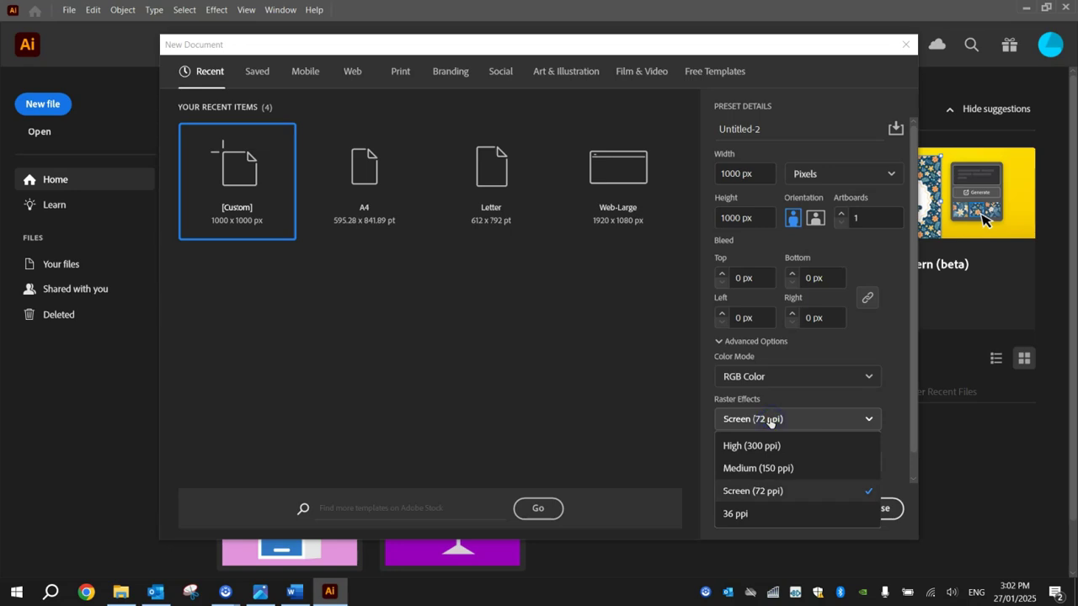
pyautogui.click(768, 492)
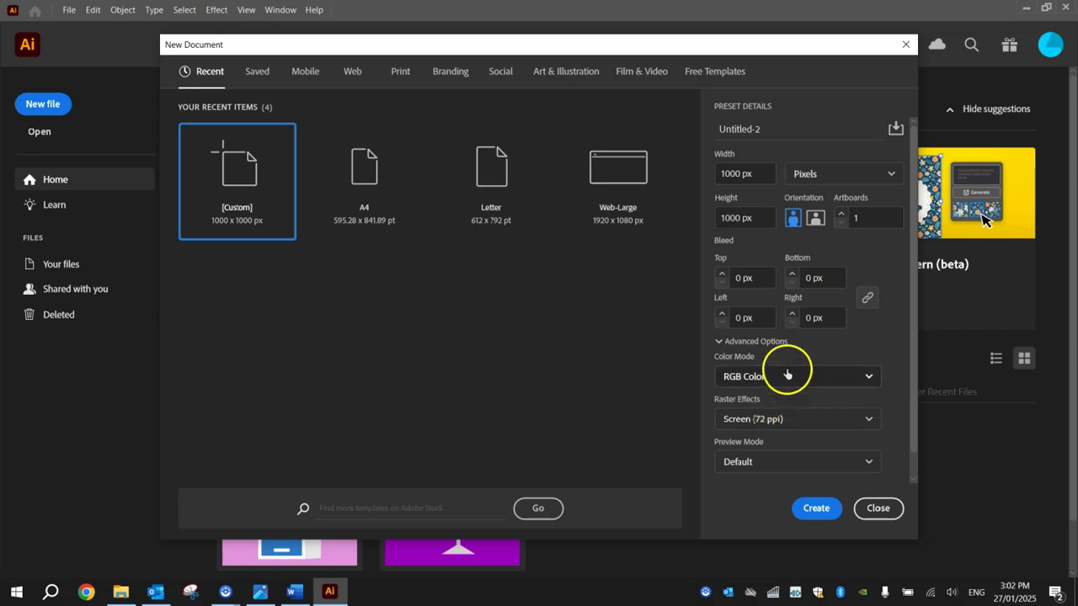
pyautogui.click(819, 509)
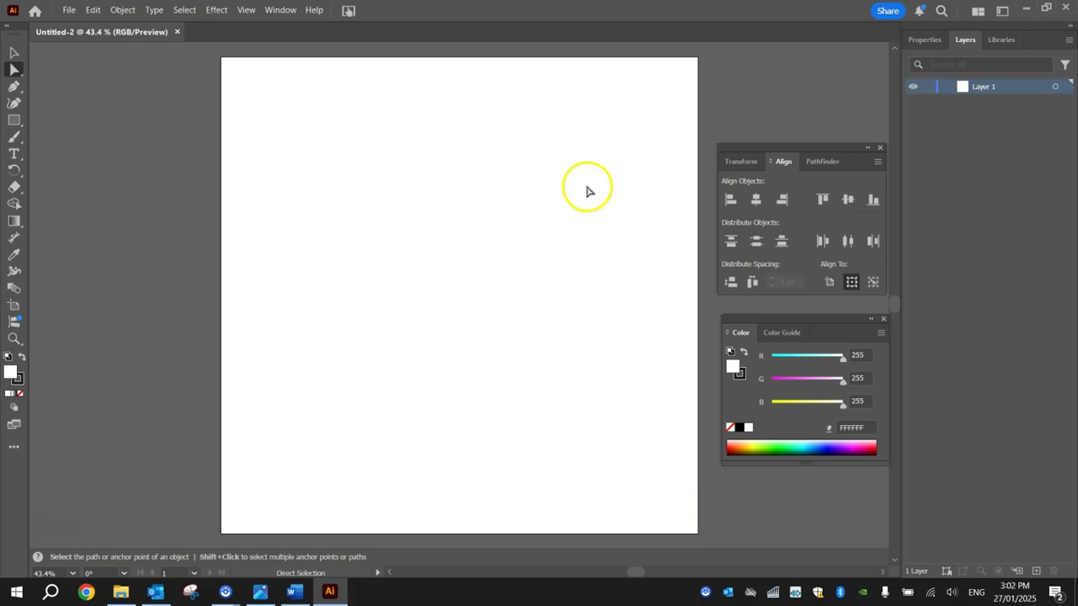
# Close the floating Align and Color panels and draw a rectangle covering the whole artboard.
pyautogui.click(880, 149)
pyautogui.click(884, 319)
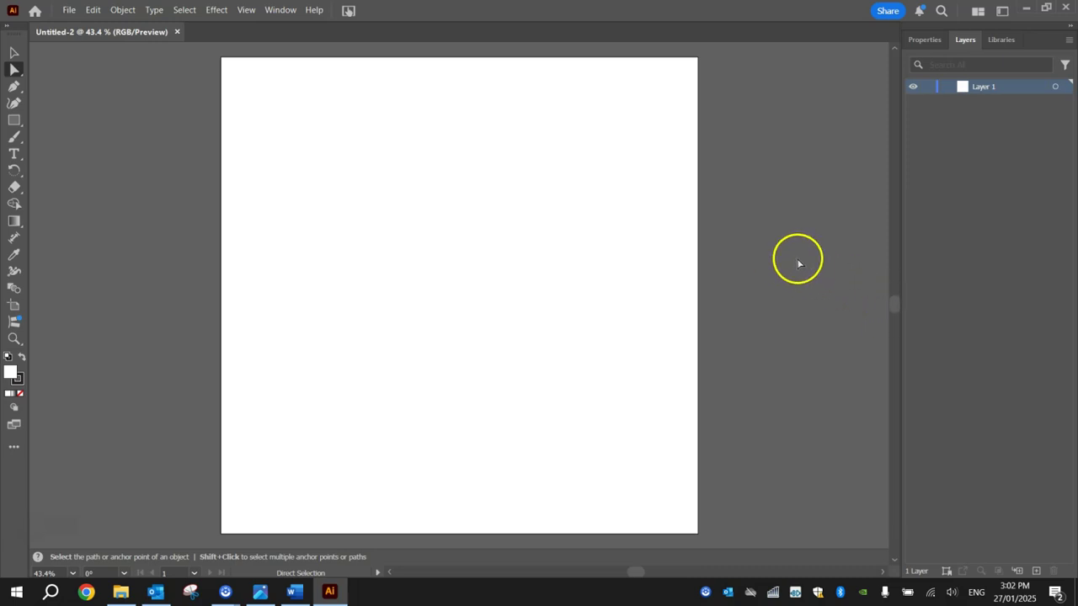
pyautogui.moveTo(13, 120); pyautogui.dragTo(51, 115)
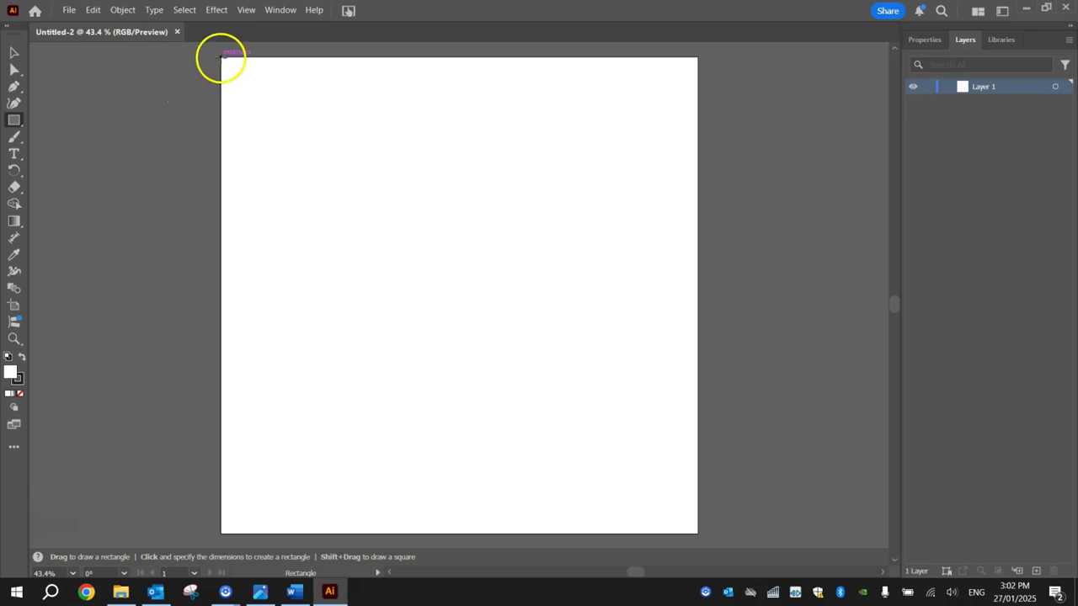
pyautogui.moveTo(222, 57); pyautogui.dragTo(699, 533)
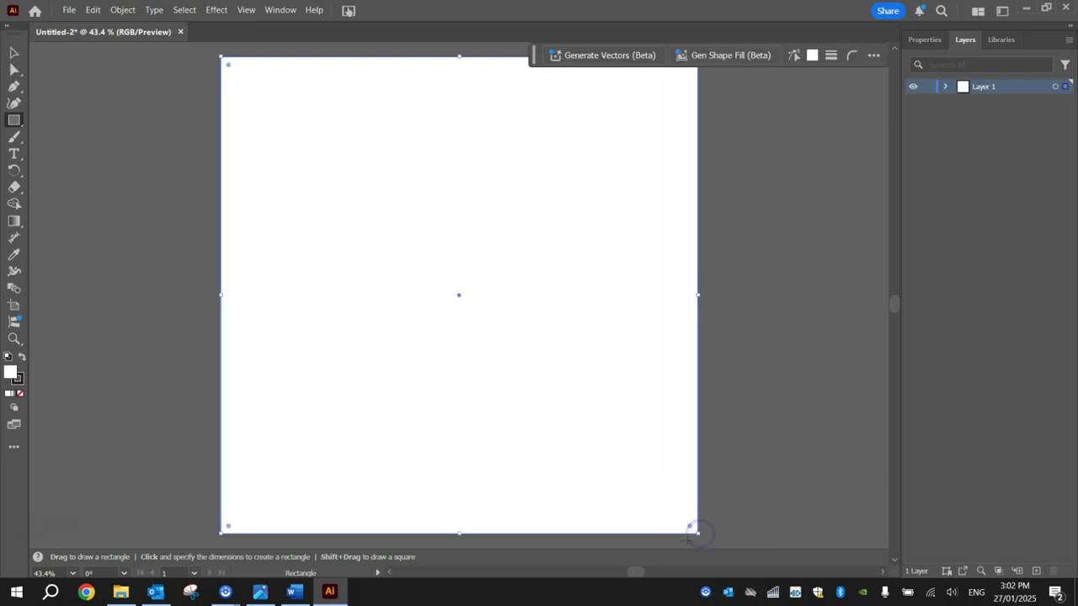
# Fill the artboard-sized rectangle with mint green, hex 4FE8B9.
pyautogui.doubleClick(11, 376)
pyautogui.moveTo(731, 359); pyautogui.dragTo(741, 294)
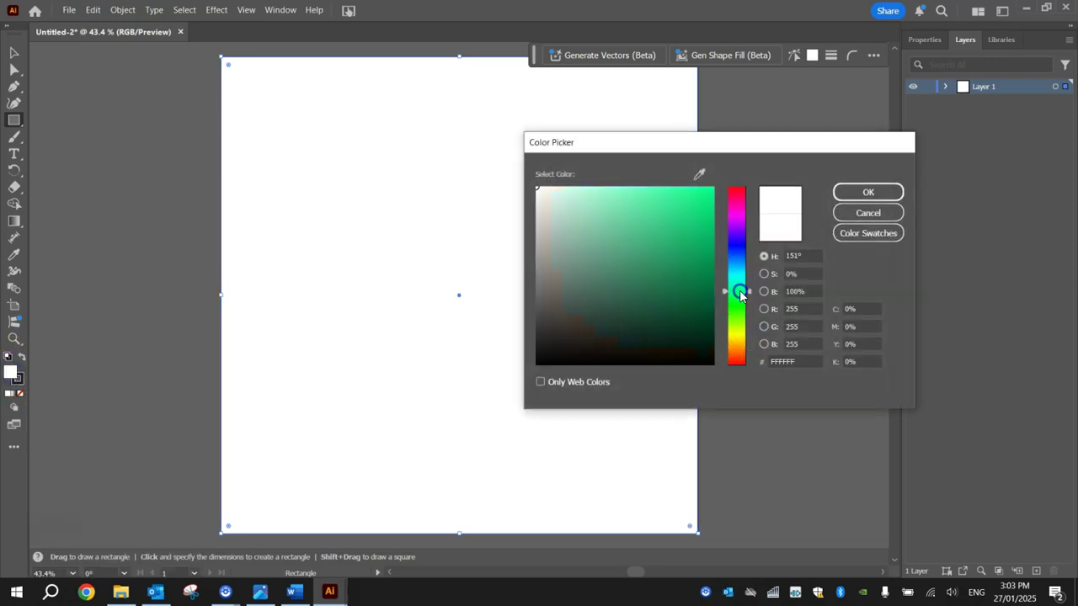
pyautogui.moveTo(644, 210)
pyautogui.mouseDown()
pyautogui.moveTo(645, 183)
pyautogui.moveTo(659, 195)
pyautogui.mouseUp()
pyautogui.moveTo(748, 289); pyautogui.dragTo(751, 293)
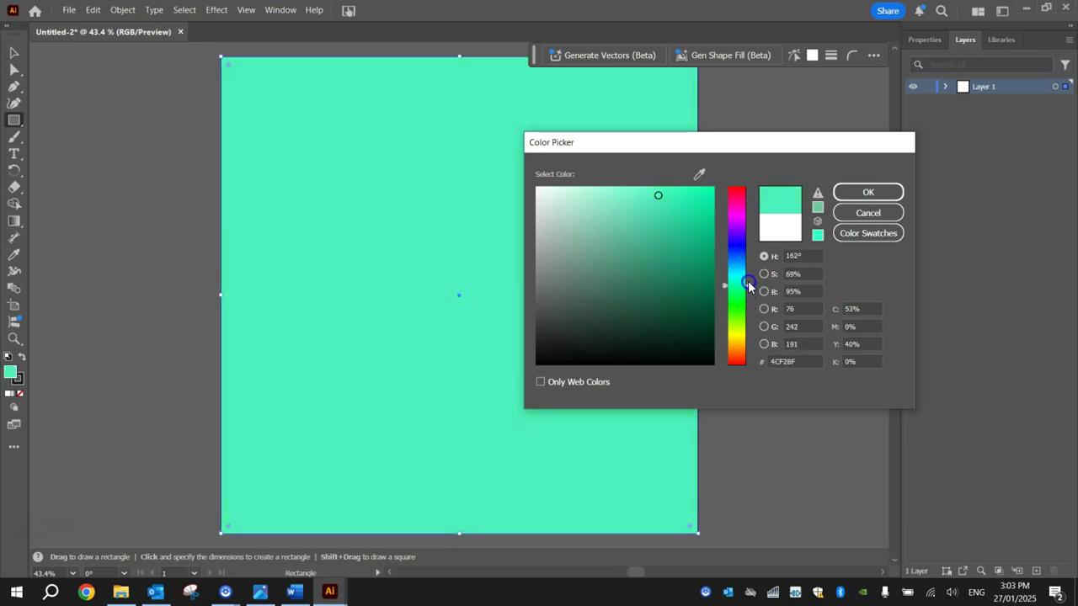
pyautogui.click(663, 206)
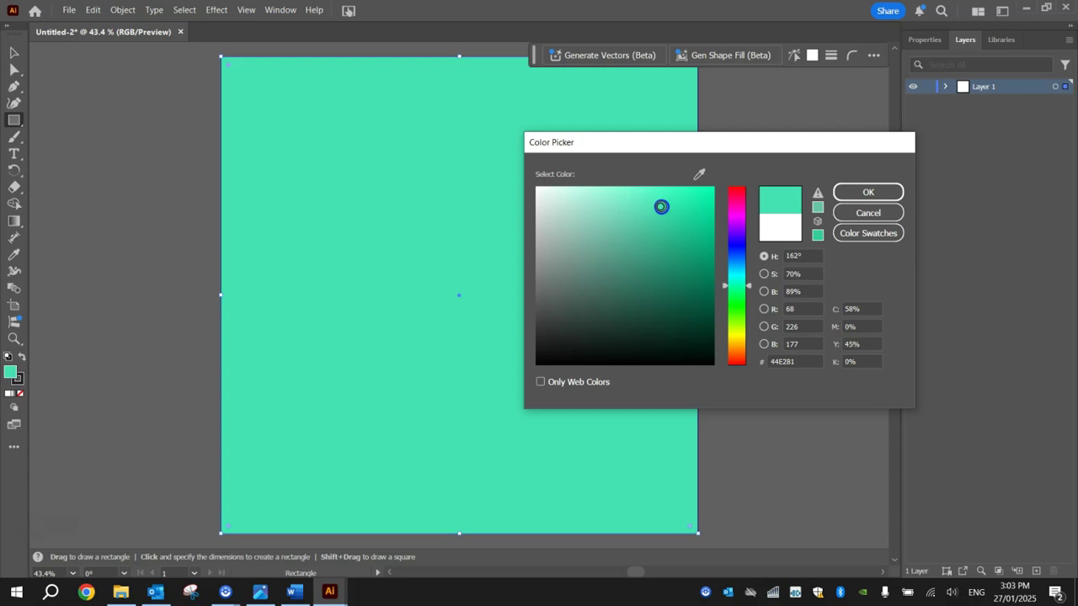
pyautogui.click(871, 188)
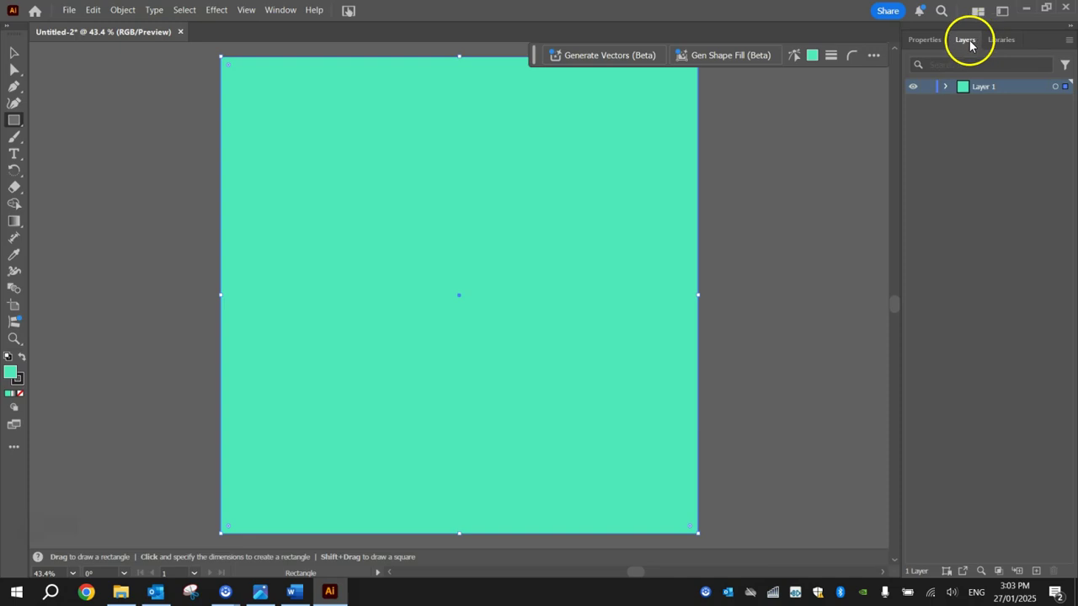
# Expand Layer 1 and lock the green background rectangle, leaving the Selection tool active.
pyautogui.click(268, 10)
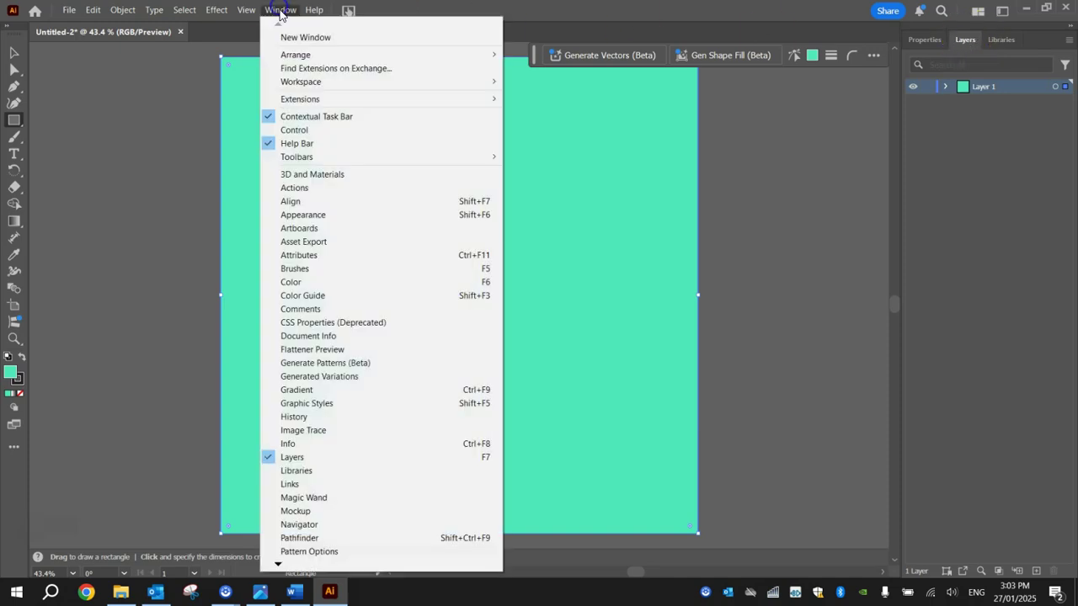
pyautogui.click(328, 458)
pyautogui.click(946, 87)
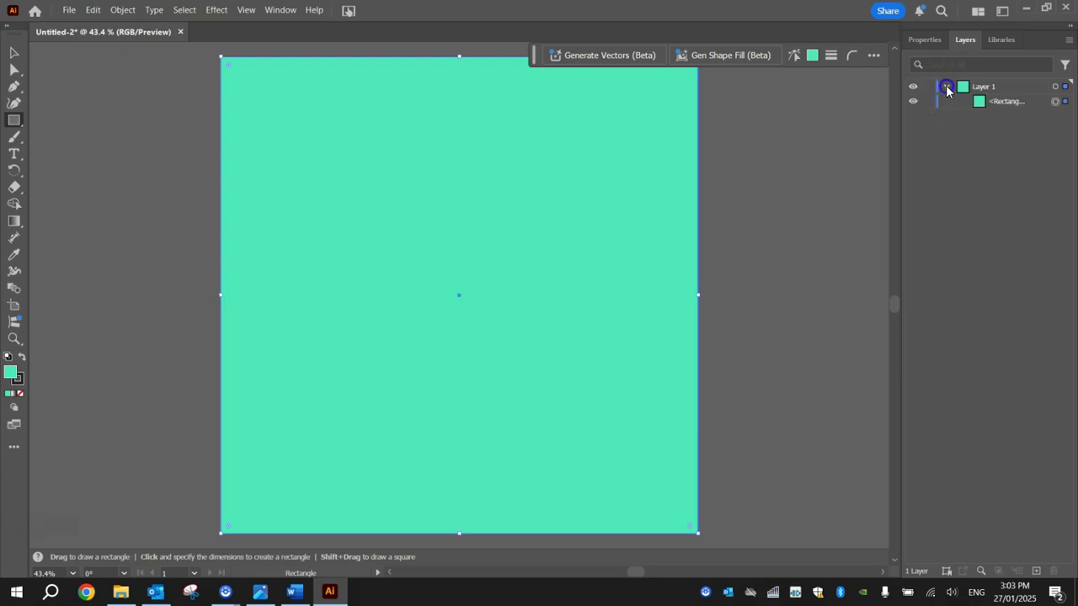
pyautogui.click(959, 96)
pyautogui.click(958, 100)
pyautogui.click(982, 101)
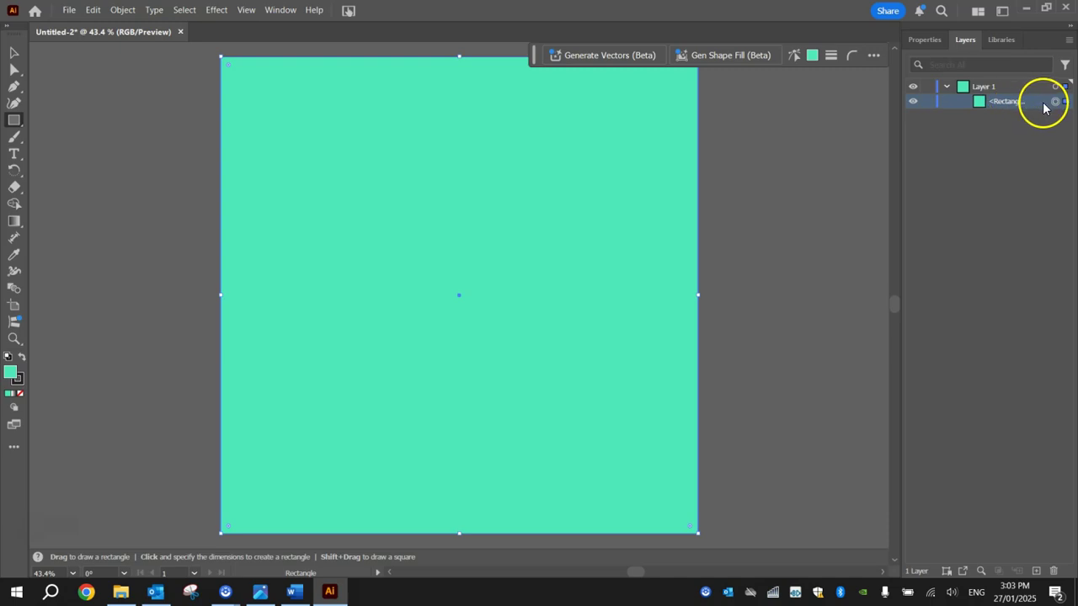
pyautogui.click(927, 102)
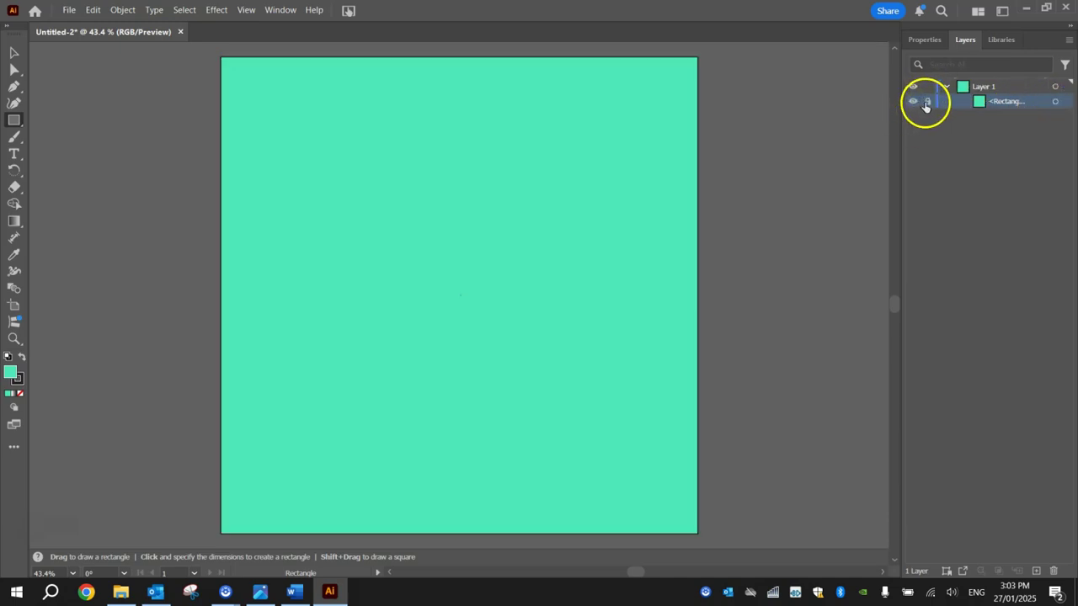
pyautogui.press('v')
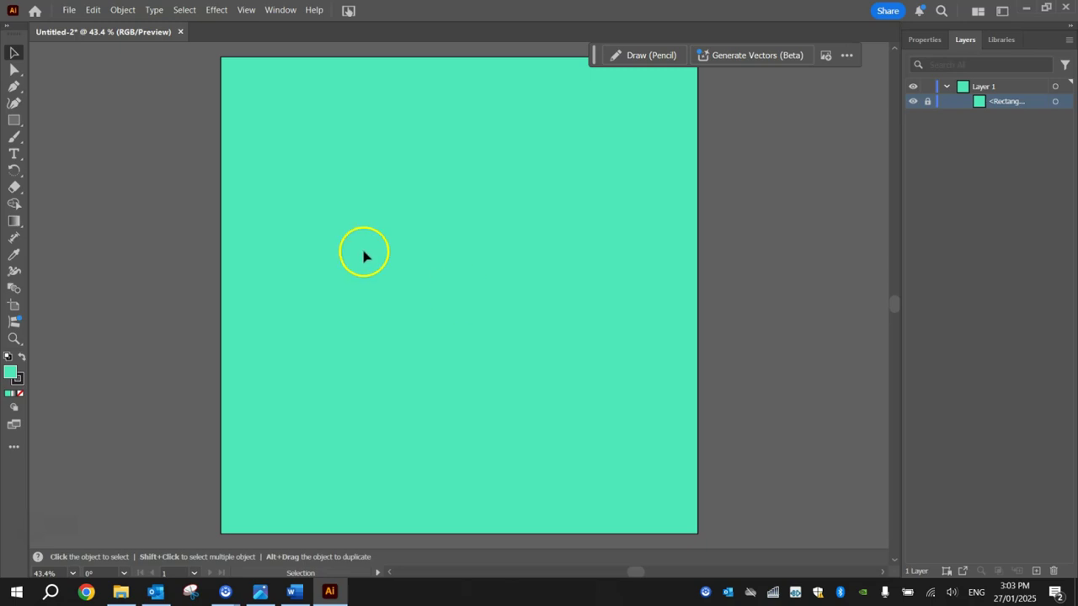
# Set the stroke to none and the fill to hex E6DAC4 for drawing a new rectangle.
pyautogui.click(14, 119)
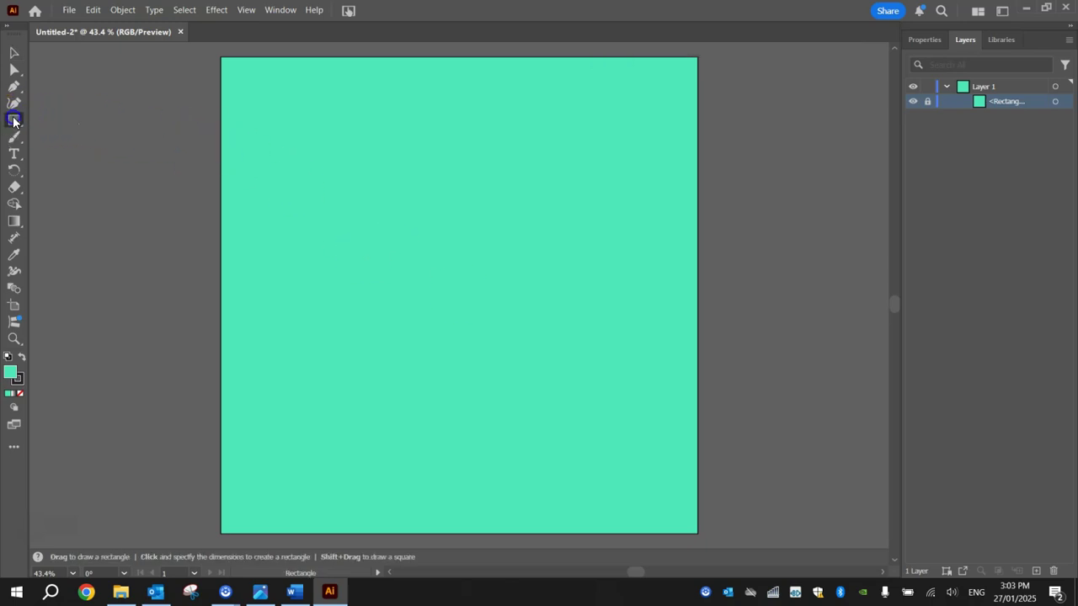
pyautogui.click(19, 381)
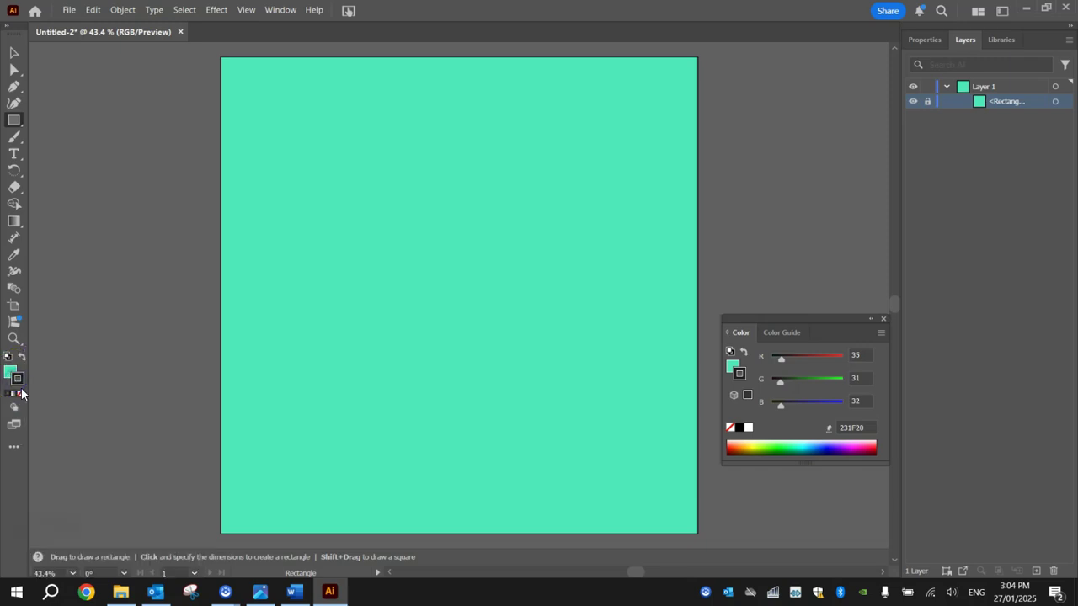
pyautogui.click(21, 394)
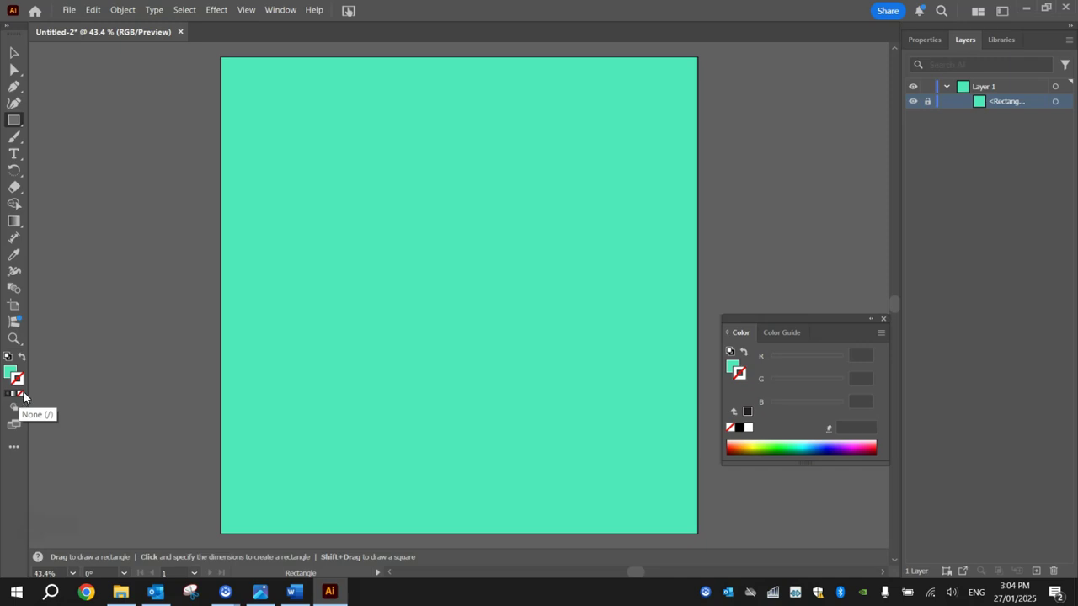
pyautogui.click(10, 372)
pyautogui.doubleClick(9, 375)
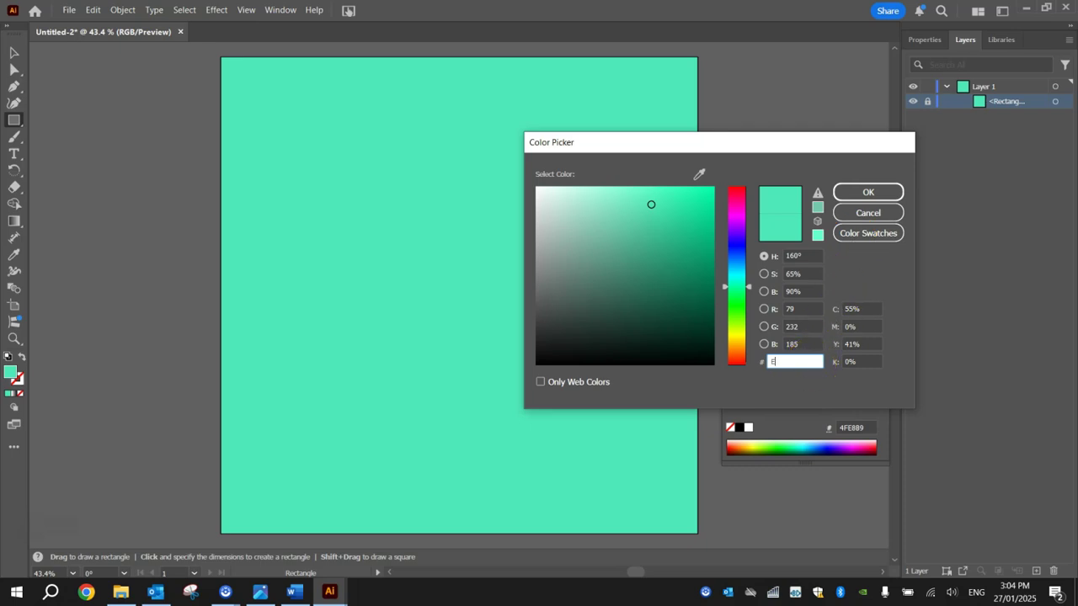
pyautogui.write('E6DA')
pyautogui.write('C4')
pyautogui.click(868, 193)
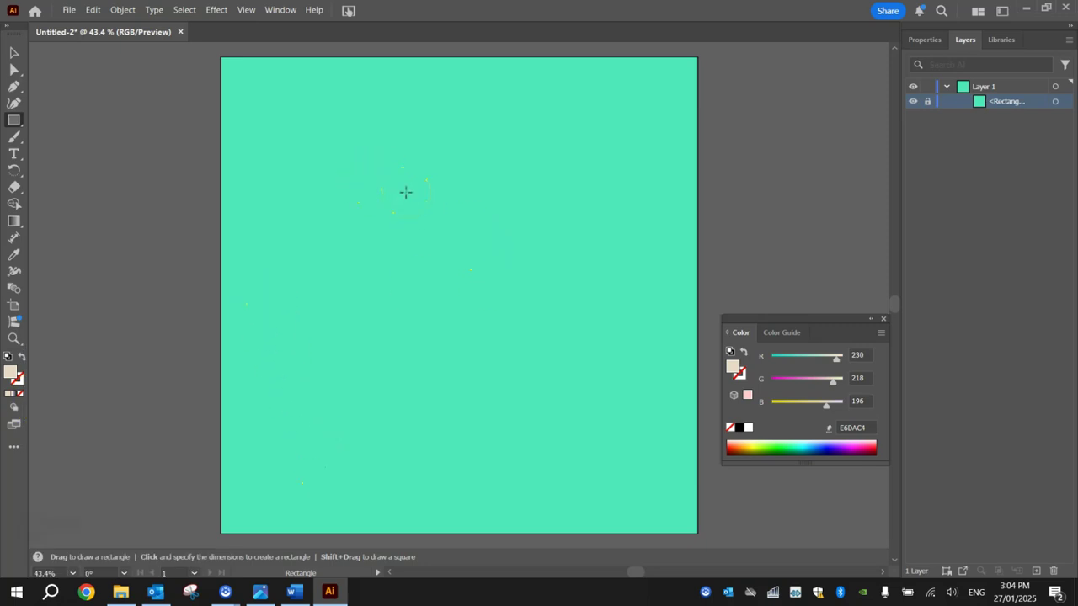
# Draw a 400 by 500 px beige rectangle and move it to about the middle of the artboard.
pyautogui.click(405, 192)
pyautogui.moveTo(481, 180); pyautogui.dragTo(510, 163)
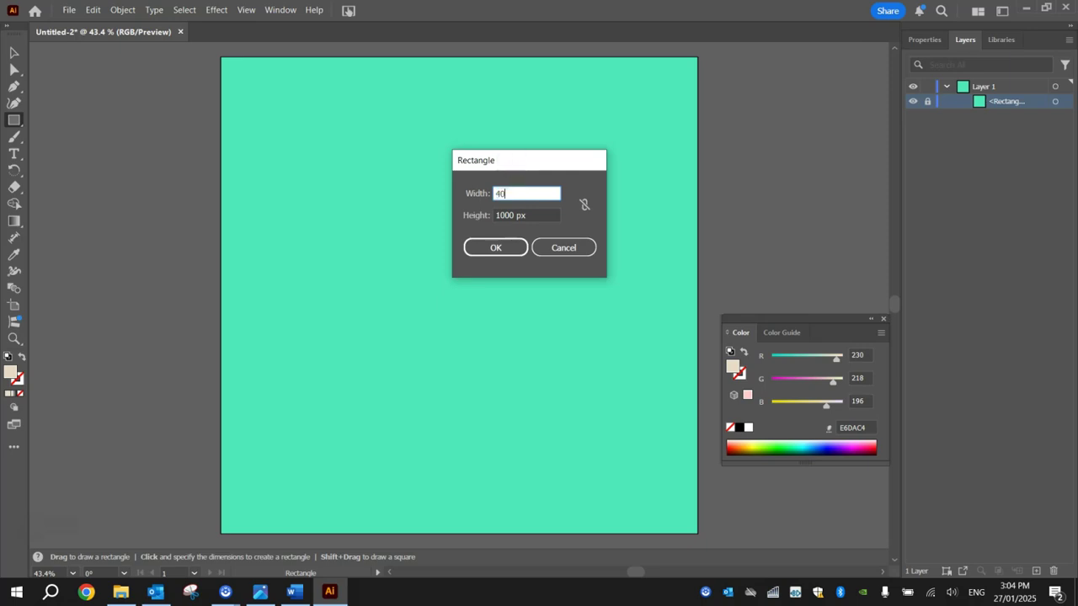
pyautogui.press('Tab')
pyautogui.press('Return')
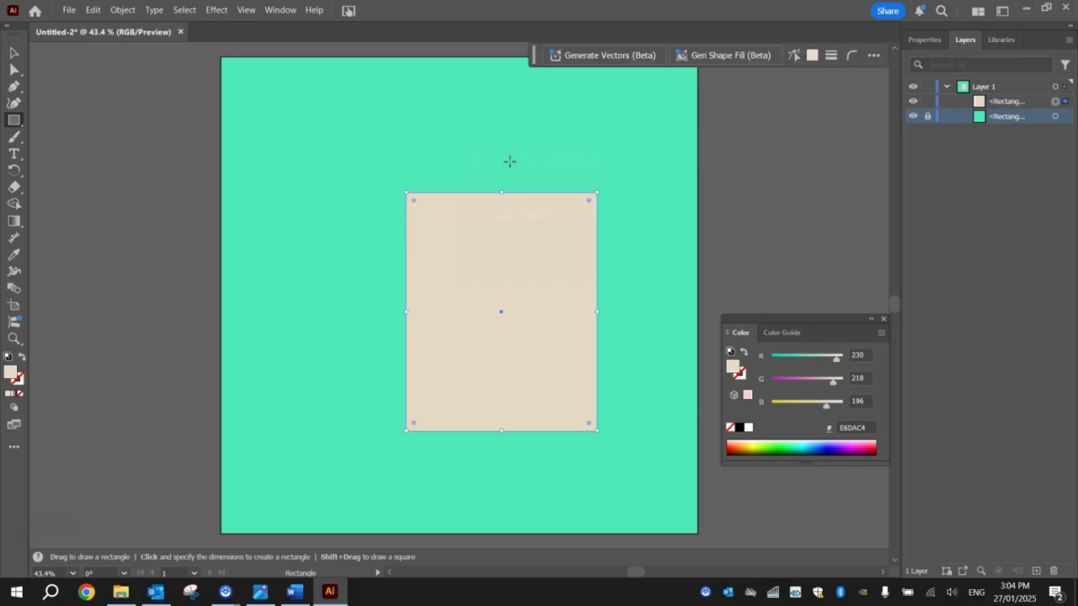
pyautogui.click(13, 53)
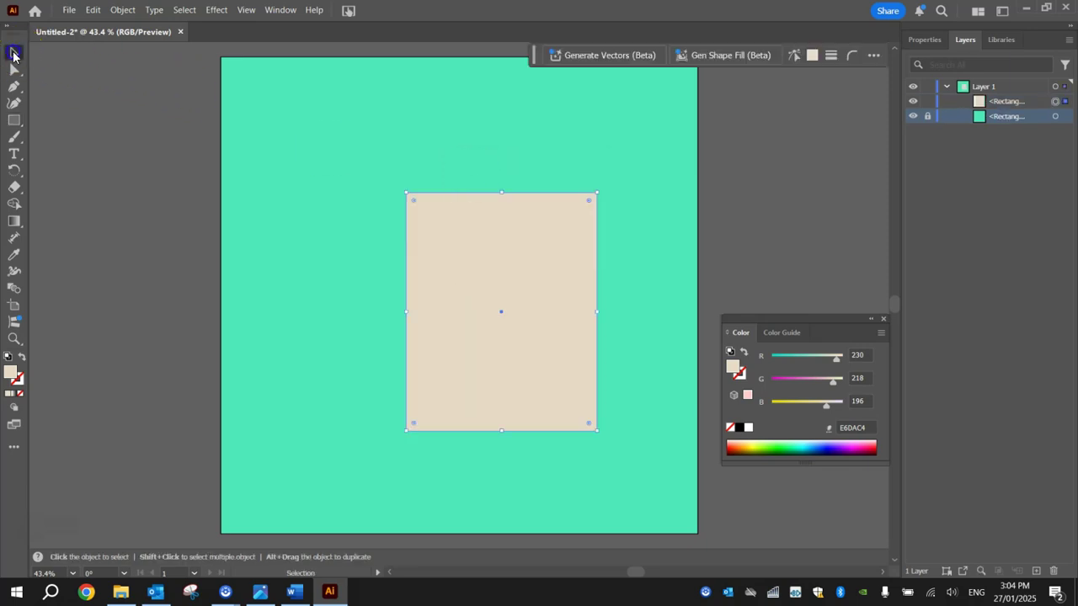
pyautogui.moveTo(495, 278); pyautogui.dragTo(451, 261)
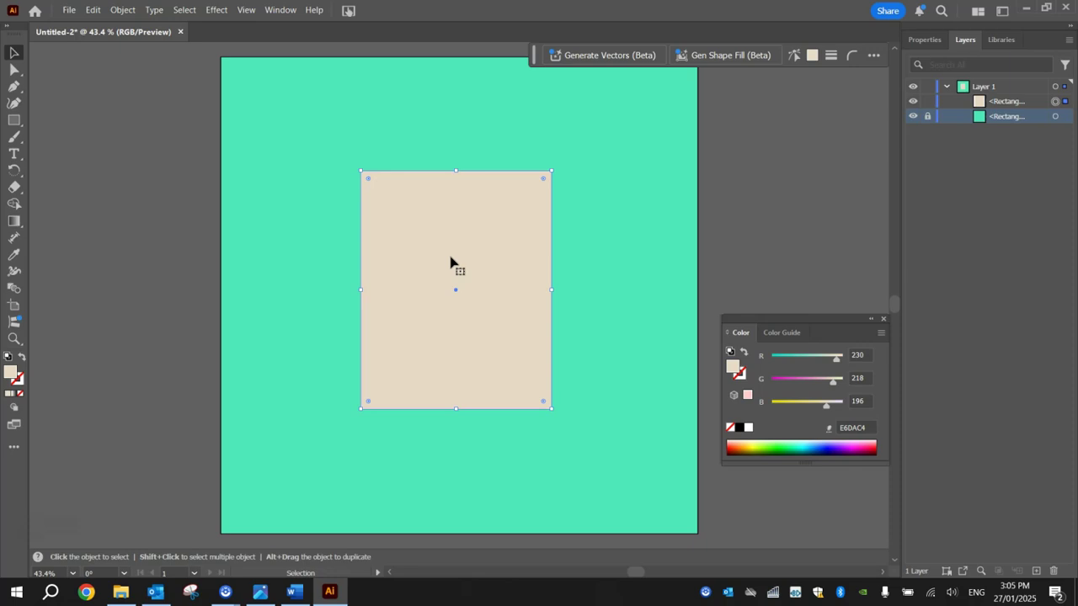
# Check the cup in Example Coffee.png, and back in Illustrator draw a 250 by 100 px rectangle below the beige one, filled magenta E600C4.
pyautogui.click(260, 593)
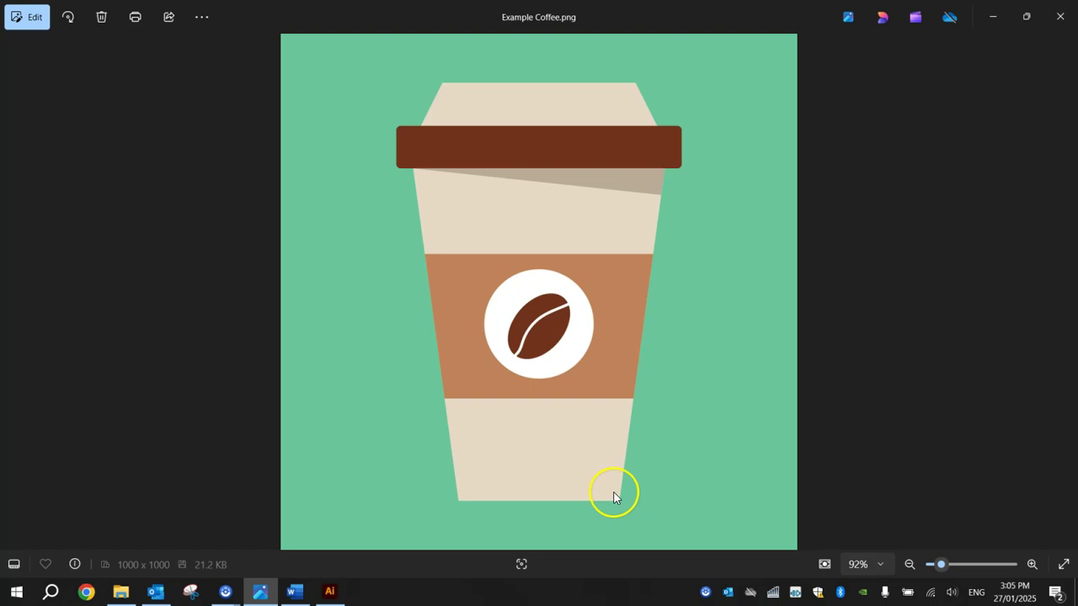
pyautogui.click(330, 592)
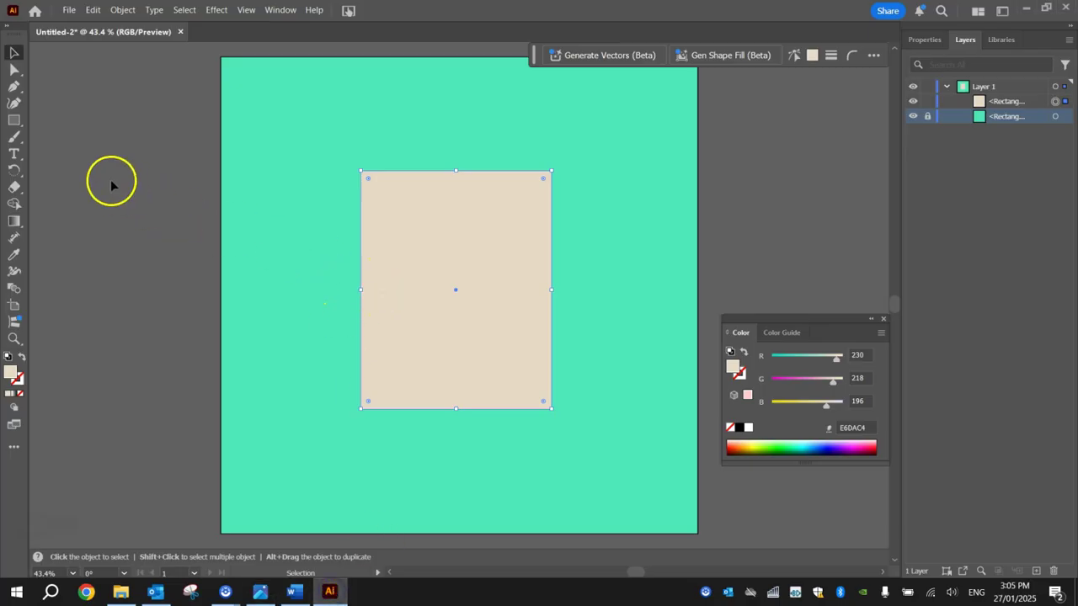
pyautogui.click(14, 119)
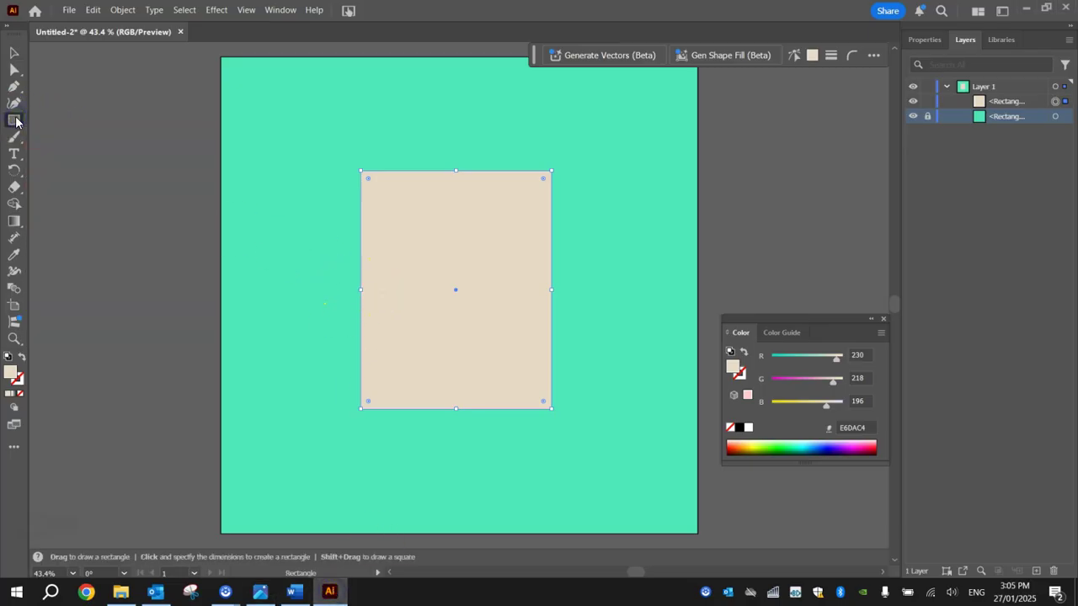
pyautogui.click(367, 452)
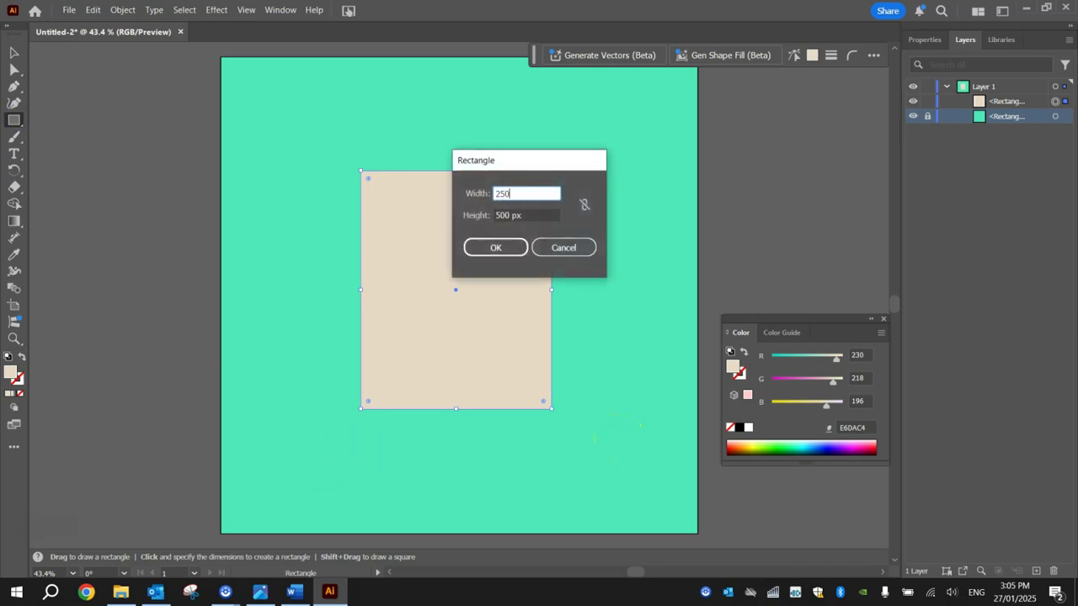
pyautogui.write('250')
pyautogui.press('Tab')
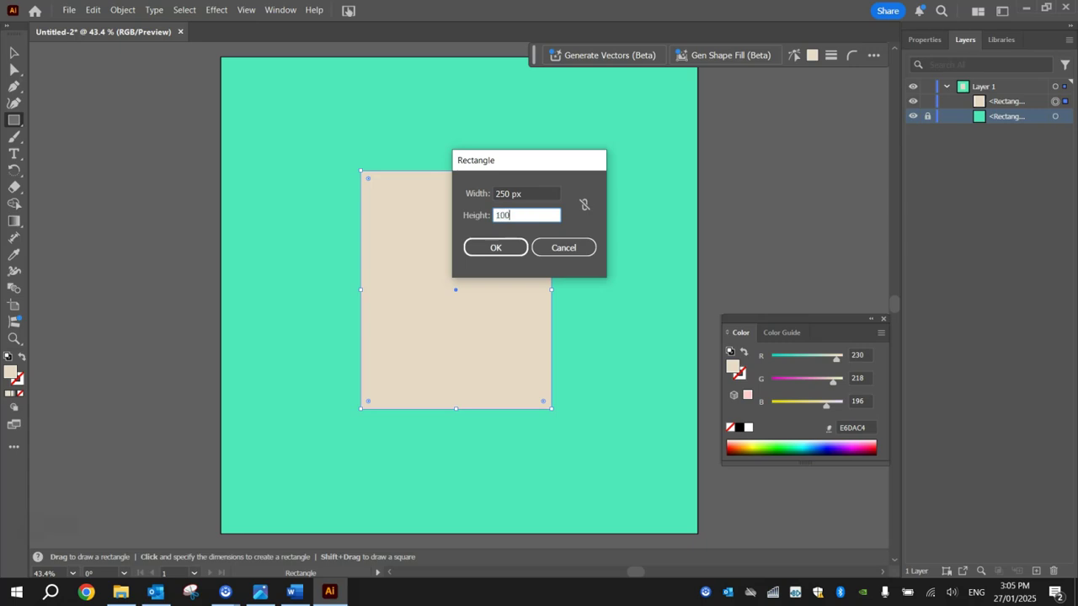
pyautogui.write('100')
pyautogui.press('Return')
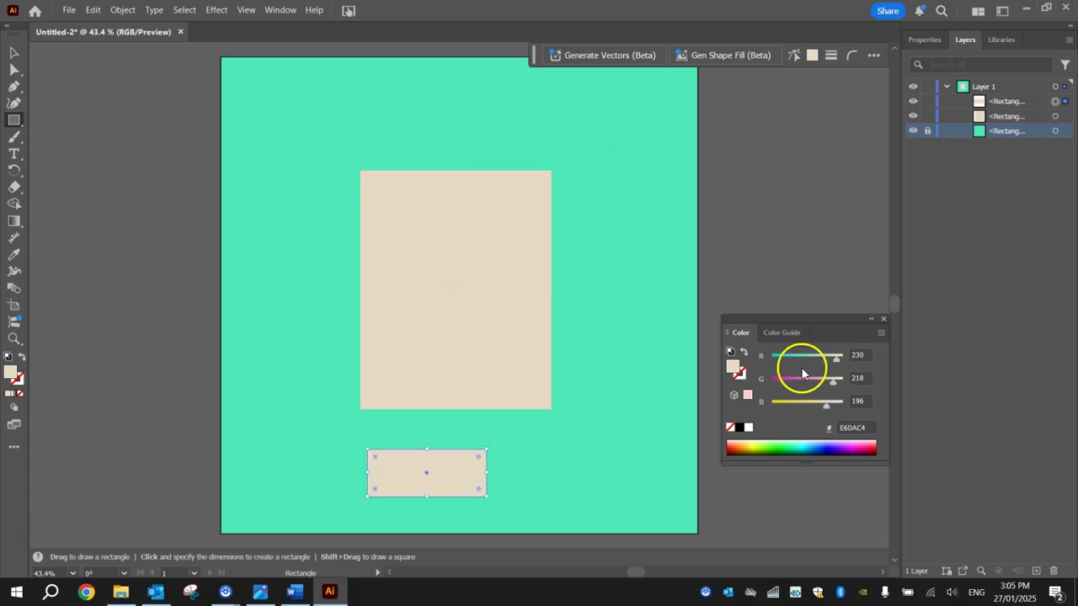
pyautogui.moveTo(832, 381); pyautogui.dragTo(748, 381)
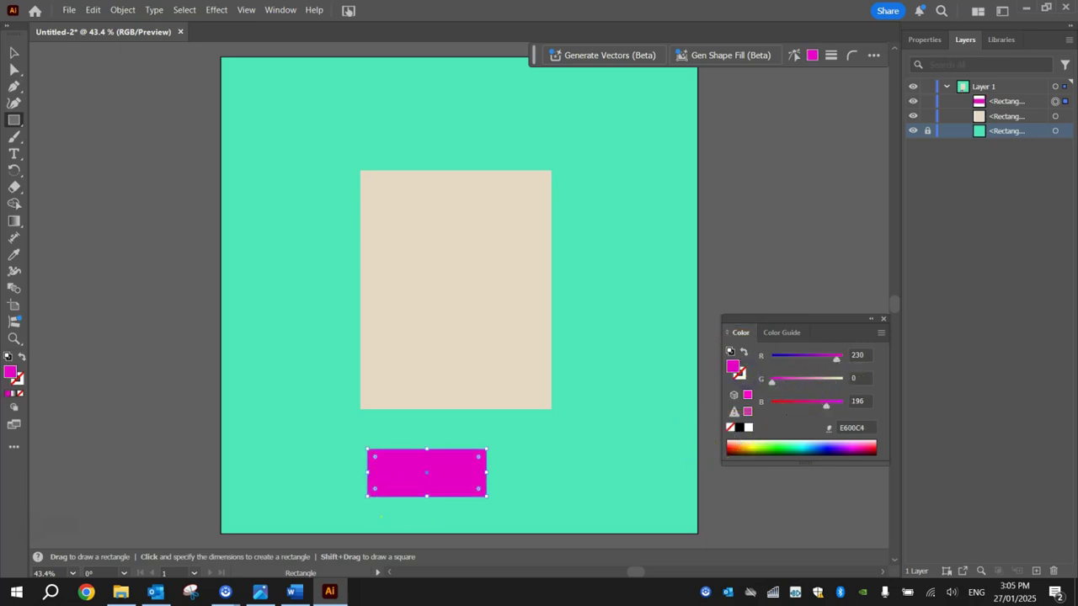
# Select the beige and magenta rectangles and align them to each other by horizontal centre and bottom edge.
pyautogui.click(13, 54)
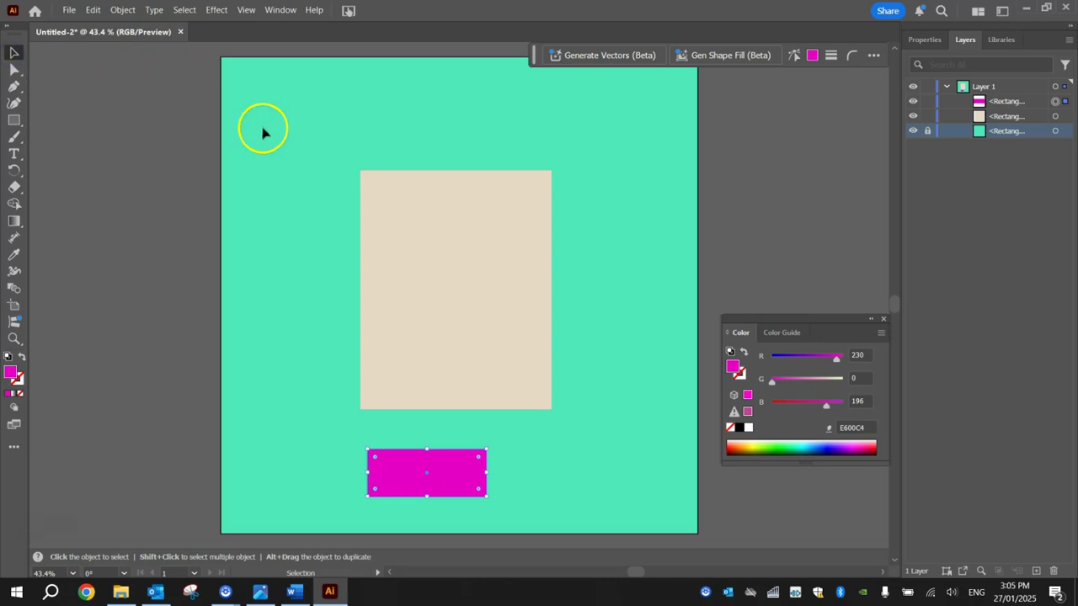
pyautogui.moveTo(307, 145); pyautogui.dragTo(539, 444)
pyautogui.moveTo(602, 520); pyautogui.dragTo(601, 516)
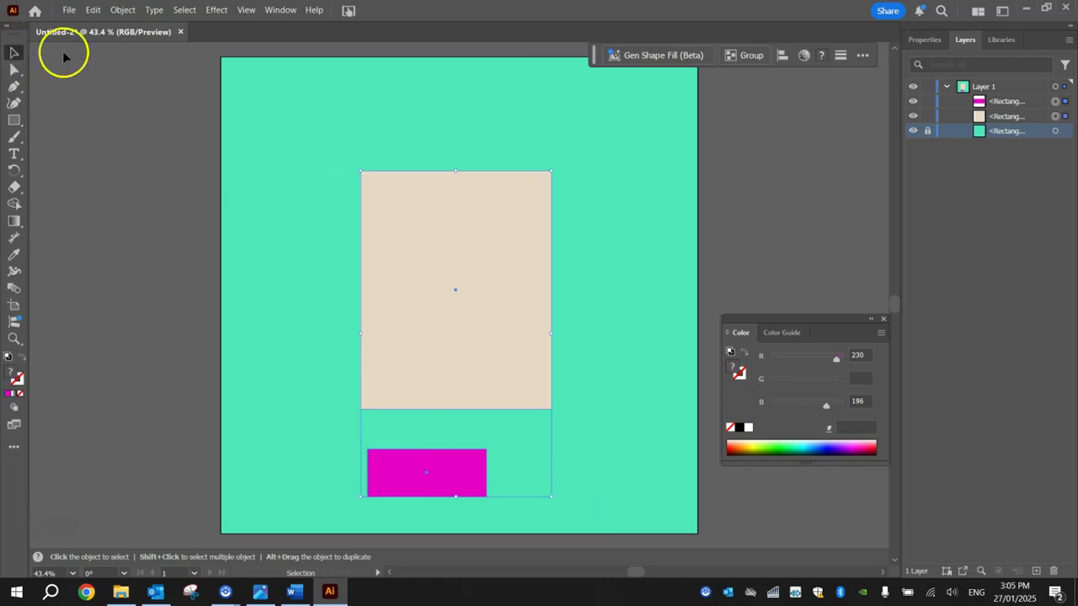
pyautogui.click(280, 10)
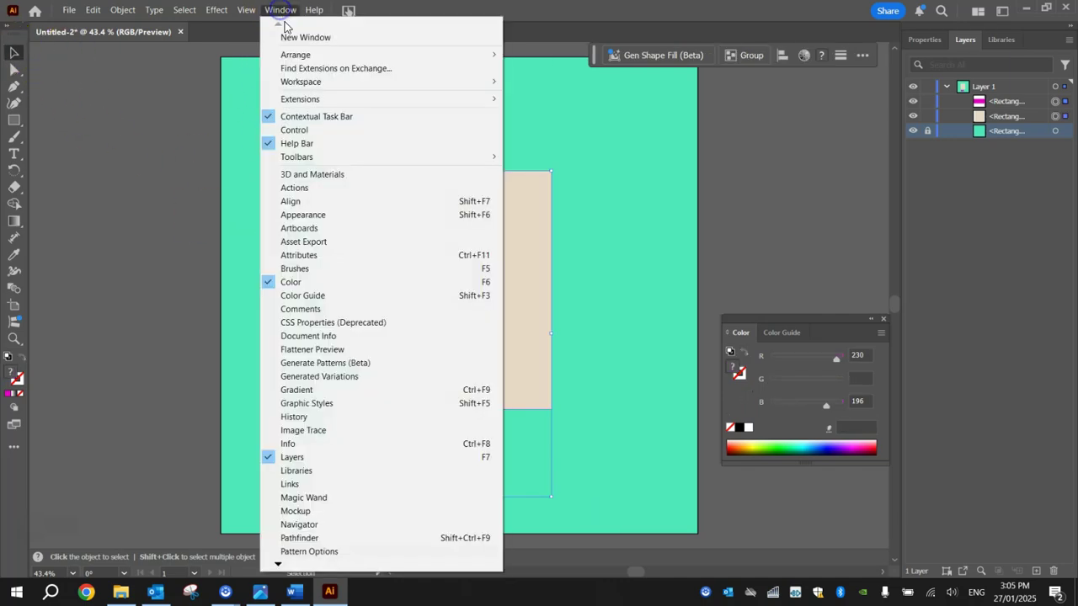
pyautogui.click(345, 201)
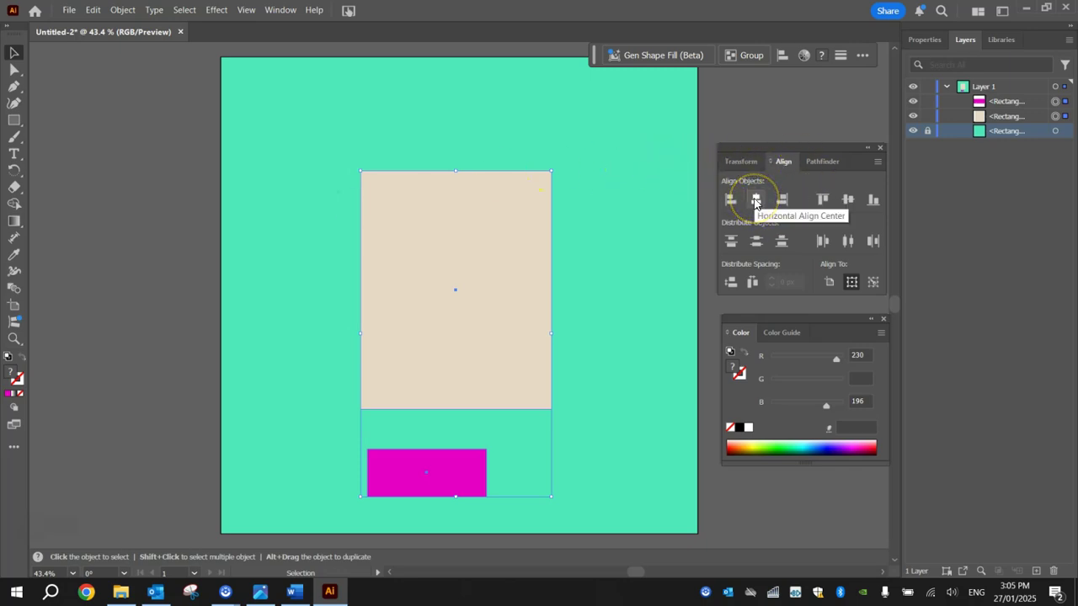
pyautogui.click(755, 199)
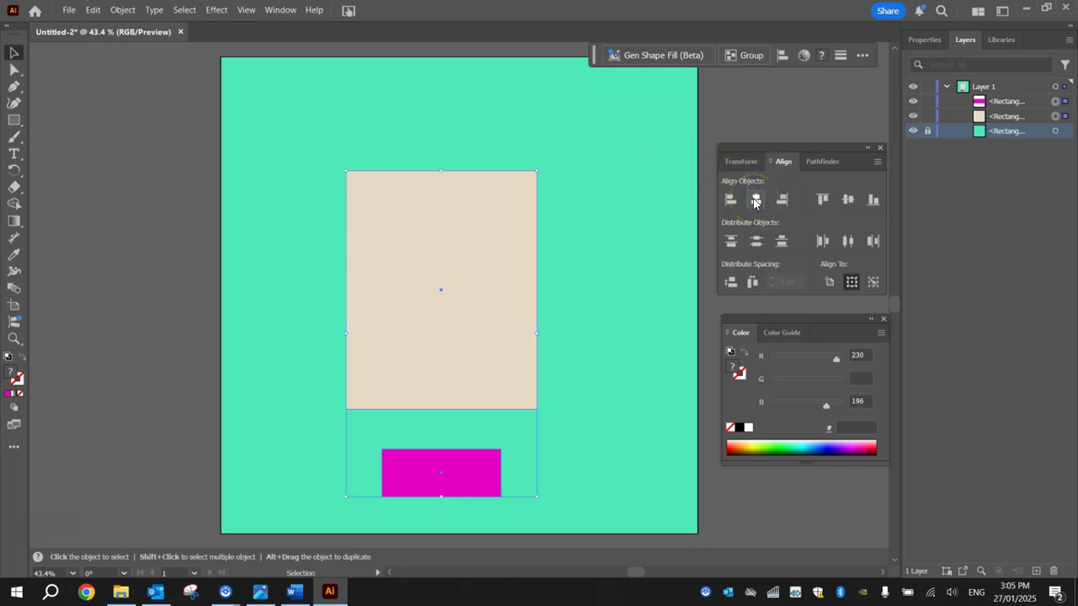
pyautogui.click(875, 199)
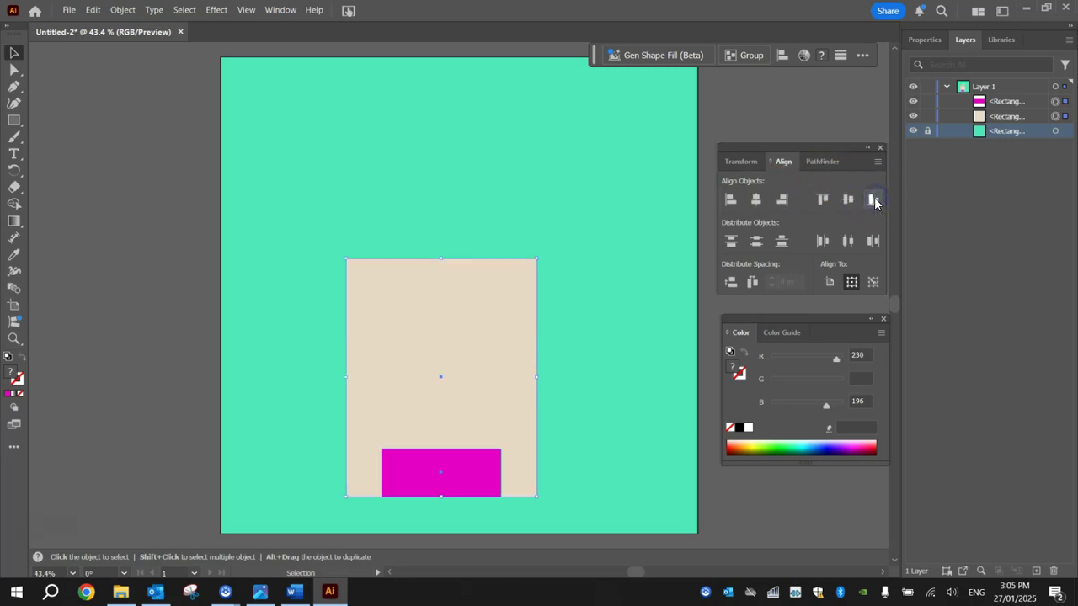
# Move both aligned rectangles straight up together to about the middle of the artboard and deselect them.
pyautogui.moveTo(429, 345); pyautogui.dragTo(429, 246)
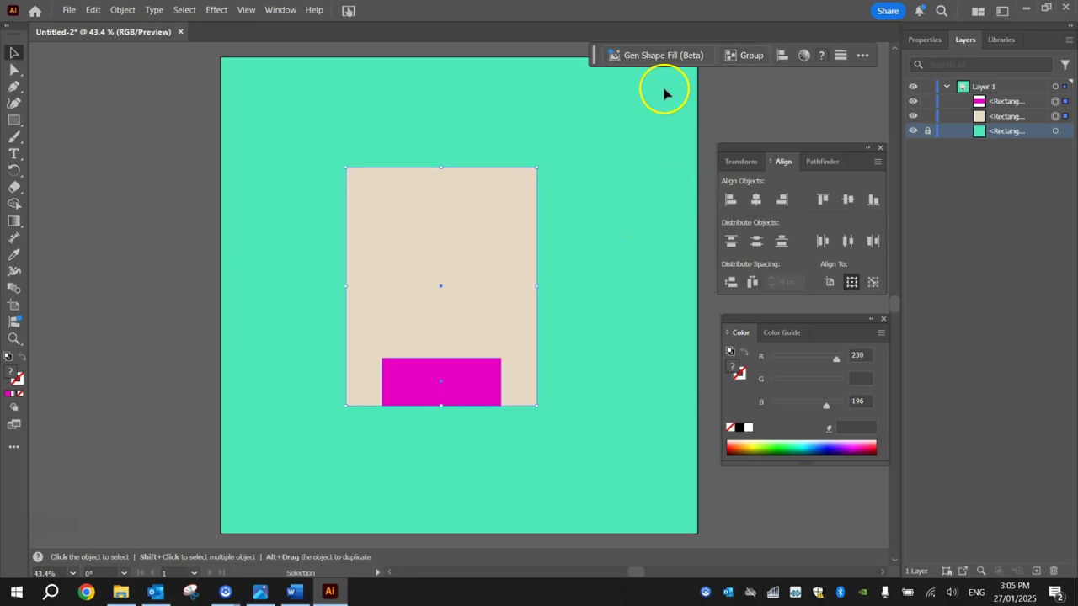
pyautogui.click(620, 108)
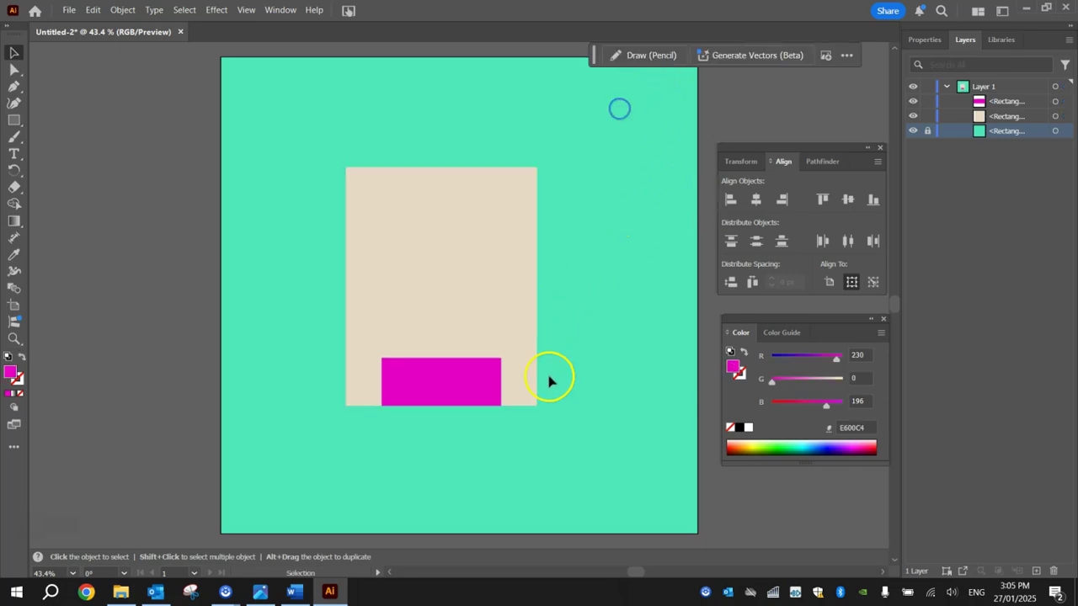
pyautogui.moveTo(360, 411); pyautogui.dragTo(502, 405)
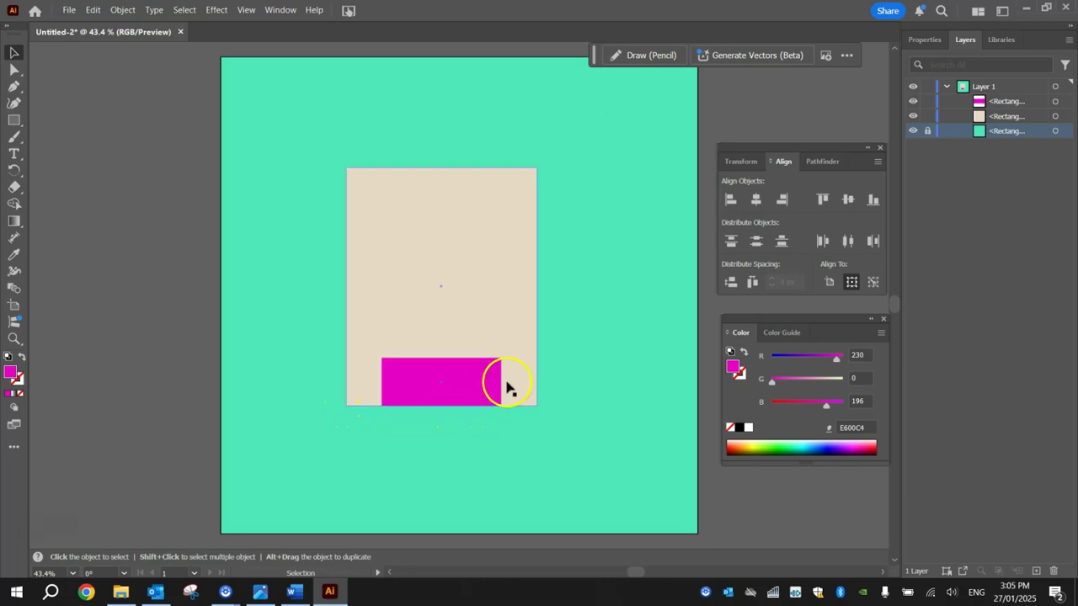
# Taper the beige rectangle into a cup by moving its two bottom corner points inward to the magenta rectangle's bottom corners.
pyautogui.click(11, 71)
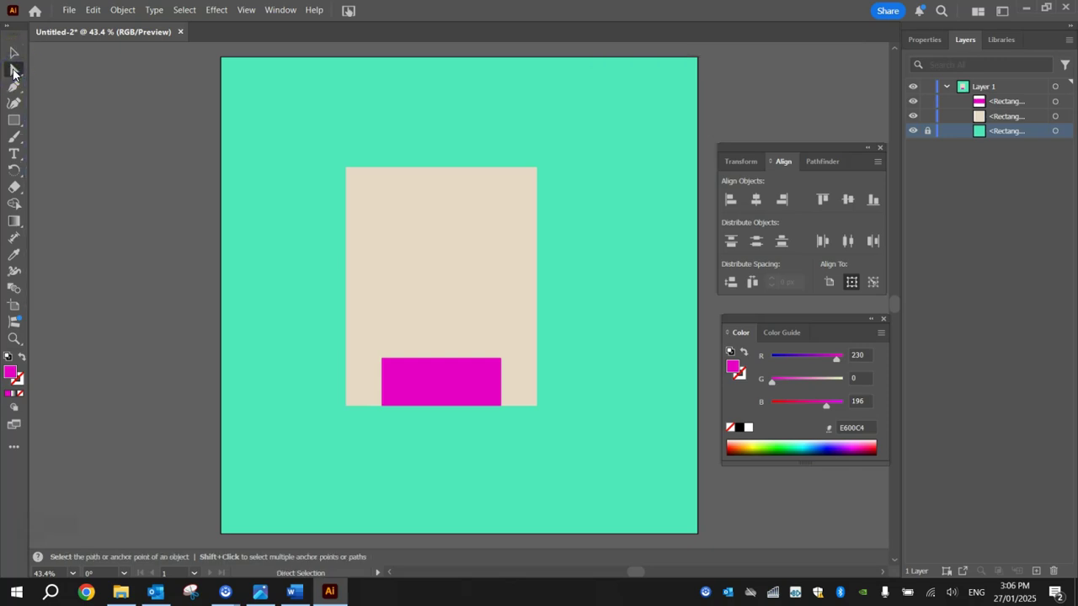
pyautogui.moveTo(308, 387); pyautogui.dragTo(364, 421)
pyautogui.scroll(3, 375, 404)
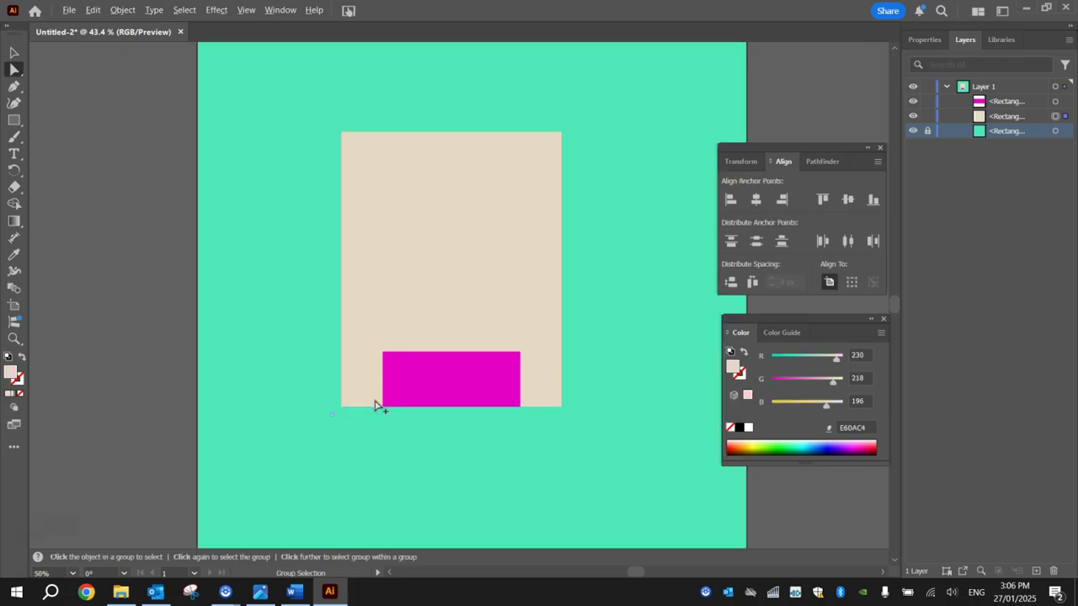
pyautogui.moveTo(569, 482); pyautogui.dragTo(469, 452)
pyautogui.moveTo(203, 379); pyautogui.dragTo(279, 385)
pyautogui.moveTo(620, 387); pyautogui.dragTo(551, 386)
# Delete the magenta guide rectangle from the cup's base.
pyautogui.click(10, 53)
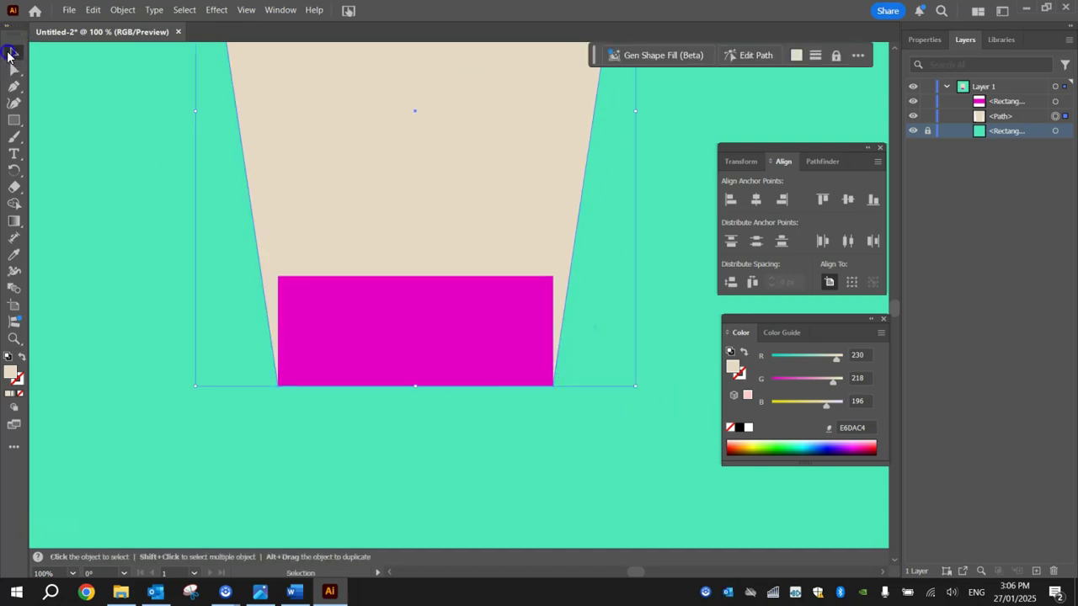
pyautogui.click(373, 308)
pyautogui.press('Delete')
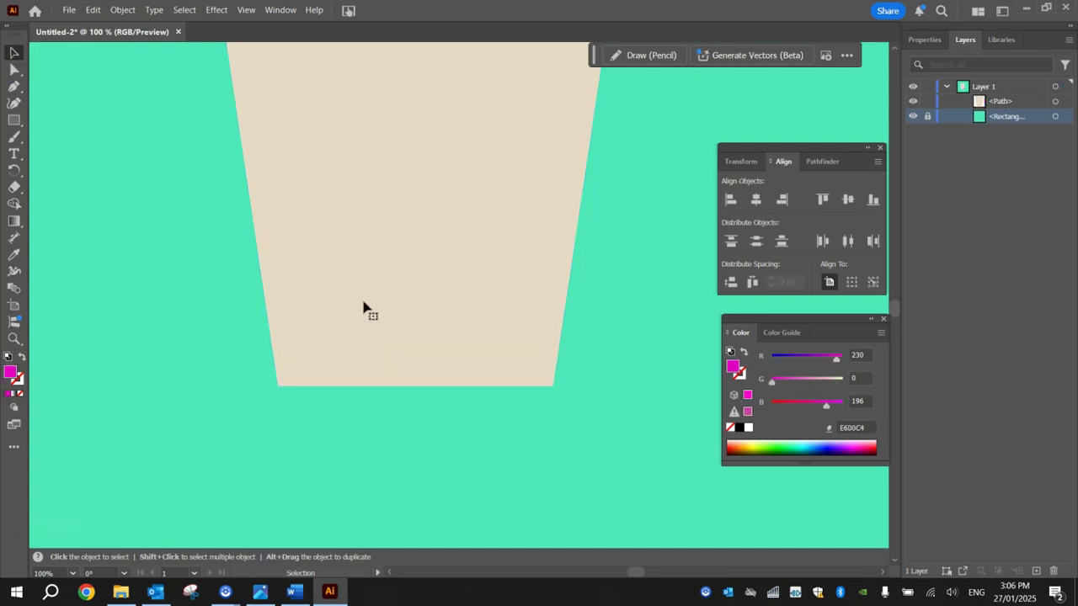
pyautogui.scroll(-2, 476, 376)
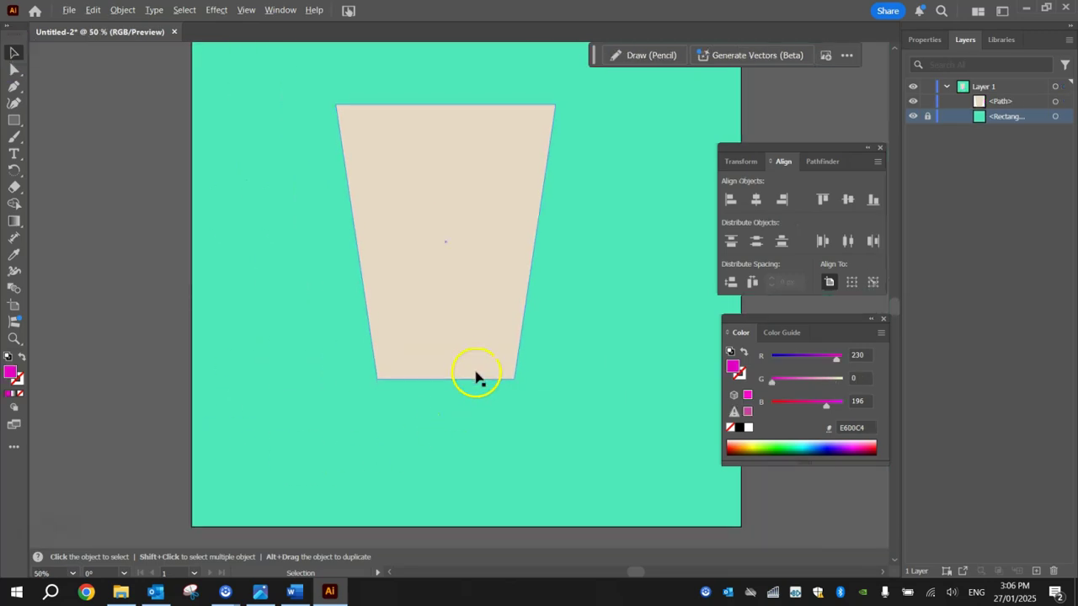
pyautogui.moveTo(601, 229); pyautogui.dragTo(590, 288)
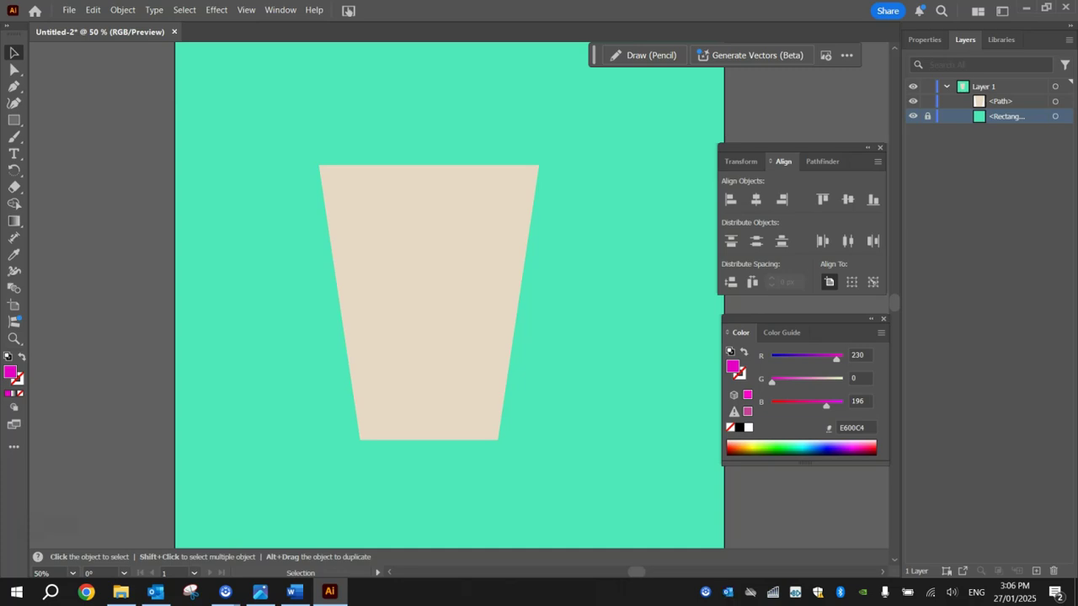
# Bring back the magenta rectangle, move it straight up onto the cup's top edge, and check the lid shape in Example Coffee.png.
pyautogui.hotkey('ctrl', 'v')
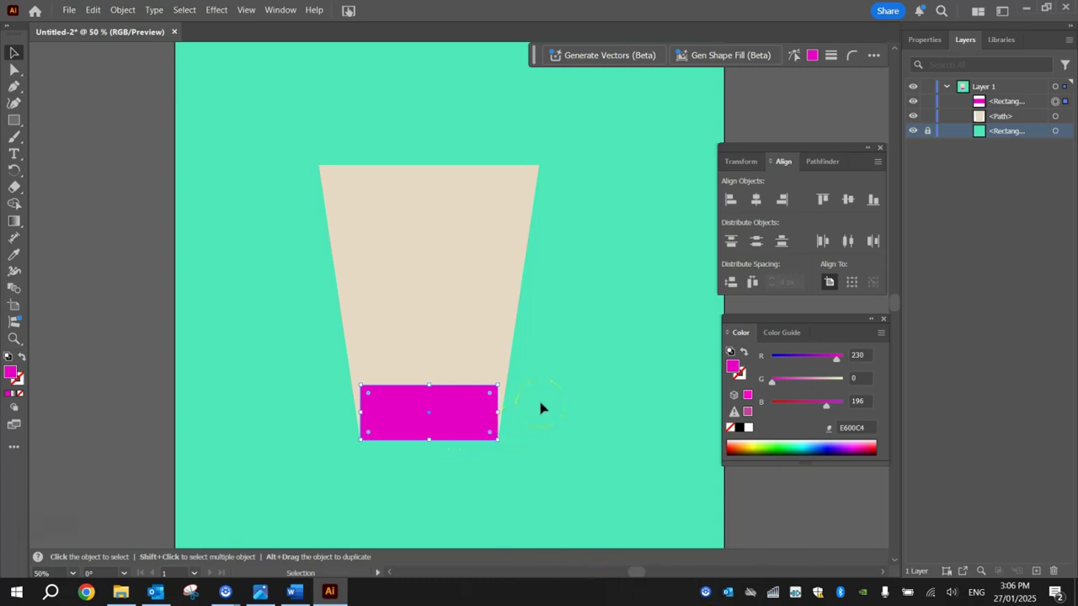
pyautogui.moveTo(457, 421); pyautogui.dragTo(457, 143)
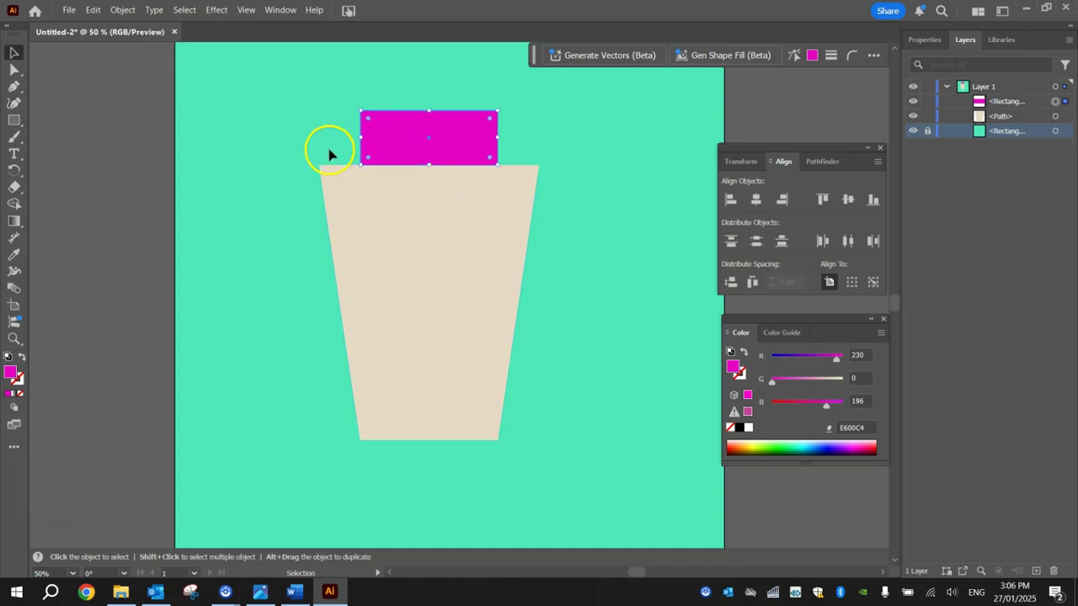
pyautogui.click(260, 593)
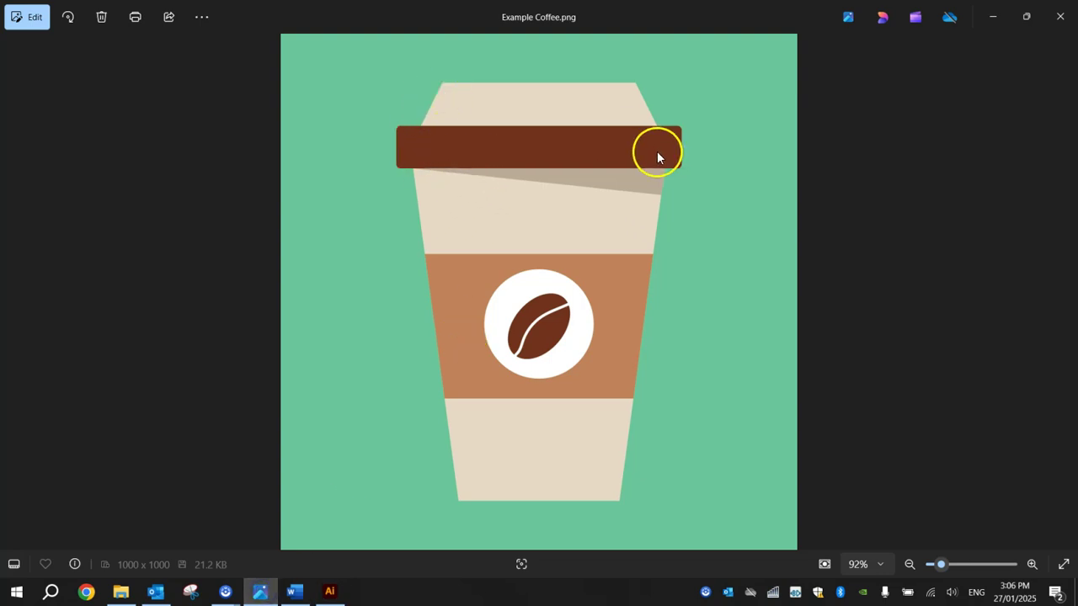
pyautogui.click(329, 593)
# Back in Illustrator, set the magenta rectangle's width to 300 px.
pyautogui.moveTo(599, 197); pyautogui.dragTo(575, 265)
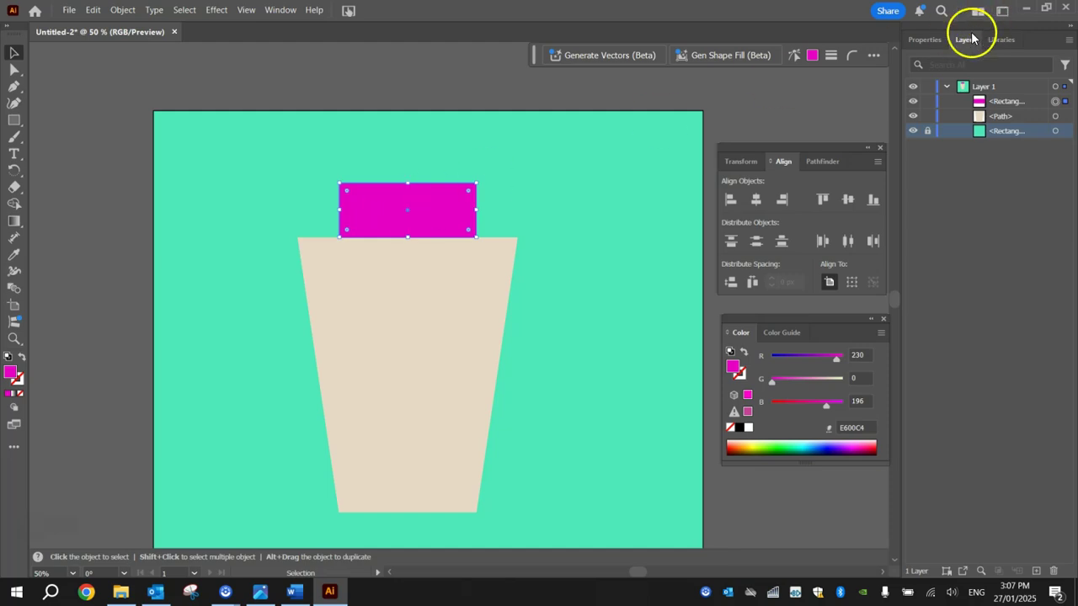
pyautogui.click(924, 40)
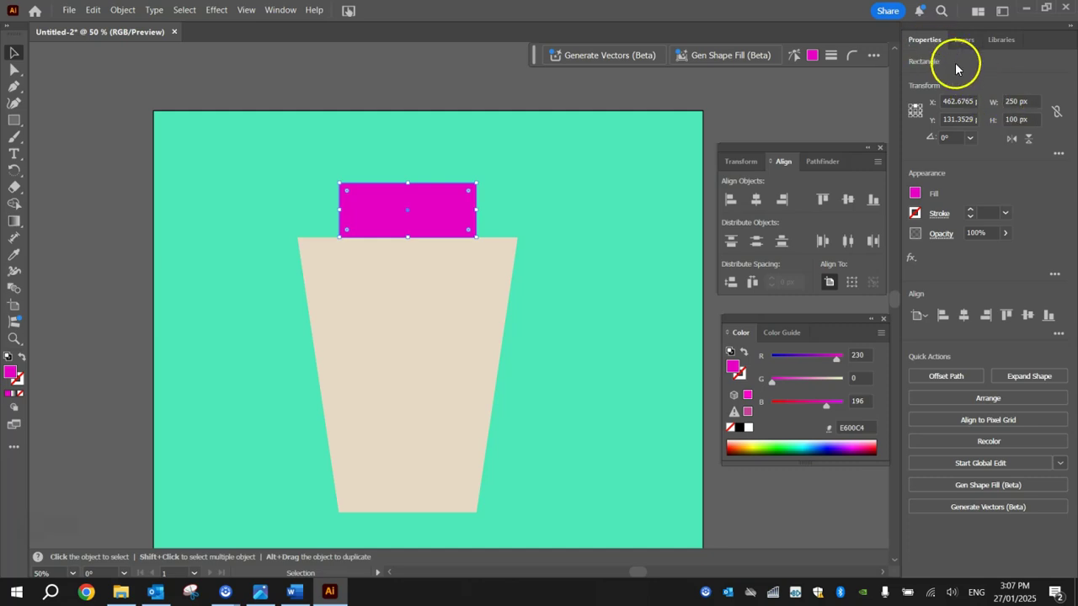
pyautogui.click(1016, 102)
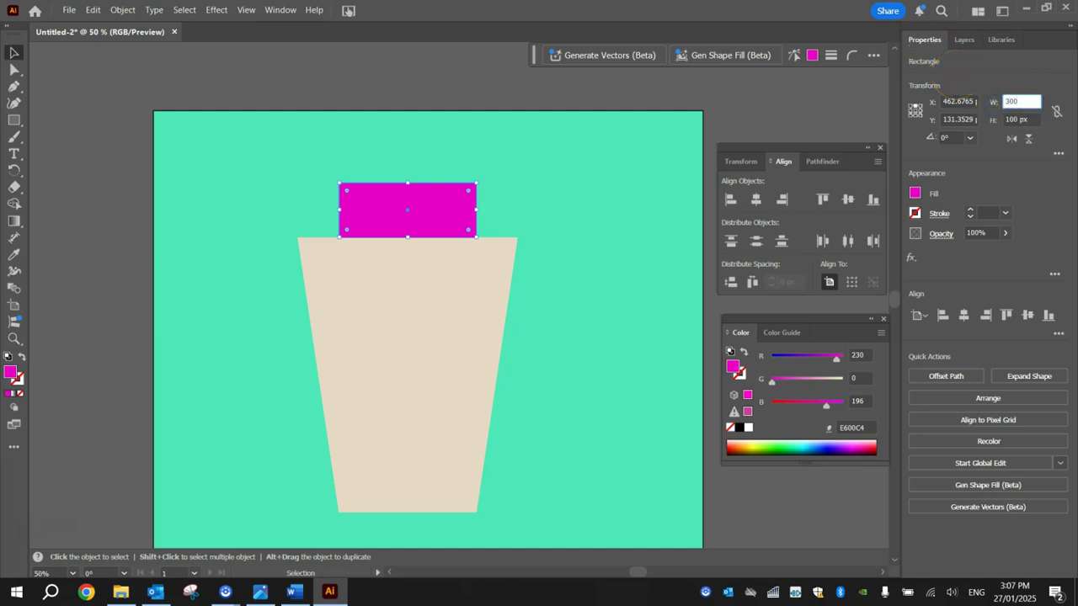
pyautogui.click(1030, 119)
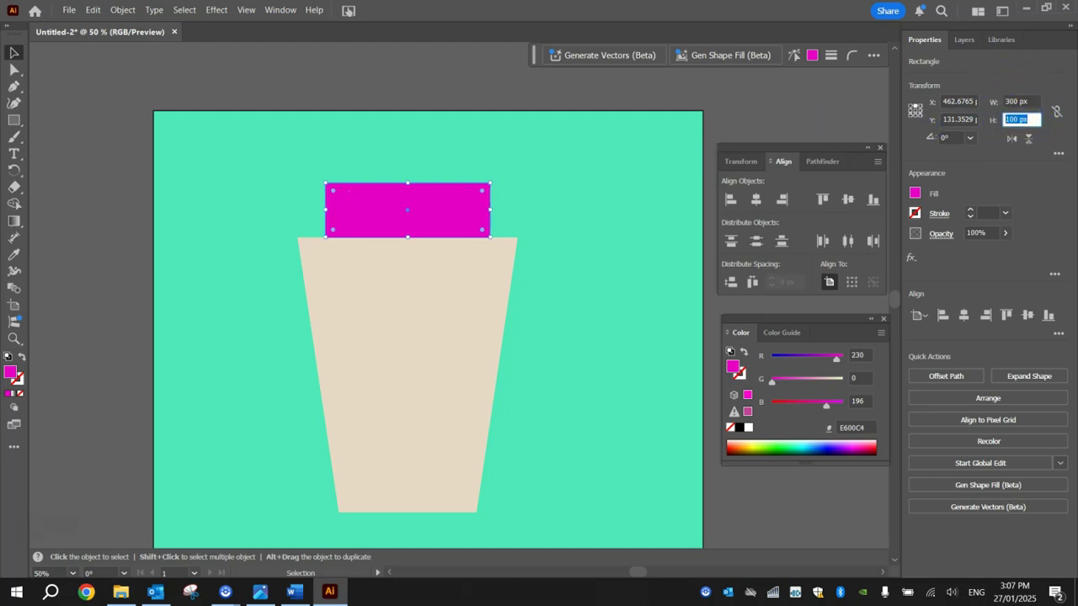
pyautogui.click(99, 106)
# Select the magenta rectangle together with the cup, align them by horizontal centre, and deselect.
pyautogui.moveTo(431, 210); pyautogui.dragTo(450, 215)
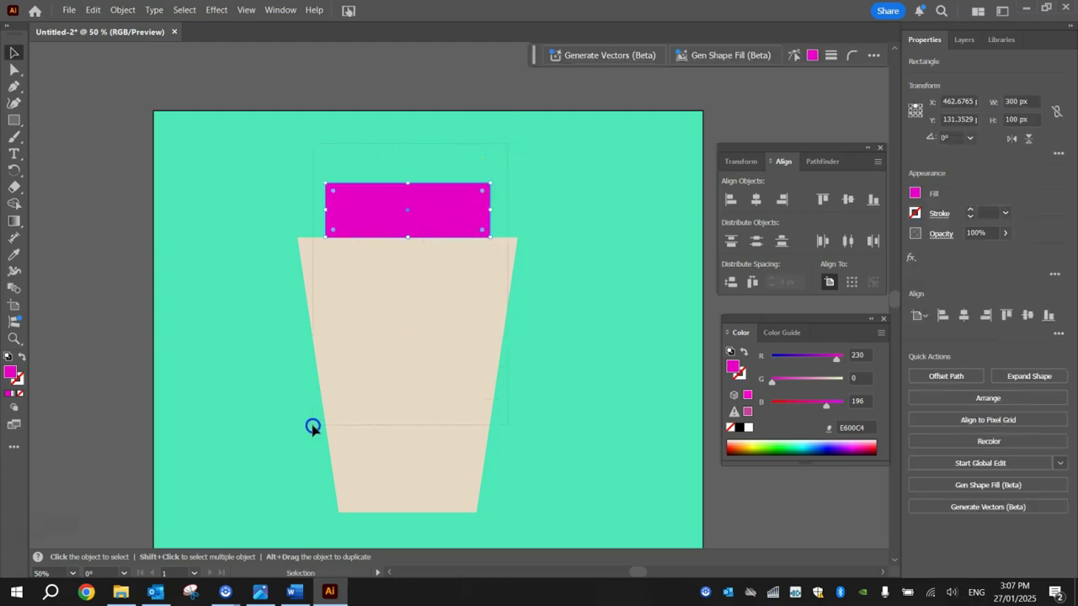
pyautogui.moveTo(313, 428); pyautogui.dragTo(447, 202)
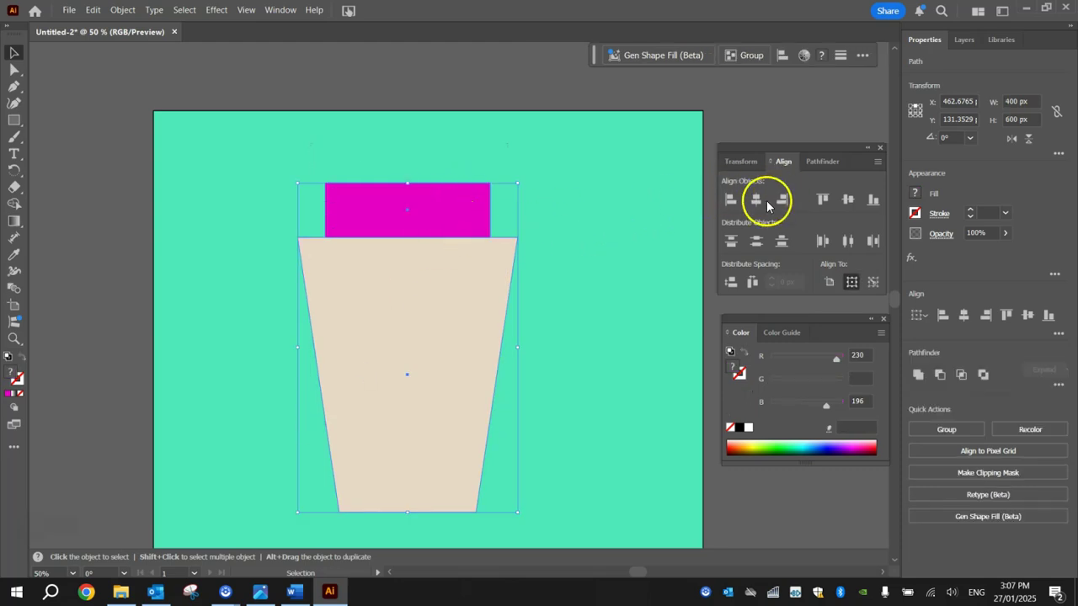
pyautogui.click(757, 199)
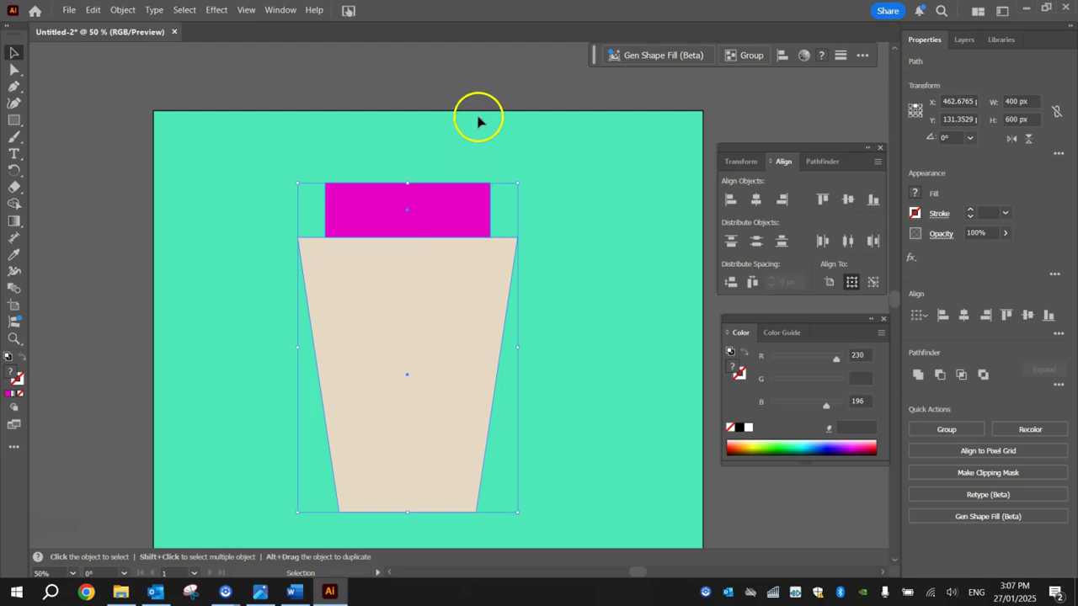
pyautogui.click(483, 90)
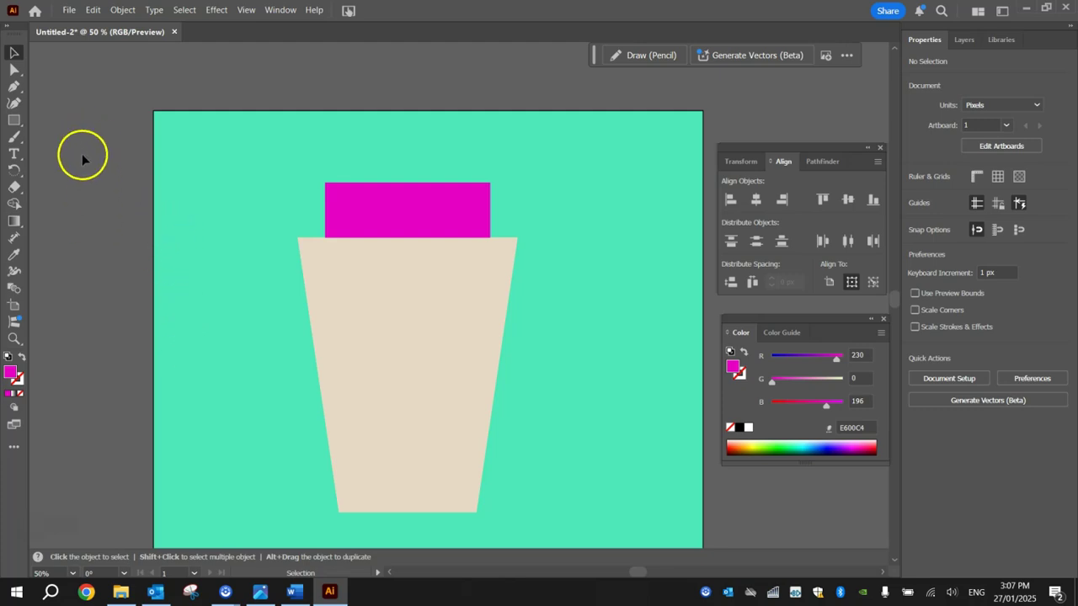
# With the Pen tool, draw a closed trapezoid lid joining the cup's top corners to the magenta rectangle's top corners.
pyautogui.click(14, 86)
pyautogui.moveTo(14, 87); pyautogui.dragTo(61, 83)
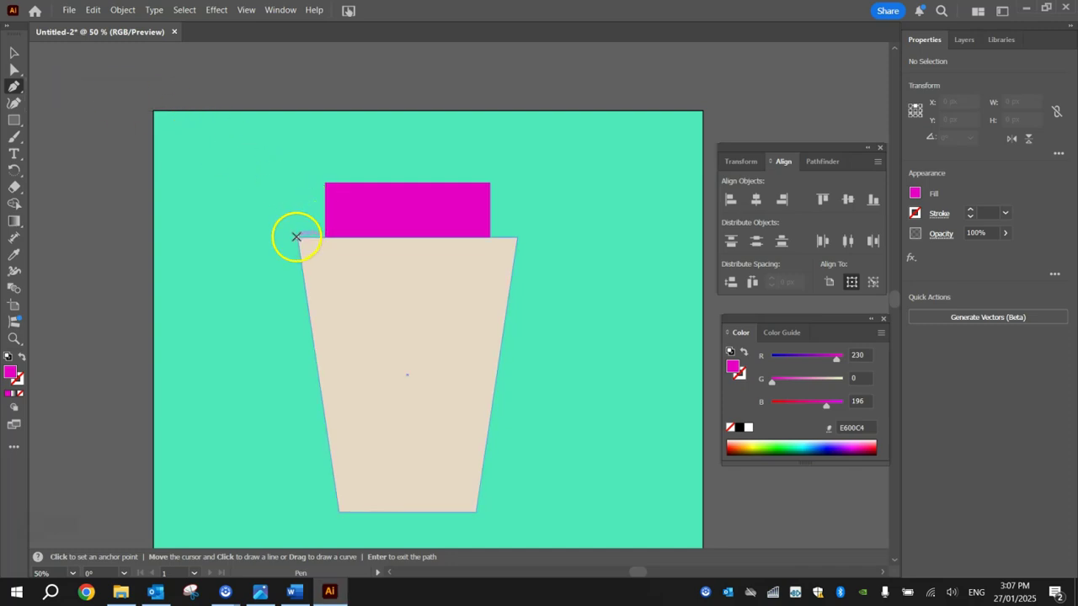
pyautogui.scroll(4, 300, 235)
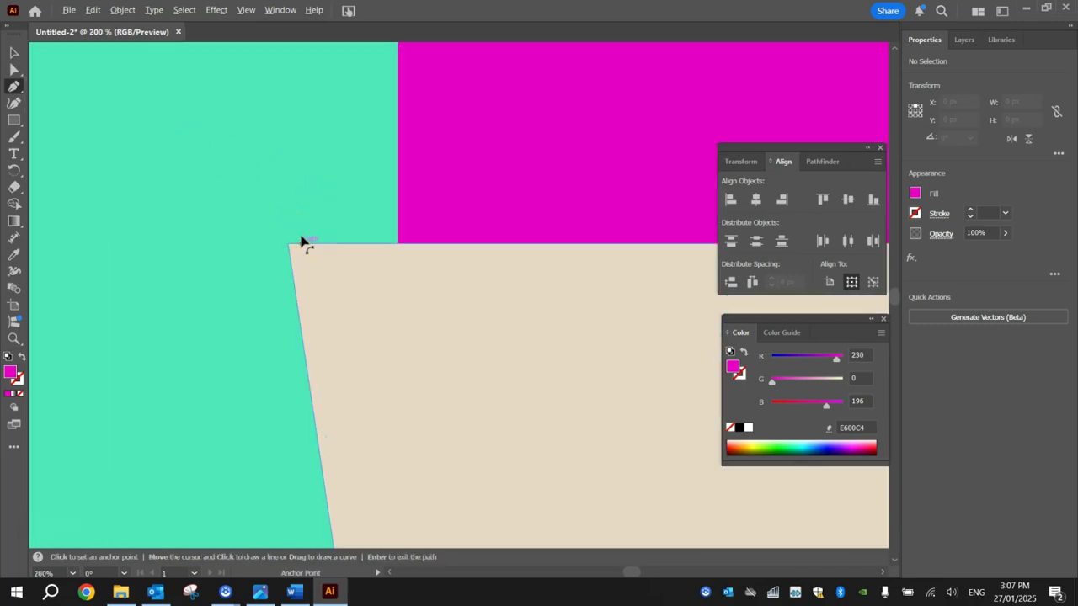
pyautogui.moveTo(349, 159); pyautogui.dragTo(209, 232)
pyautogui.scroll(-3, 308, 199)
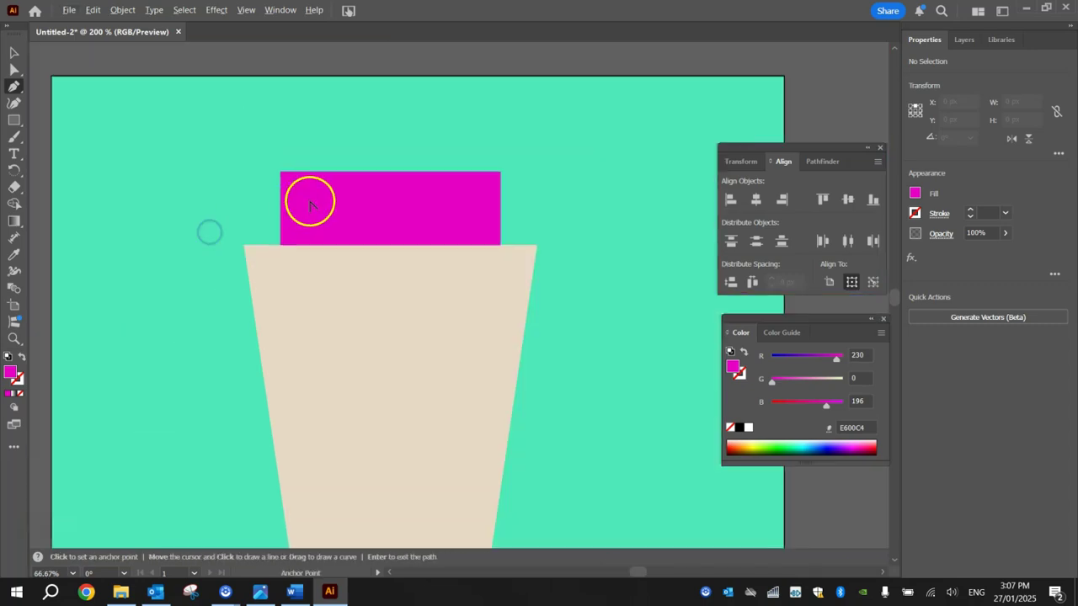
pyautogui.scroll(1, 304, 193)
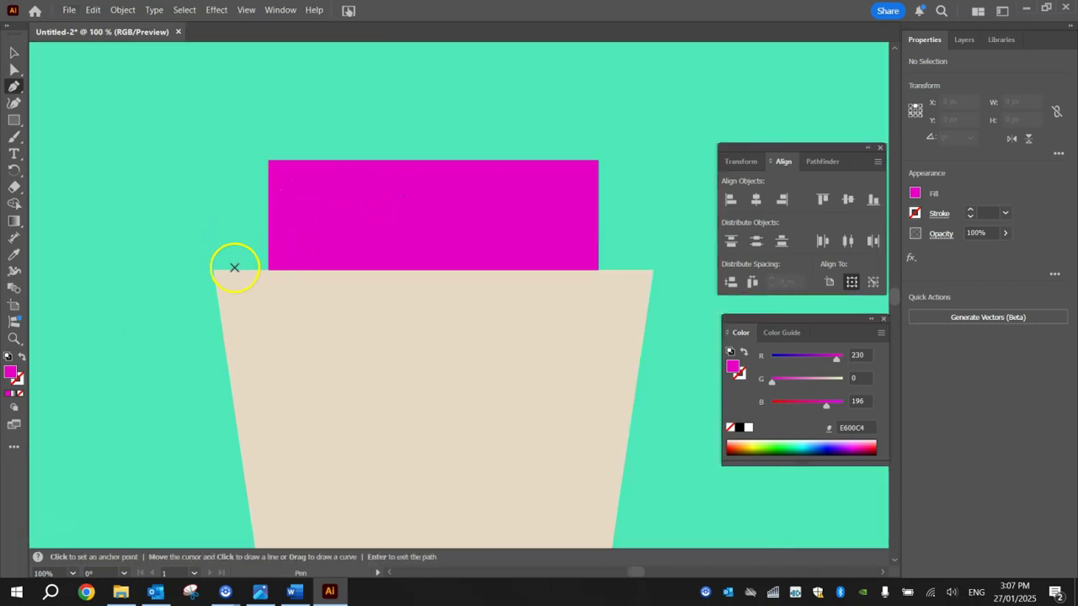
pyautogui.click(214, 268)
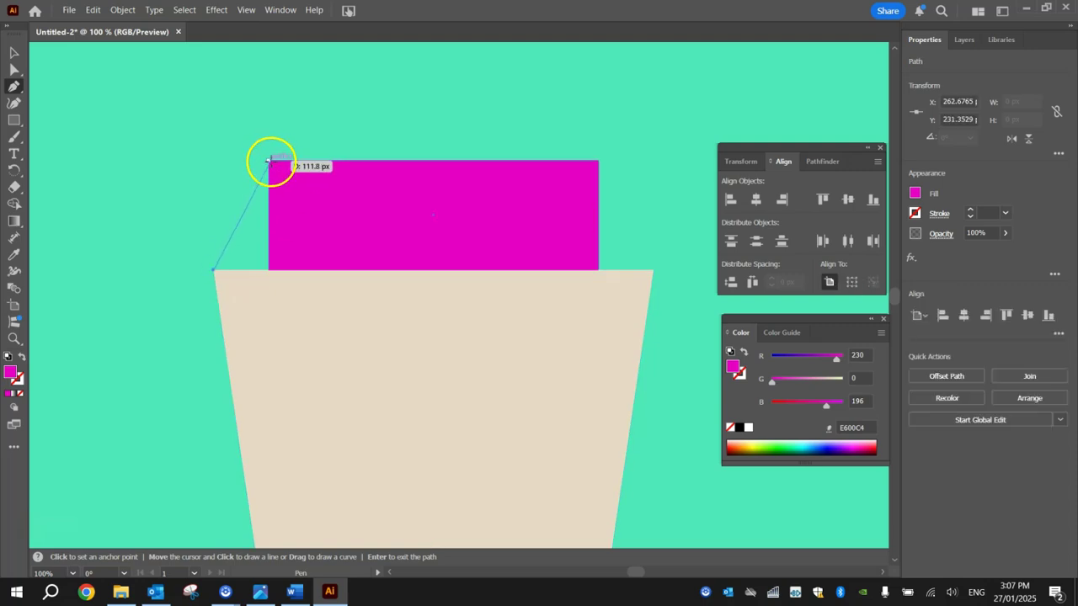
pyautogui.click(268, 159)
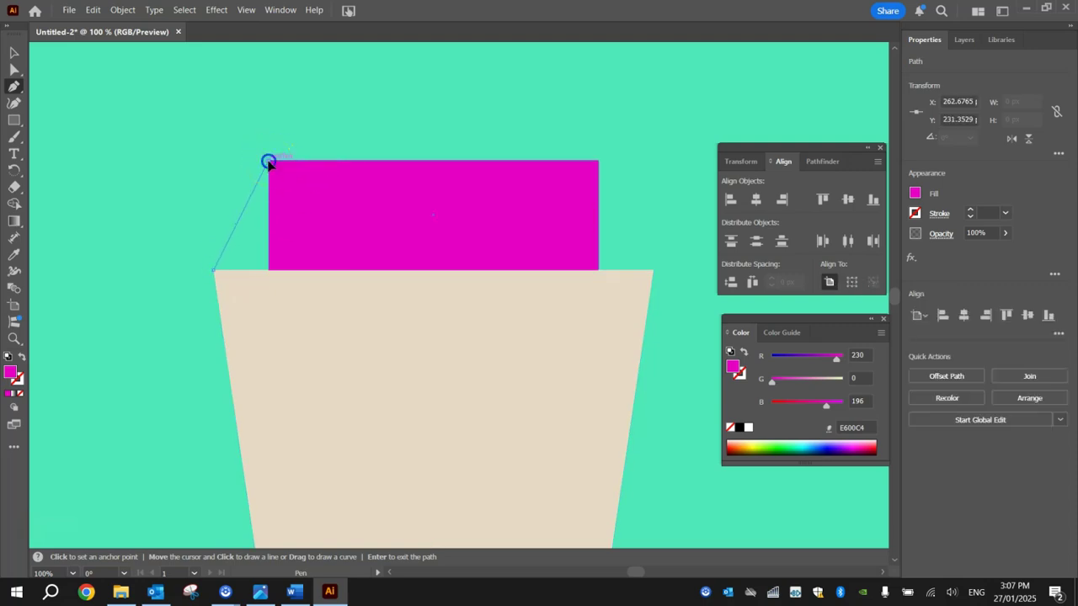
pyautogui.click(599, 159)
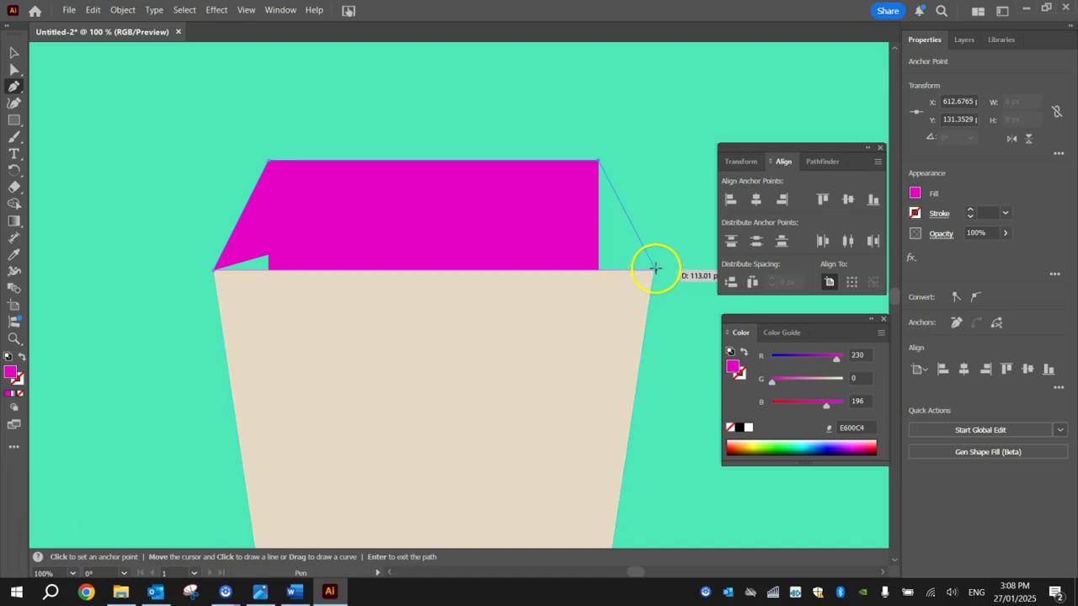
pyautogui.click(655, 268)
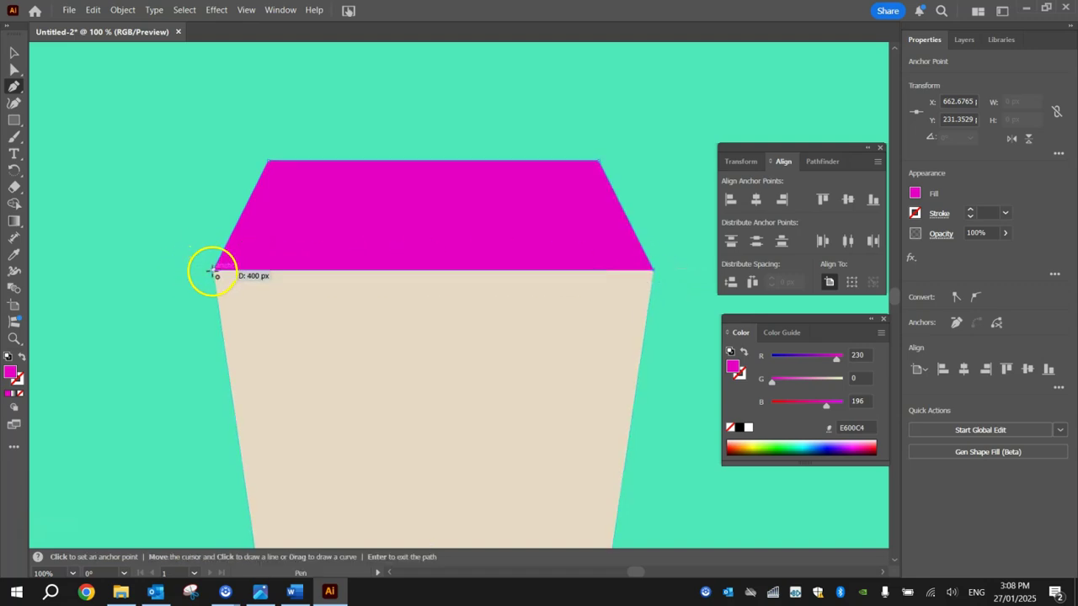
pyautogui.click(213, 270)
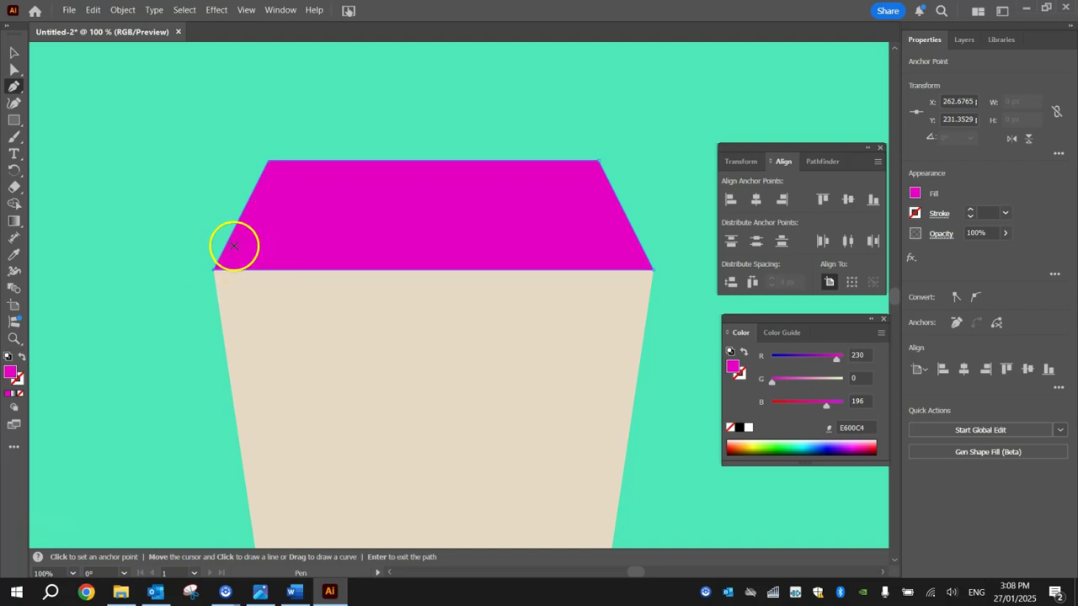
# Recolour the magenta lid trapezoid with the cup body's beige fill by sampling it with the Eyedropper.
pyautogui.click(11, 54)
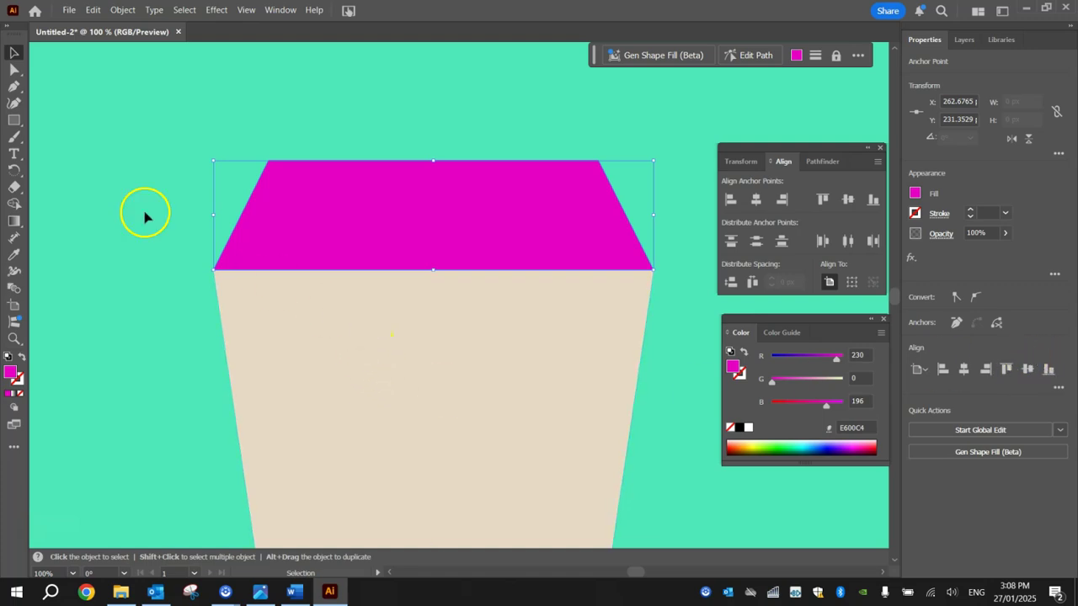
pyautogui.click(14, 254)
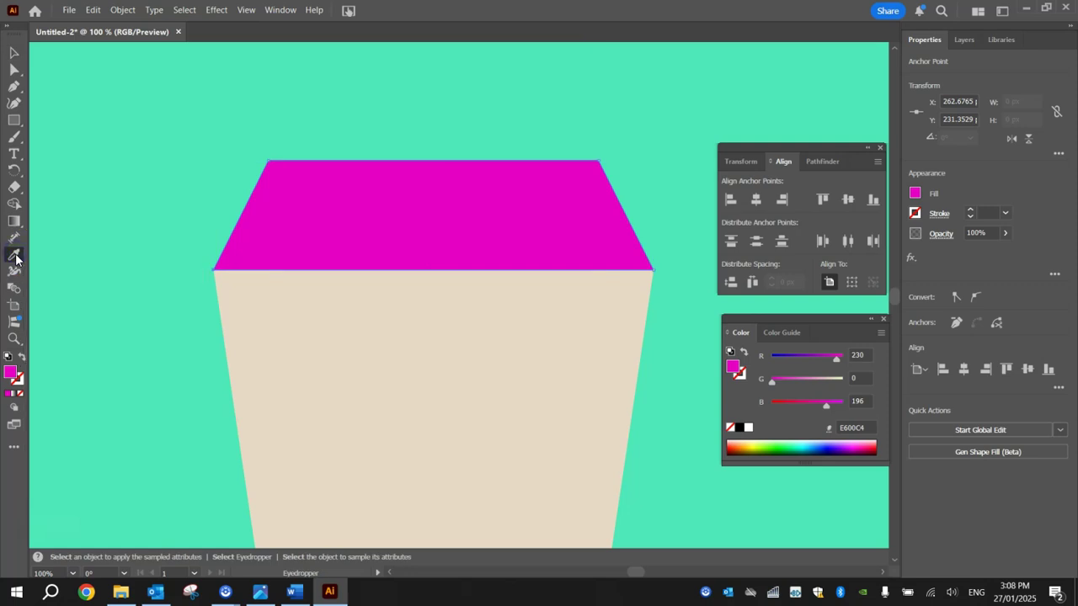
pyautogui.click(397, 330)
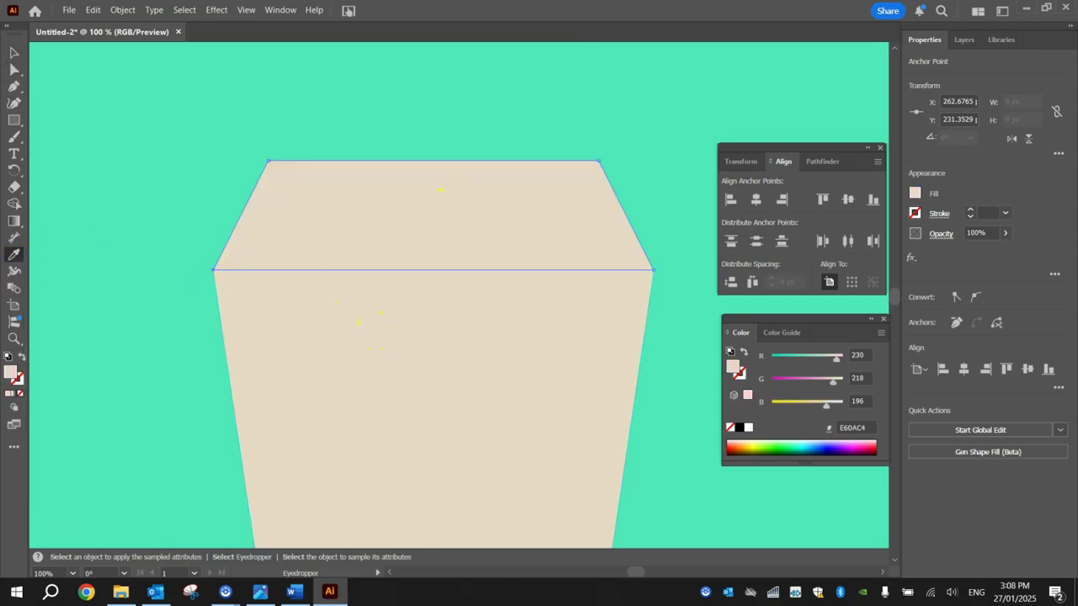
pyautogui.click(14, 52)
pyautogui.click(218, 175)
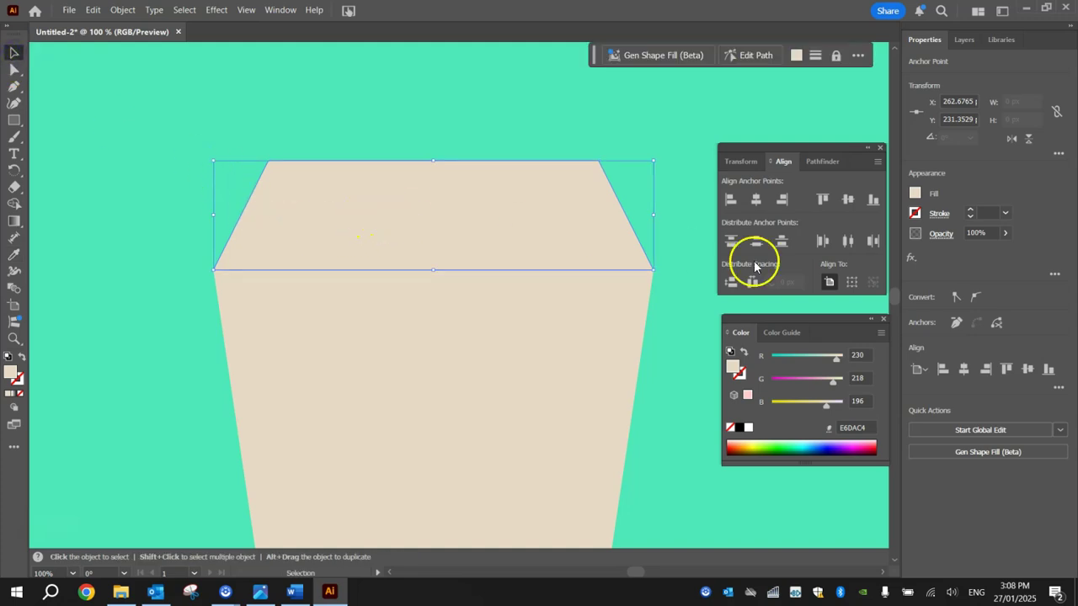
# Delete the leftover magenta guide rectangle hidden beneath the lid from Layer 1.
pyautogui.click(965, 40)
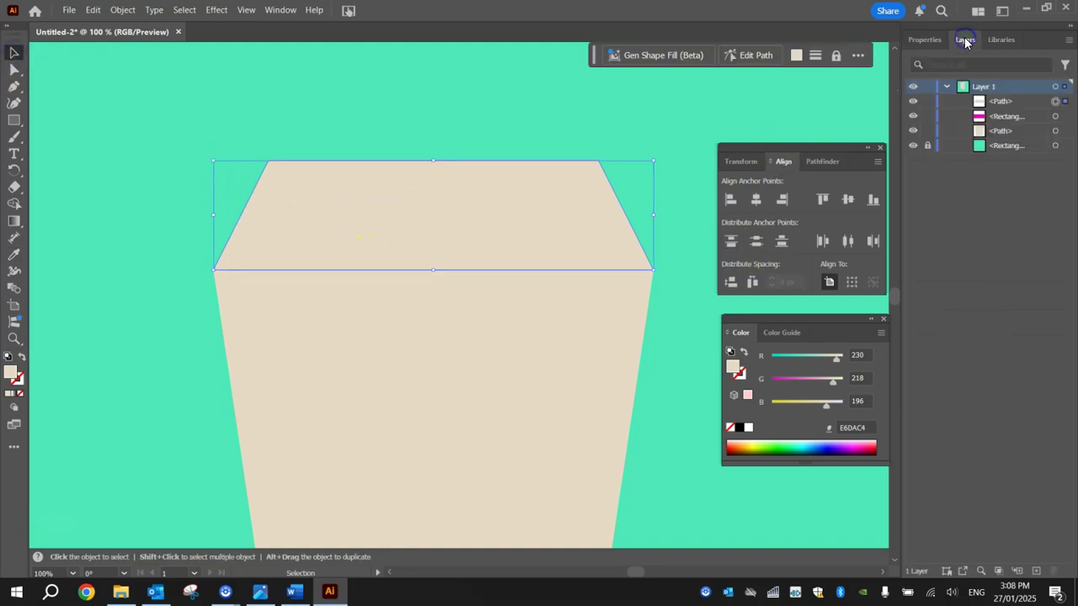
pyautogui.click(1009, 119)
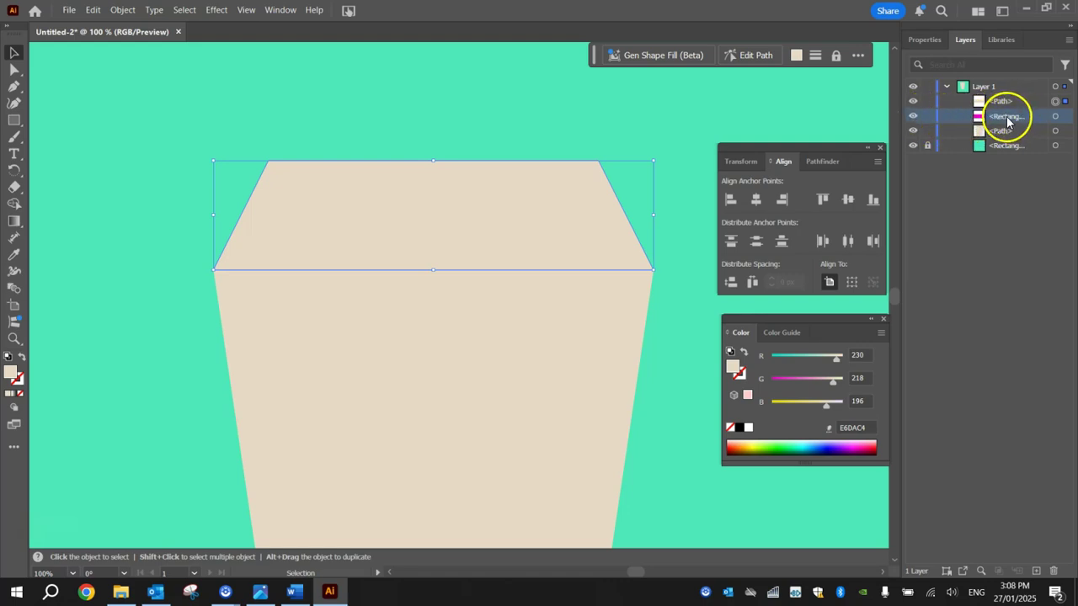
pyautogui.click(1054, 572)
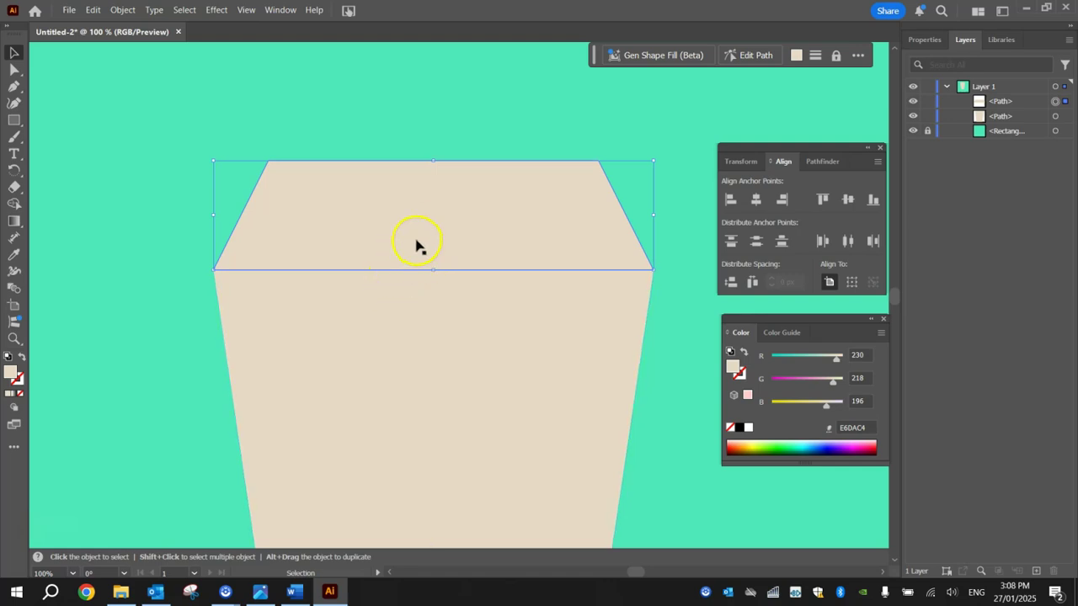
# Check the lid band in Example Coffee.png, then in Illustrator draw a thin rectangle across the lid-cup seam, overhanging both sides.
pyautogui.click(260, 592)
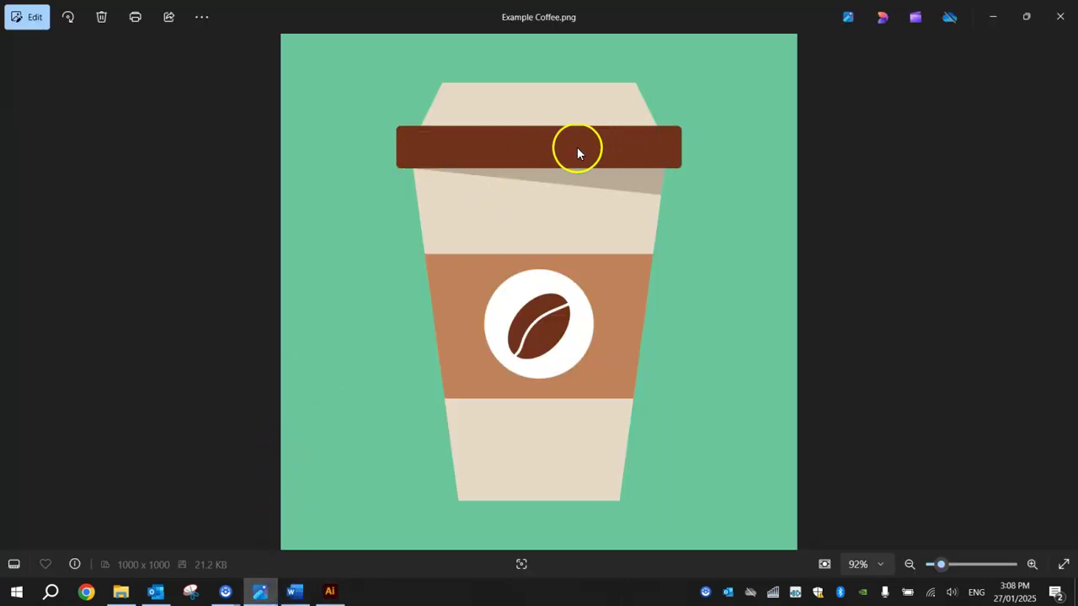
pyautogui.click(330, 591)
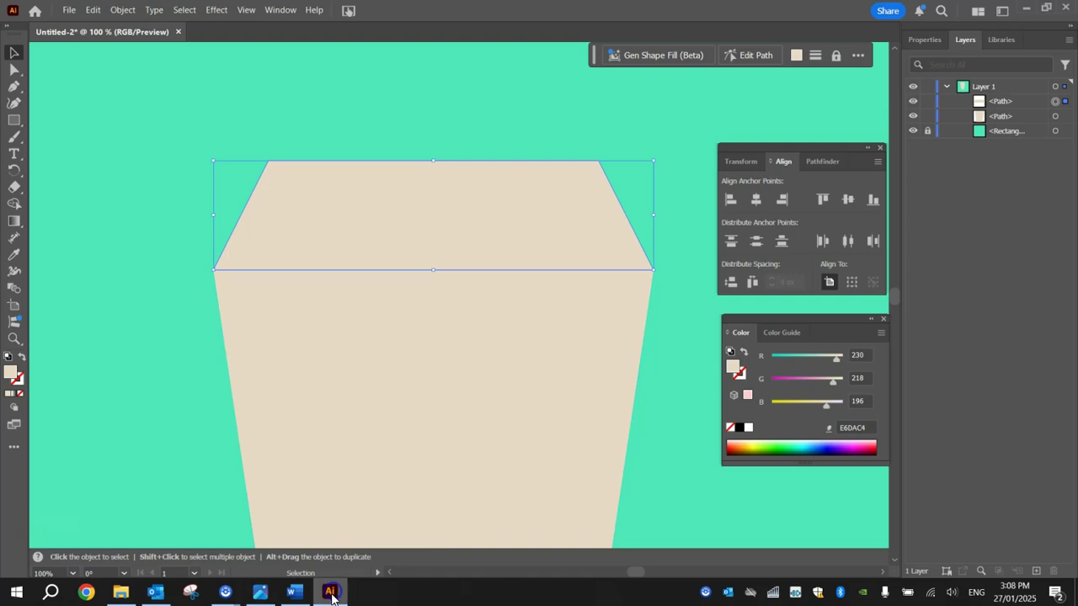
pyautogui.click(13, 120)
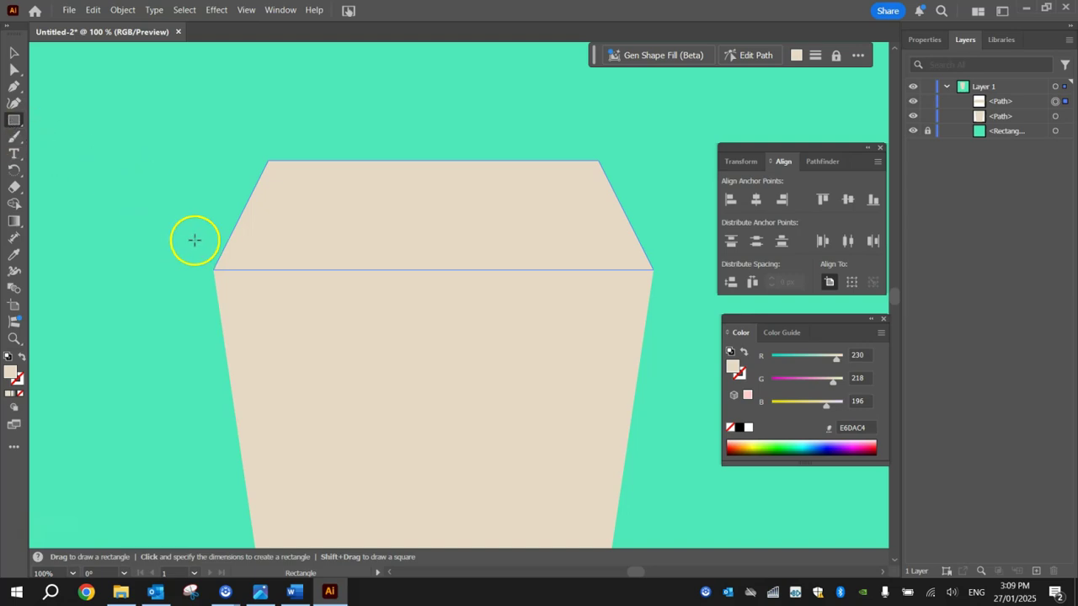
pyautogui.moveTo(178, 249); pyautogui.dragTo(690, 299)
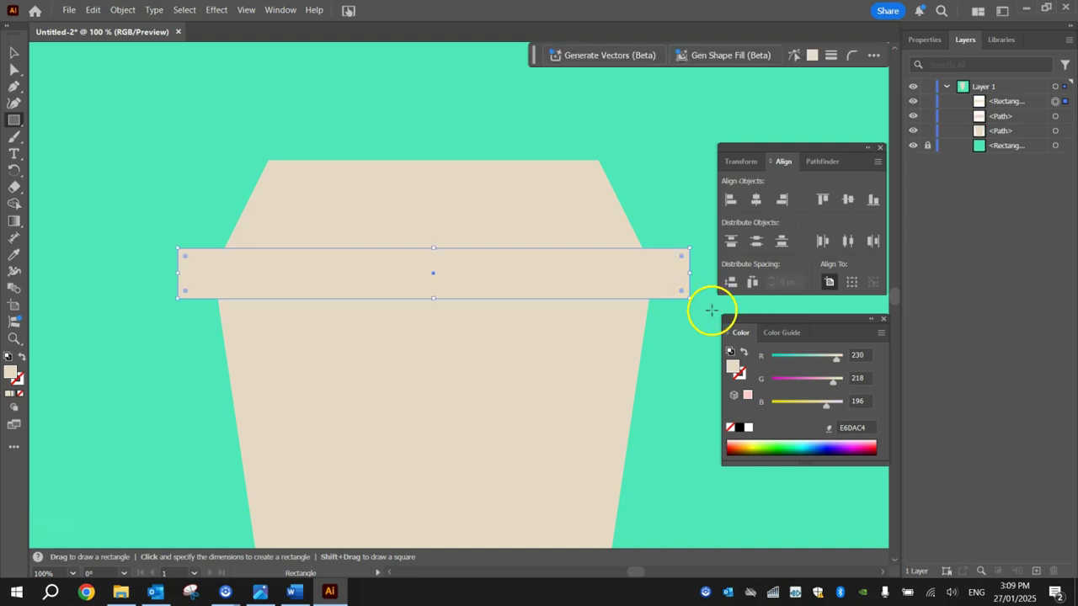
# Fill the new lid band with dark brown, hex 70321B.
pyautogui.moveTo(772, 321)
pyautogui.mouseDown()
pyautogui.moveTo(765, 304)
pyautogui.moveTo(770, 312)
pyautogui.mouseUp()
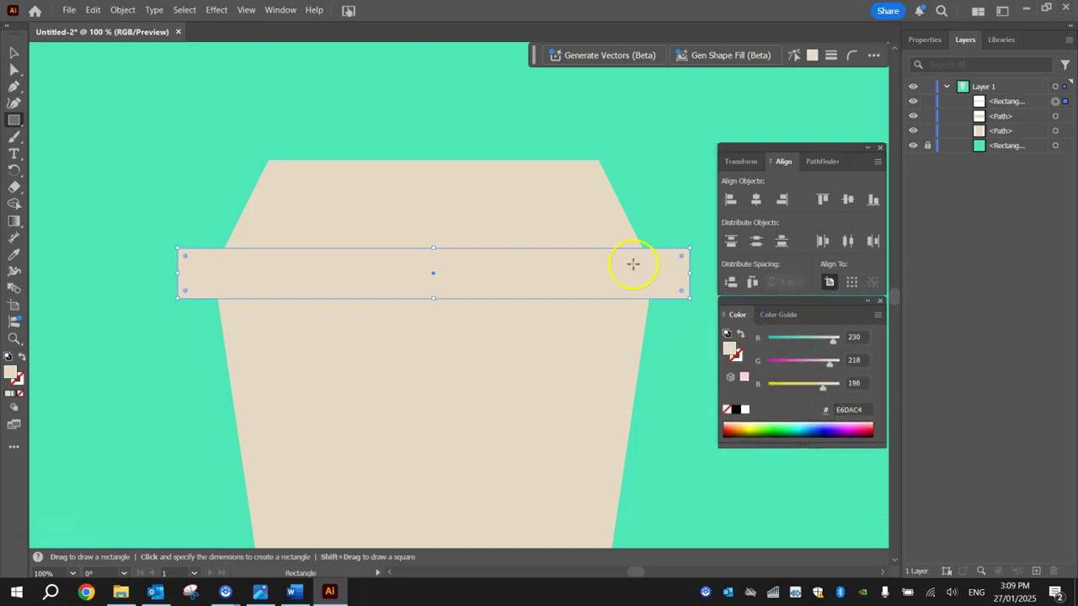
pyautogui.click(275, 9)
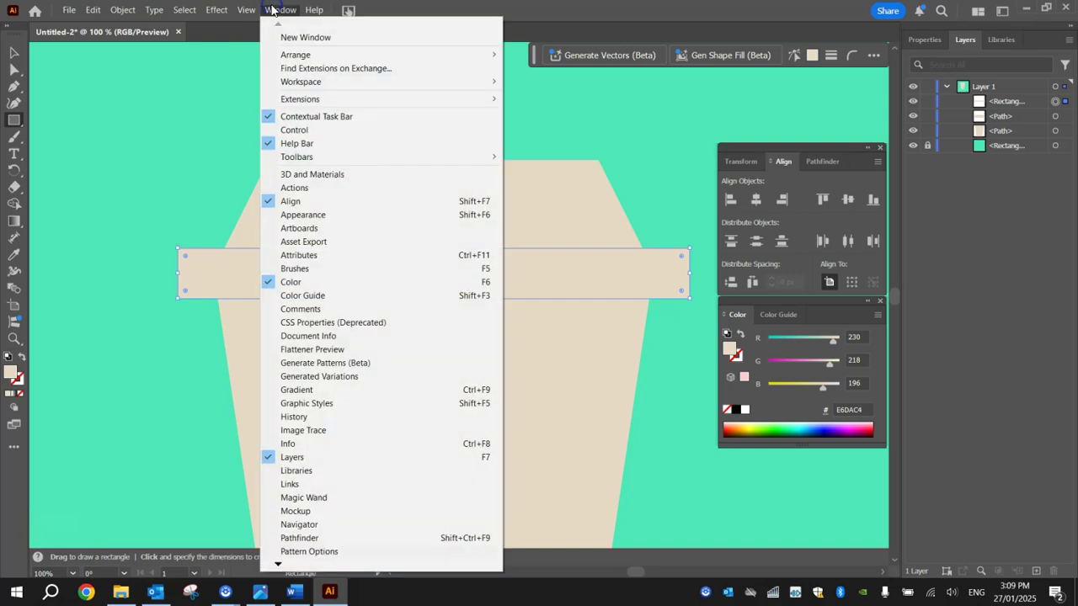
pyautogui.click(849, 411)
pyautogui.click(850, 409)
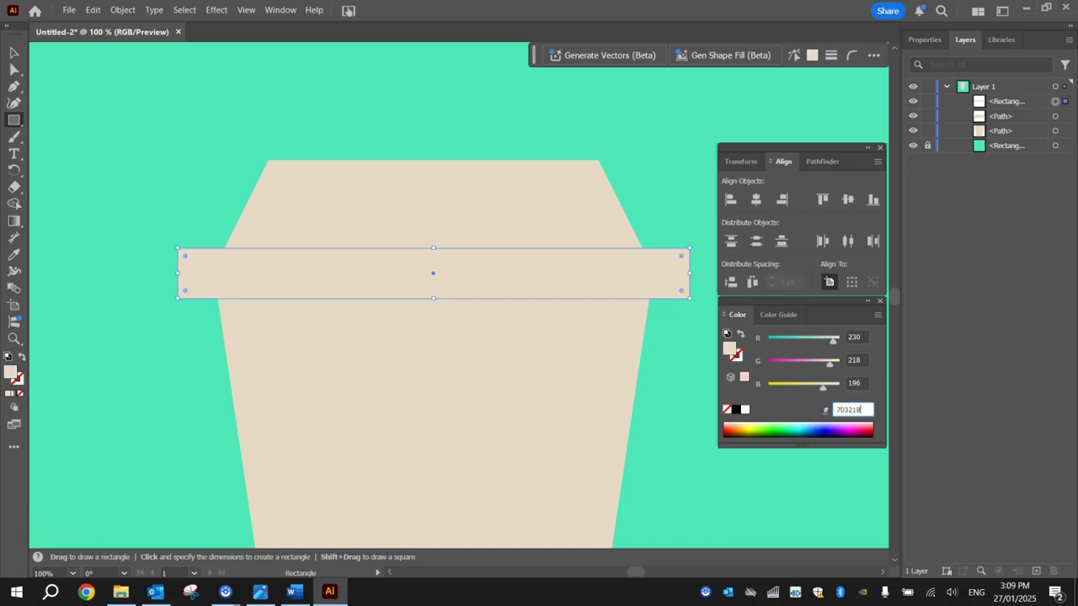
pyautogui.write('70321B')
pyautogui.press('Return')
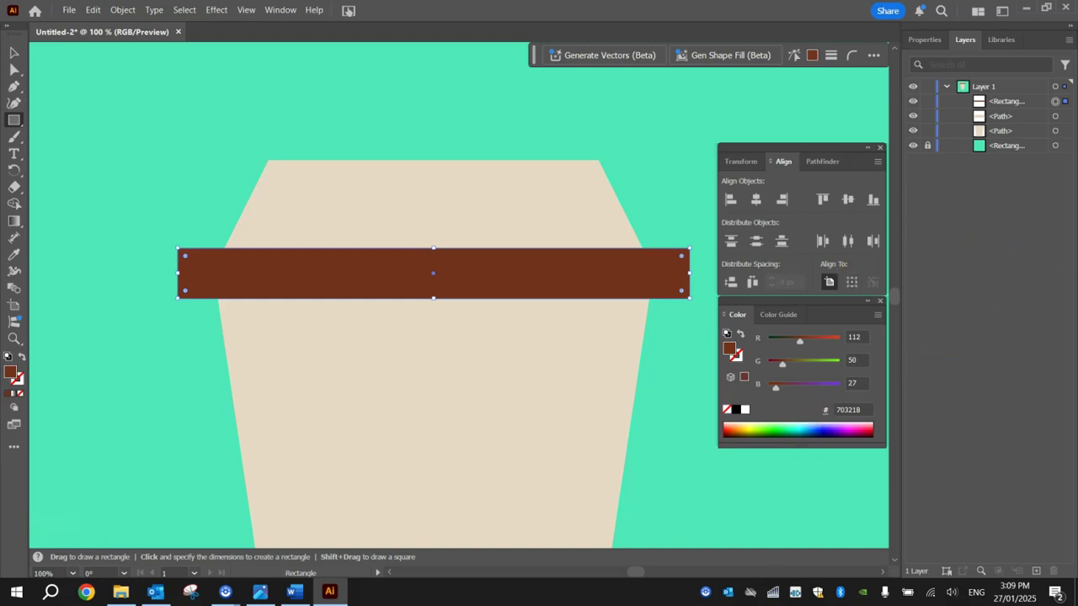
# Round all corners of the brown band to a radius of about 9 px and deselect it.
pyautogui.click(13, 54)
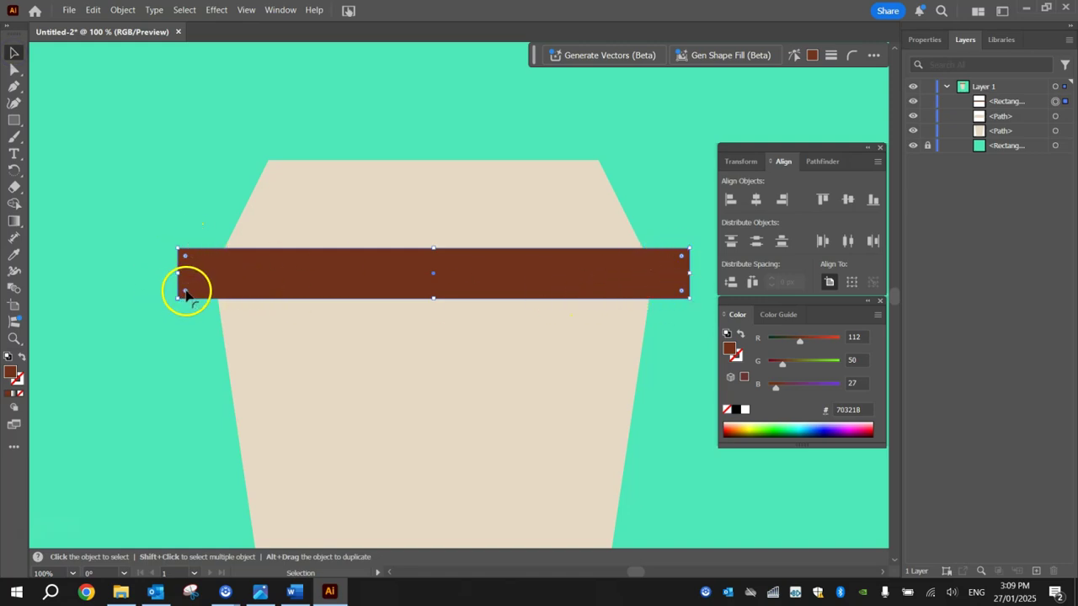
pyautogui.moveTo(186, 292); pyautogui.dragTo(188, 293)
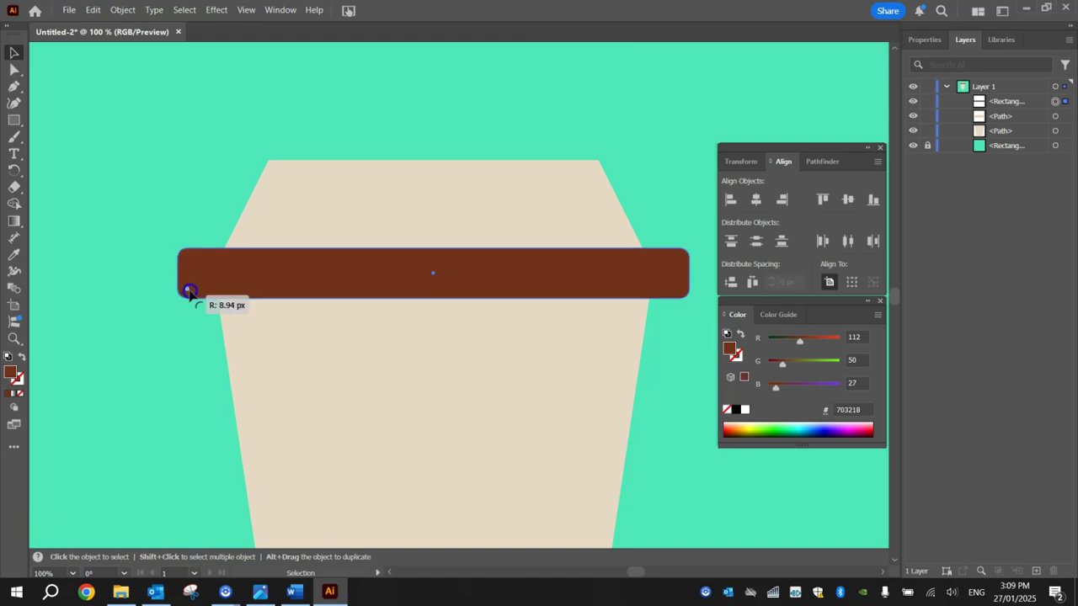
pyautogui.moveTo(189, 291); pyautogui.dragTo(187, 289)
pyautogui.click(113, 245)
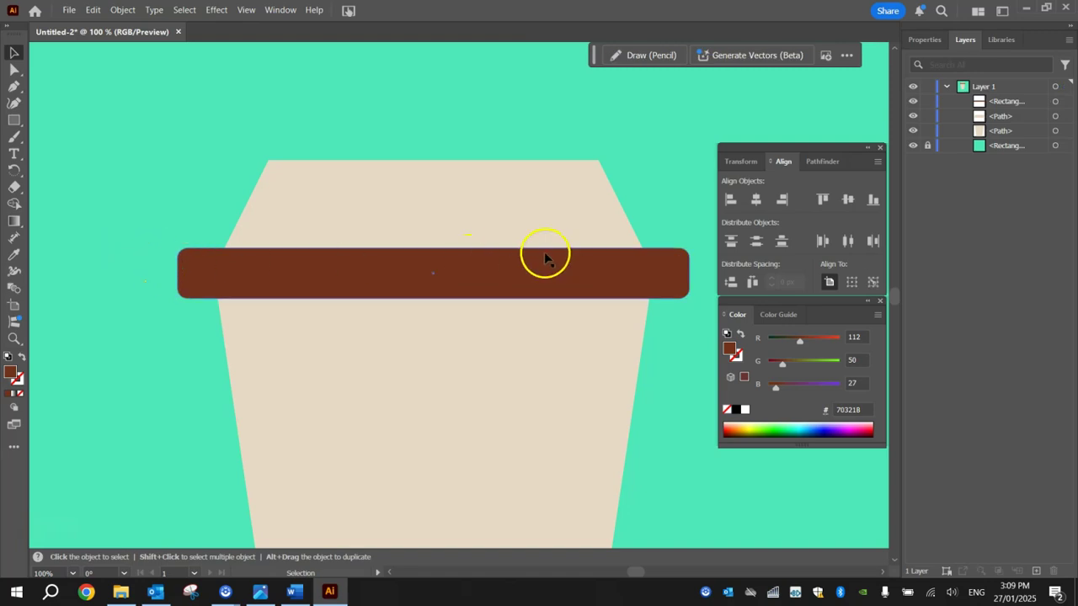
# Select the lid, brown band and cup body together, align them by horizontal centre, and deselect.
pyautogui.moveTo(425, 414); pyautogui.dragTo(425, 416)
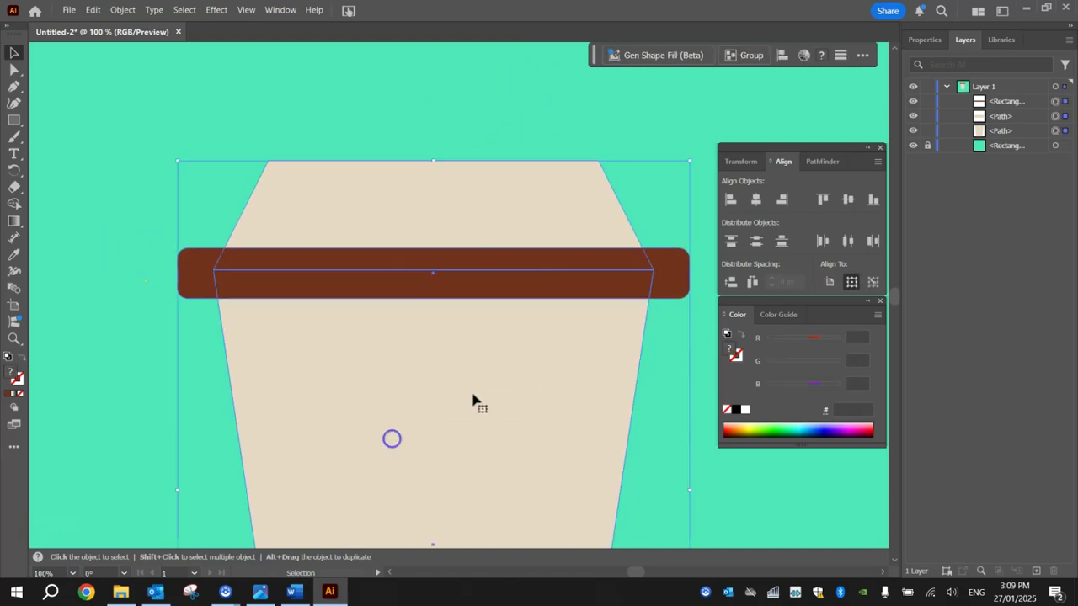
pyautogui.click(756, 200)
pyautogui.click(381, 85)
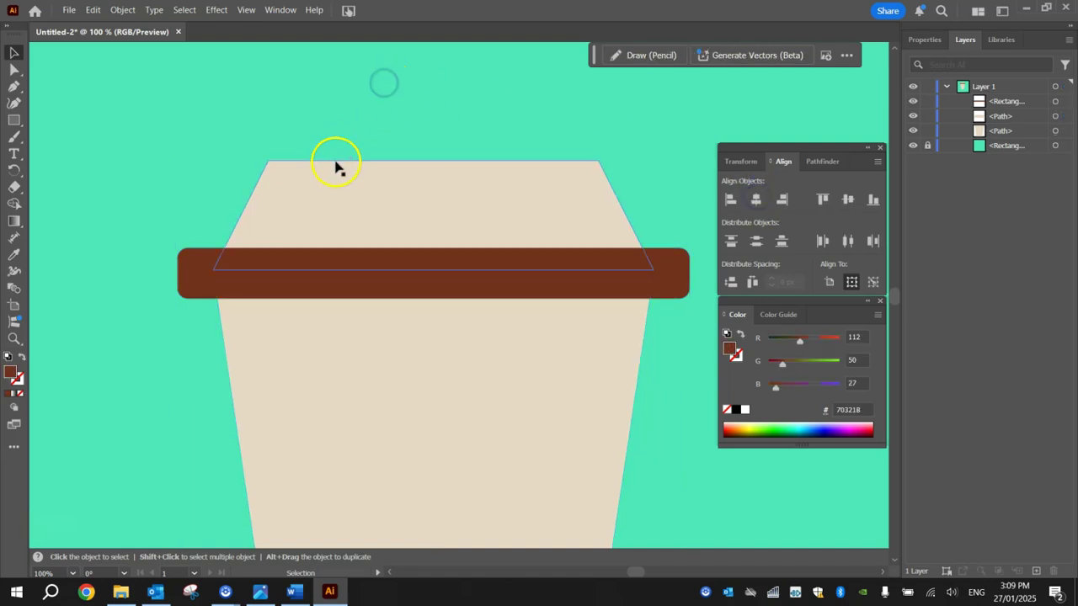
pyautogui.scroll(-1, 340, 171)
pyautogui.scroll(-1, 637, 301)
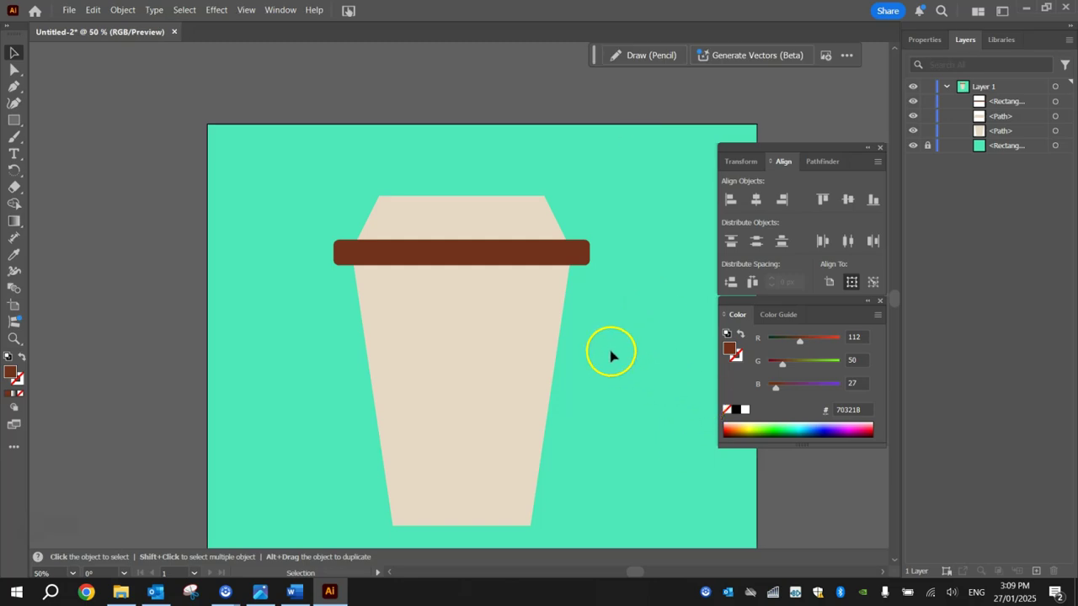
# Narrow the brown band by pulling its right end in to just beyond the cup's edge.
pyautogui.click(482, 252)
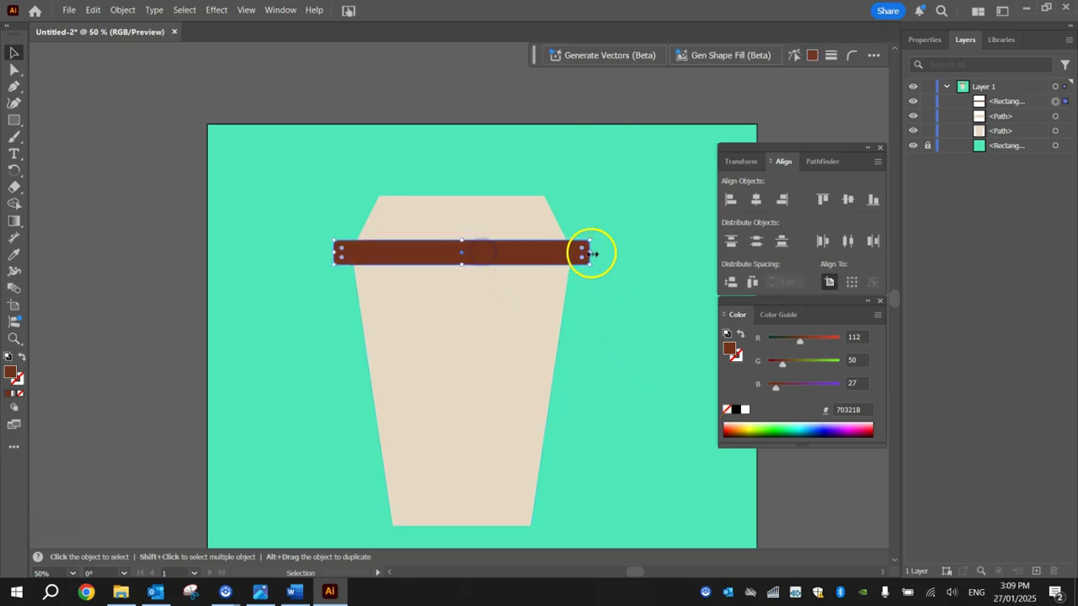
pyautogui.press('a')
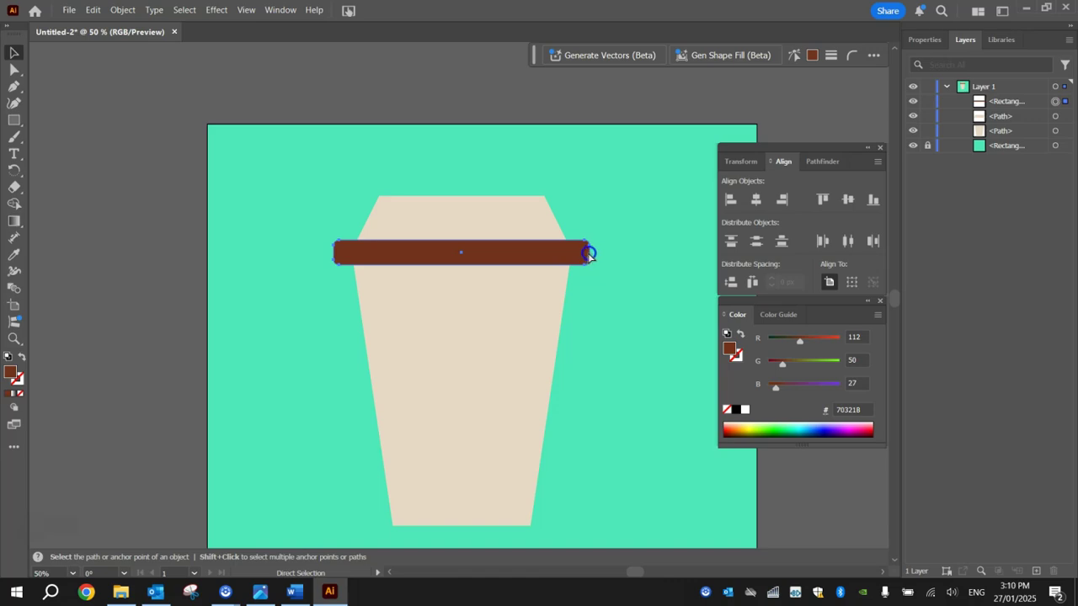
pyautogui.press('v')
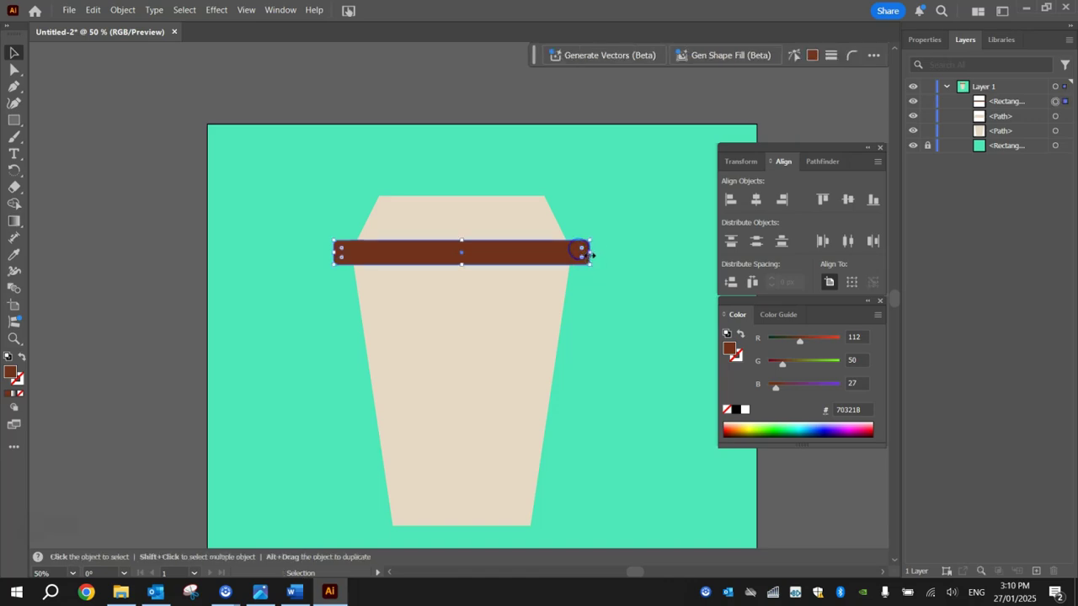
pyautogui.moveTo(593, 254); pyautogui.dragTo(571, 254)
# Realign the narrowed band with the lid and cup body by horizontal centre, and clear the selection.
pyautogui.moveTo(512, 193); pyautogui.dragTo(442, 373)
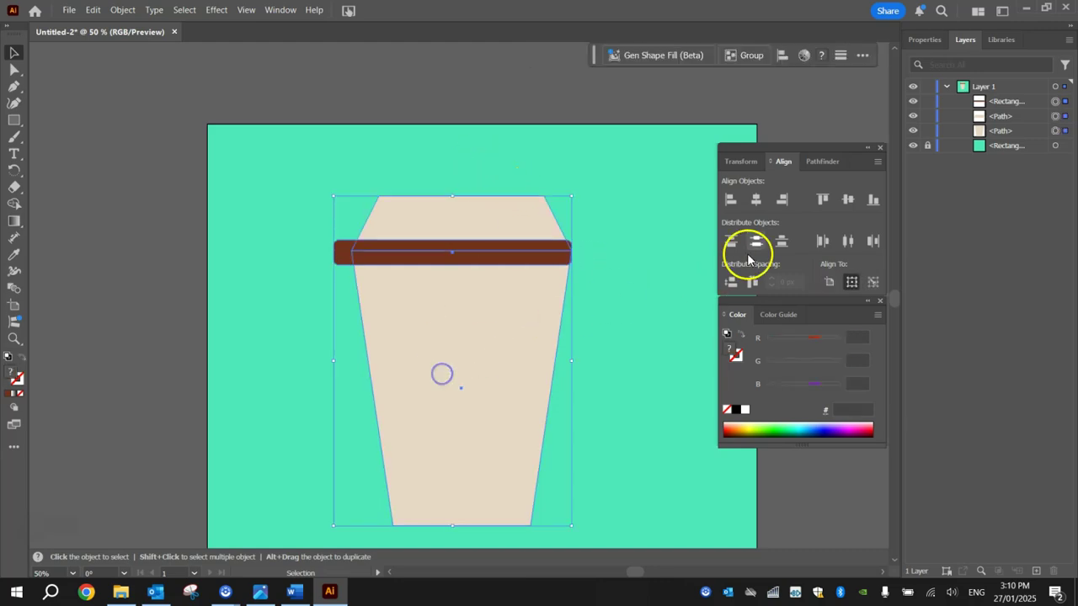
pyautogui.click(756, 199)
pyautogui.click(587, 176)
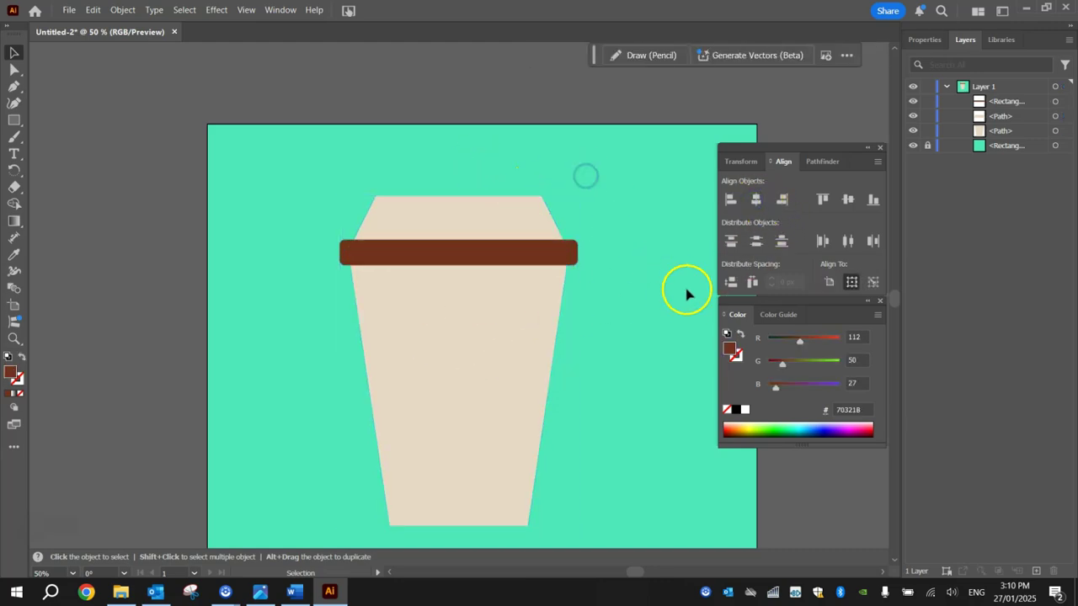
pyautogui.click(721, 270)
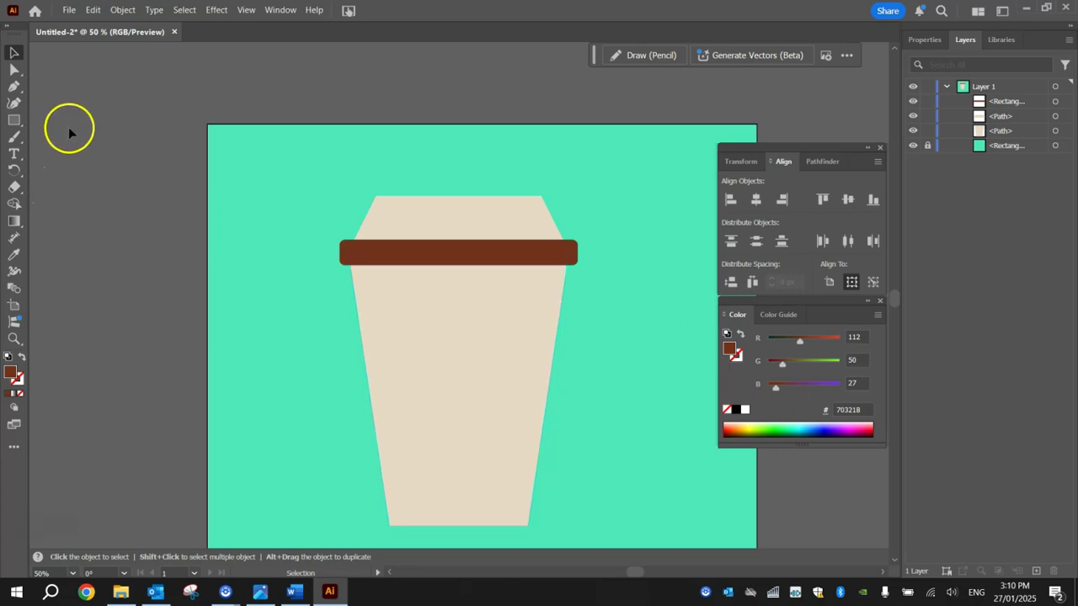
# Prepare the Pen tool with a light brown fill, hex C08259.
pyautogui.moveTo(14, 86); pyautogui.dragTo(60, 85)
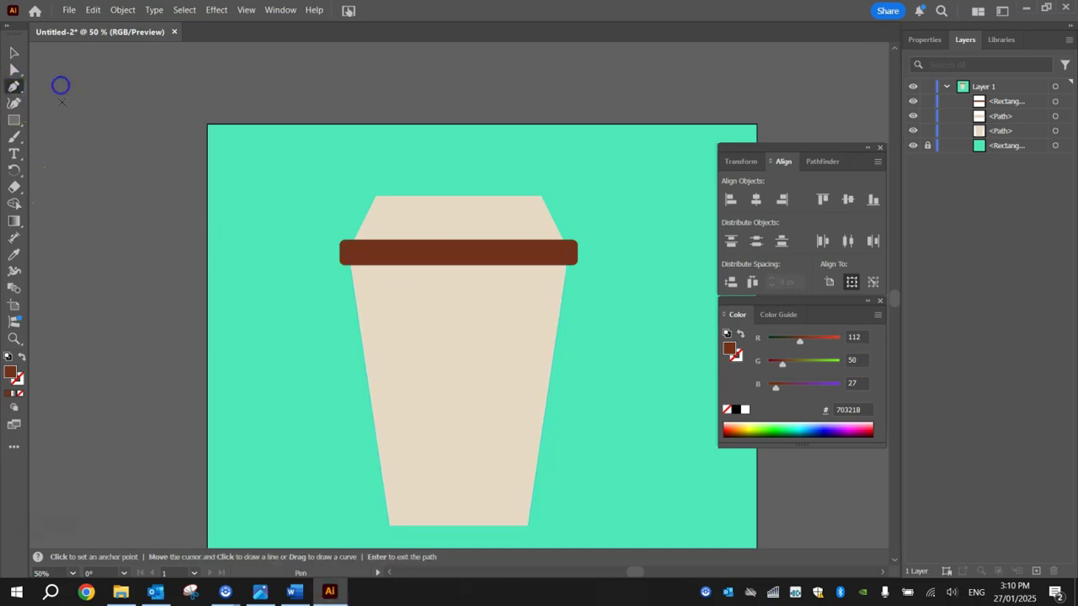
pyautogui.doubleClick(11, 372)
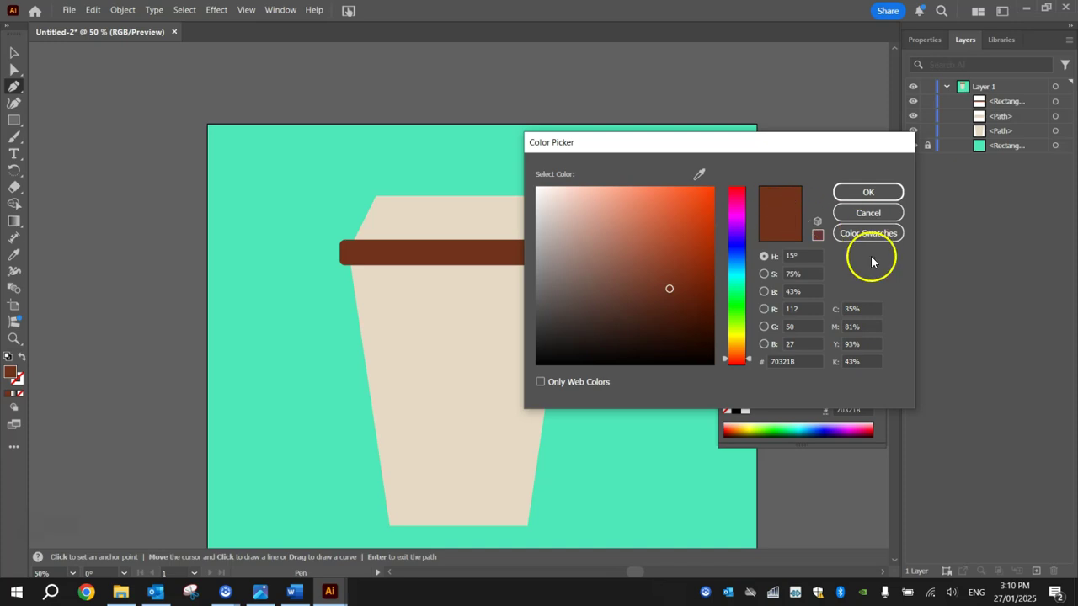
pyautogui.click(779, 362)
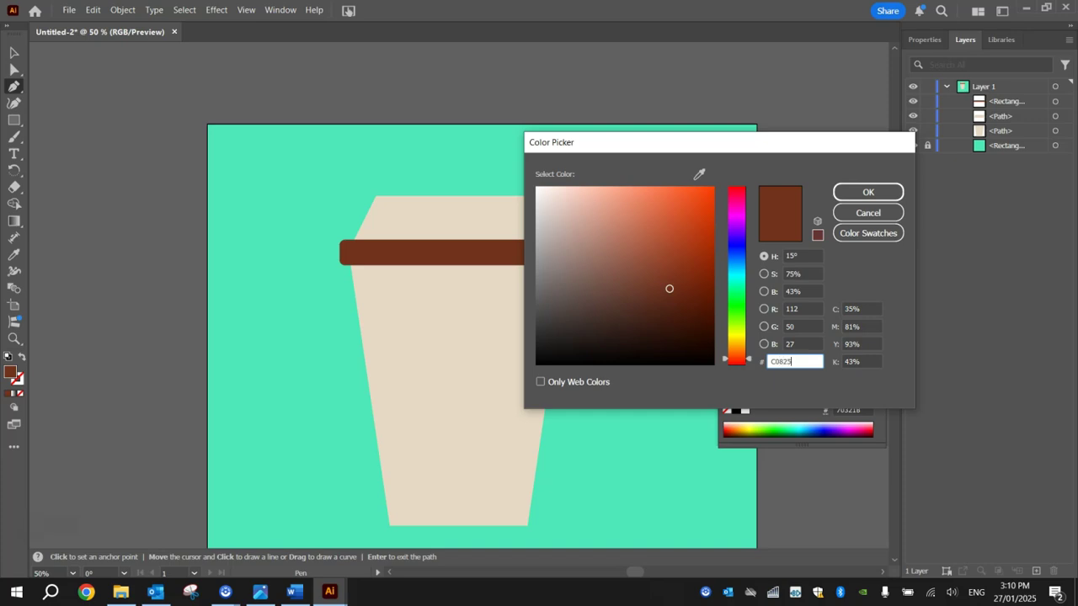
pyautogui.press('Return')
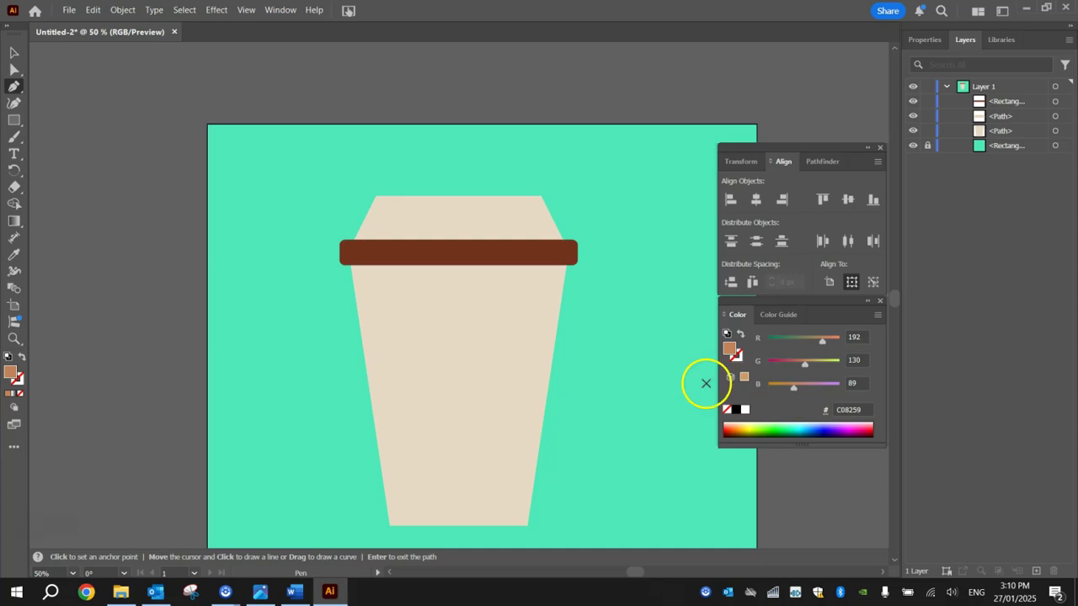
# Draw a closed four-sided light brown sleeve with the Pen tool, following the tapered sides across the middle of the cup body.
pyautogui.click(358, 317)
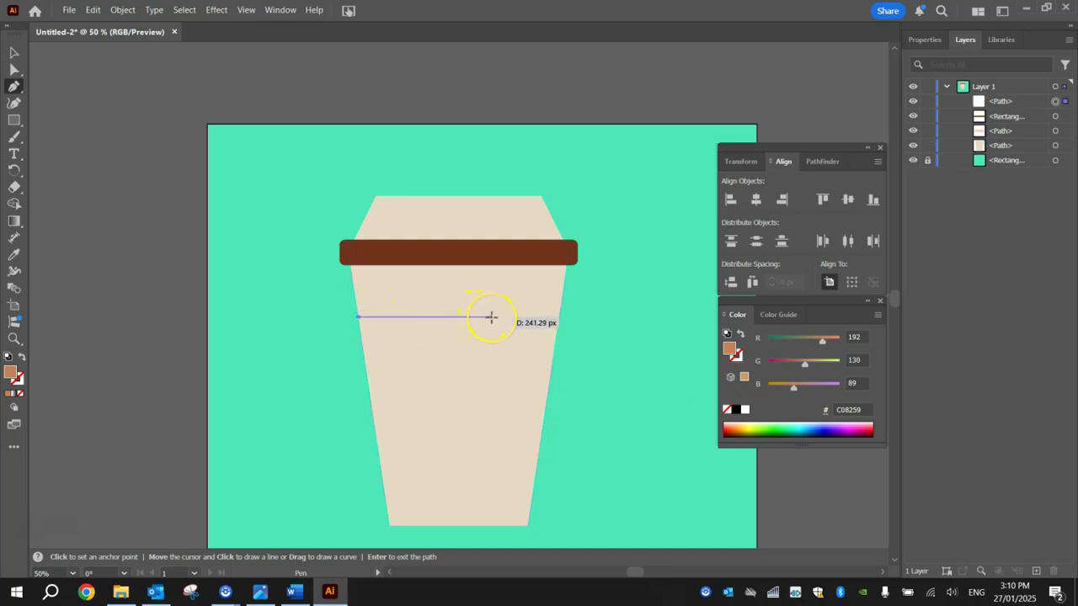
pyautogui.click(558, 317)
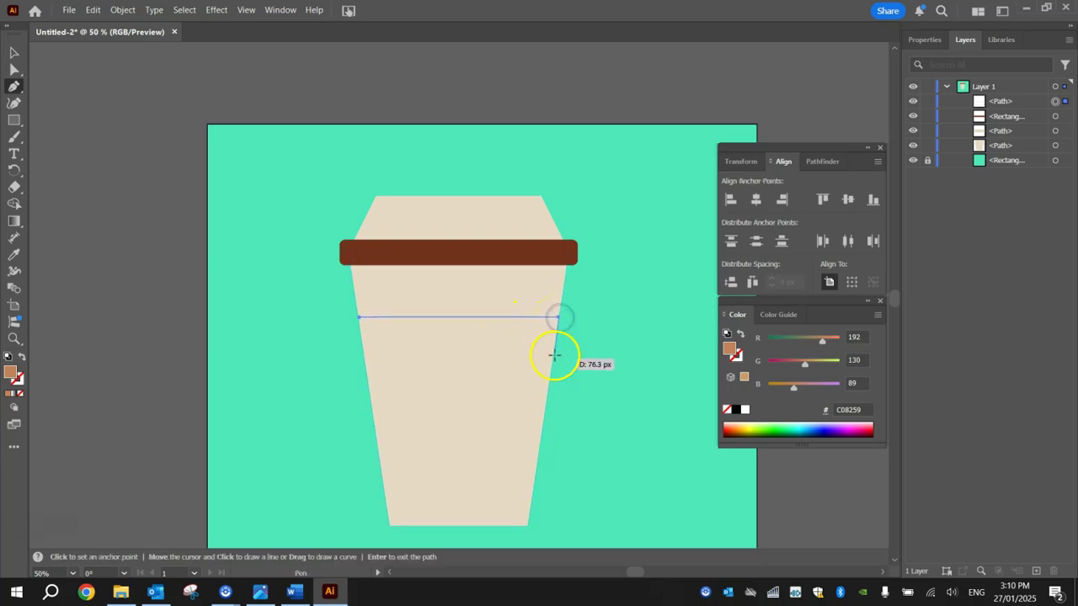
pyautogui.click(541, 438)
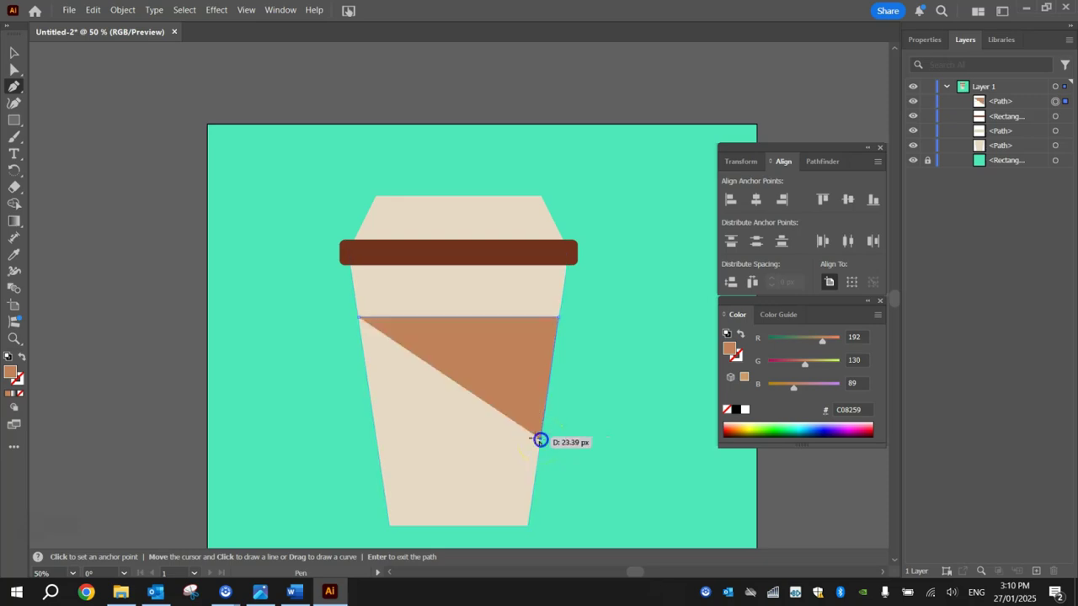
pyautogui.click(376, 439)
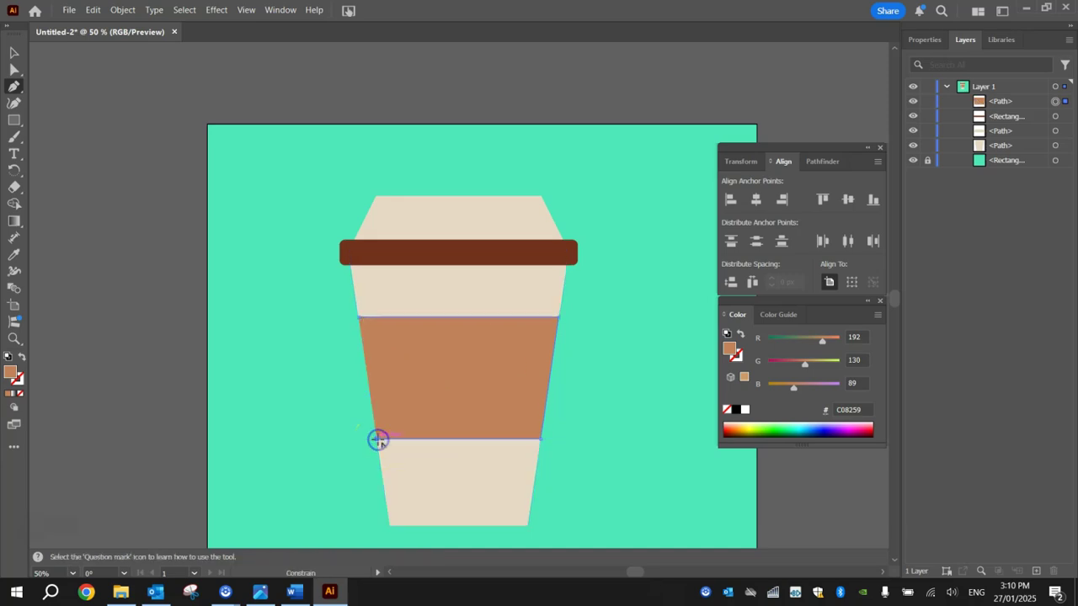
pyautogui.click(358, 319)
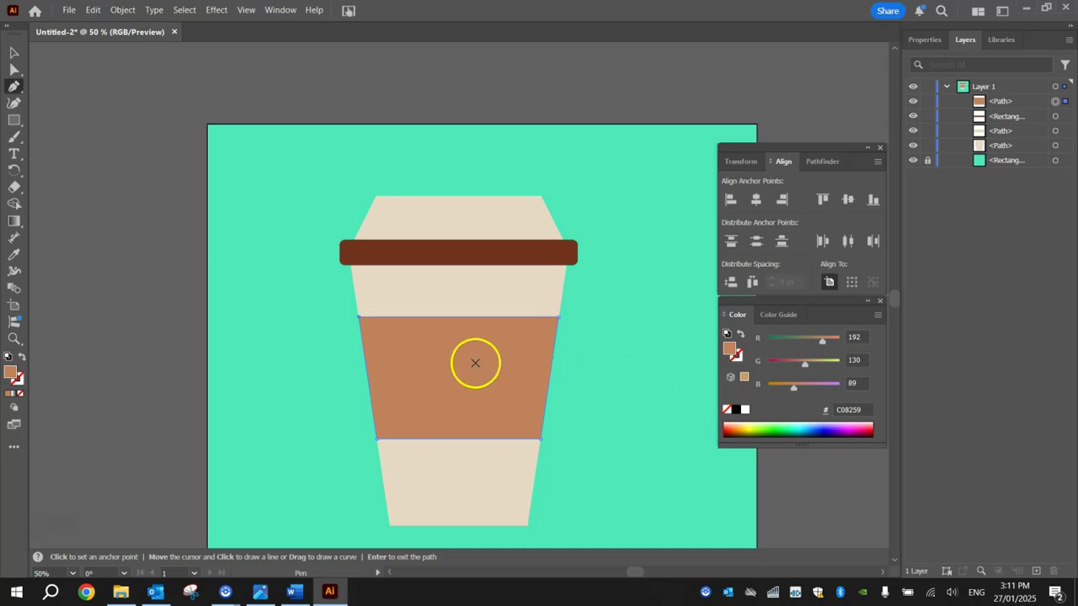
# Prepare the Ellipse tool with a white fill, keeping the sleeve's light brown colour and leaving nothing selected.
pyautogui.click(15, 121)
pyautogui.moveTo(15, 125); pyautogui.dragTo(106, 138)
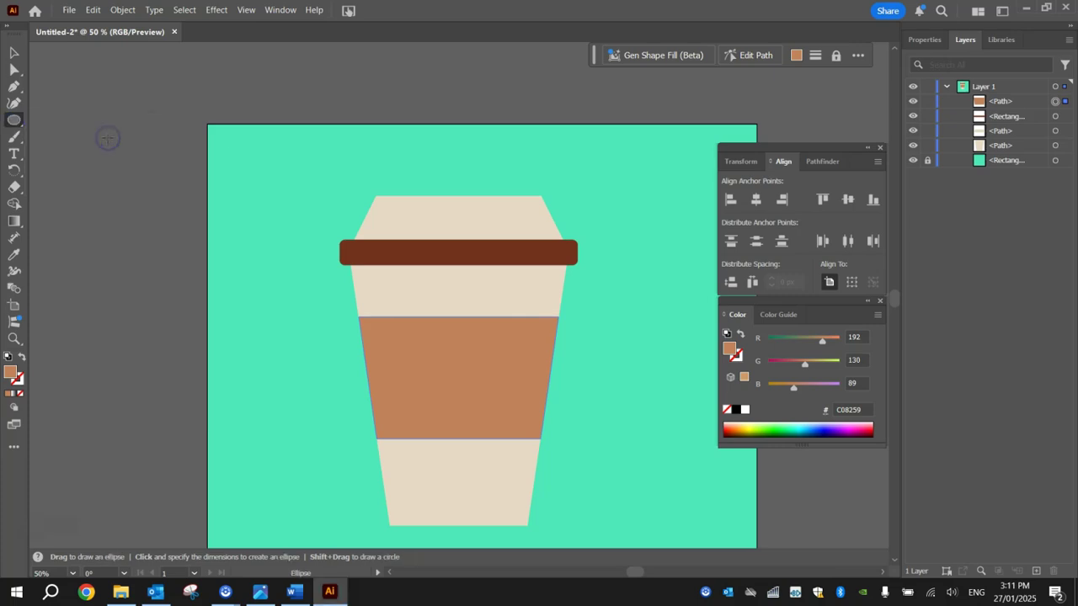
pyautogui.click(746, 409)
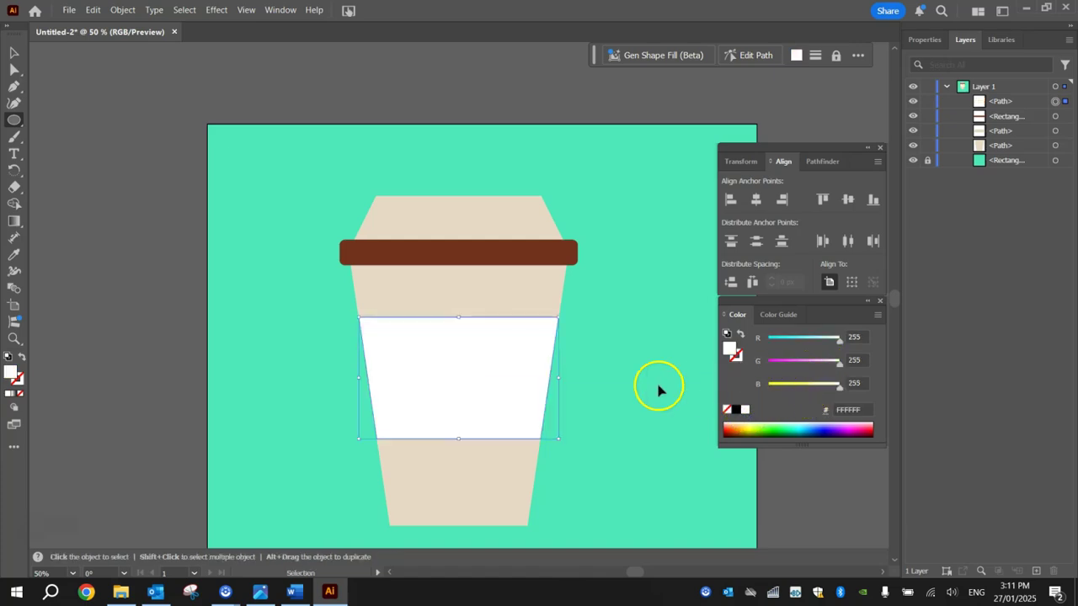
pyautogui.hotkey('ctrl', 'z')
pyautogui.keyDown('ctrl'); pyautogui.click(677, 261); pyautogui.keyUp('ctrl')
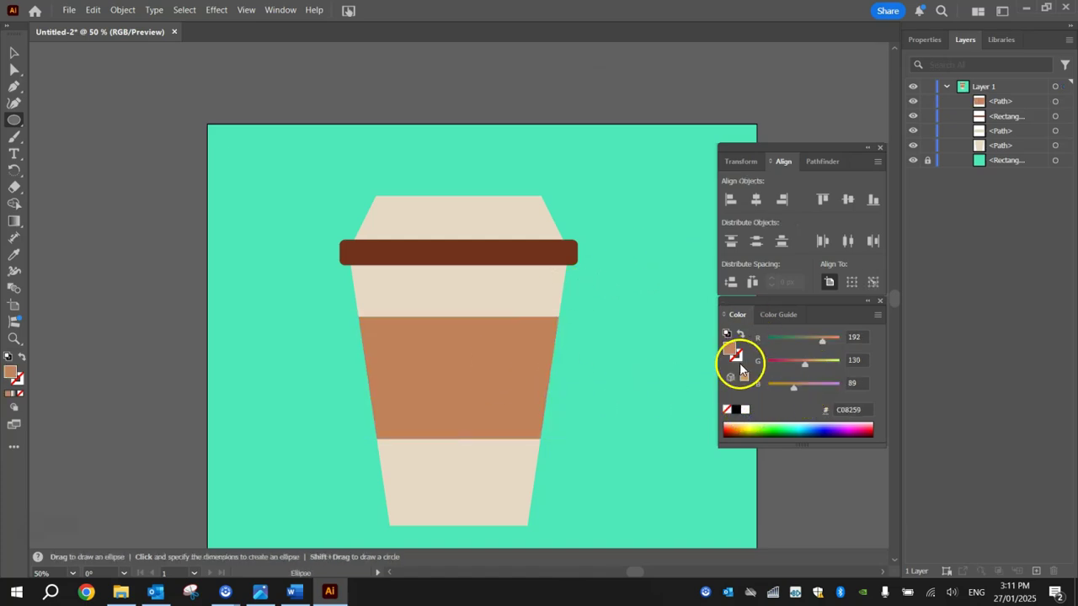
pyautogui.click(746, 411)
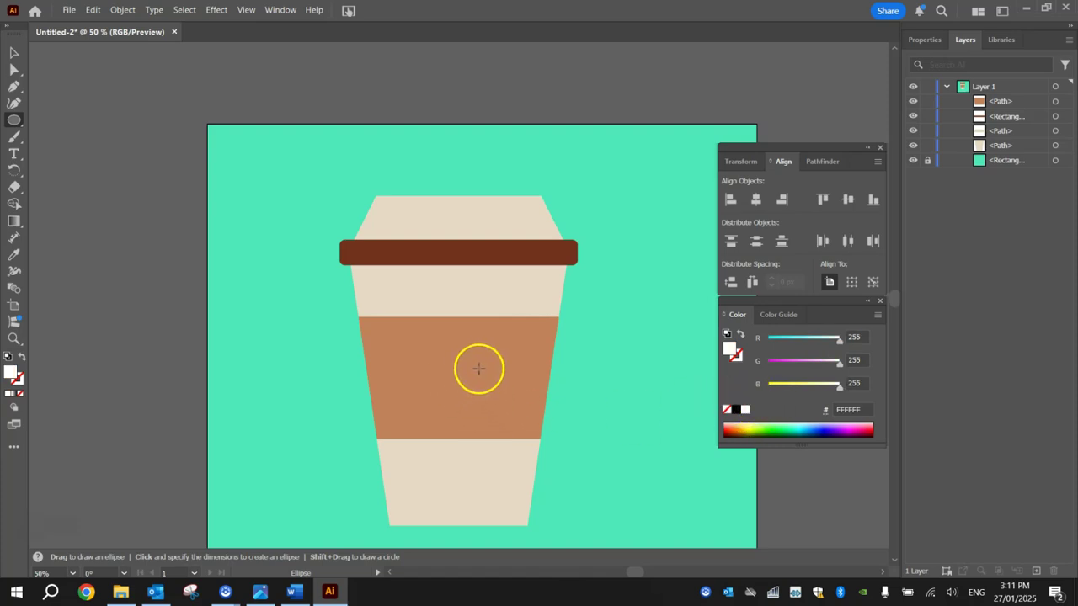
pyautogui.keyDown('ctrl'); pyautogui.click(630, 355); pyautogui.keyUp('ctrl')
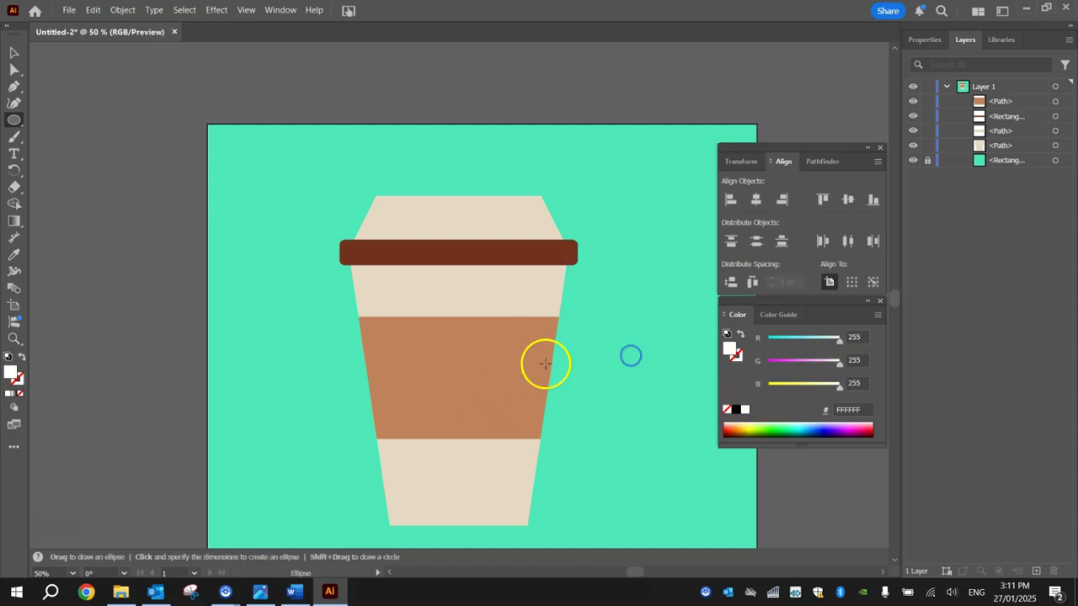
# Draw a circle outward from the sleeve's centre, nearly as tall as the sleeve, fill it white (FFFFFF) and deselect it.
pyautogui.keyDown('ctrl'); pyautogui.click(498, 353); pyautogui.keyUp('ctrl')
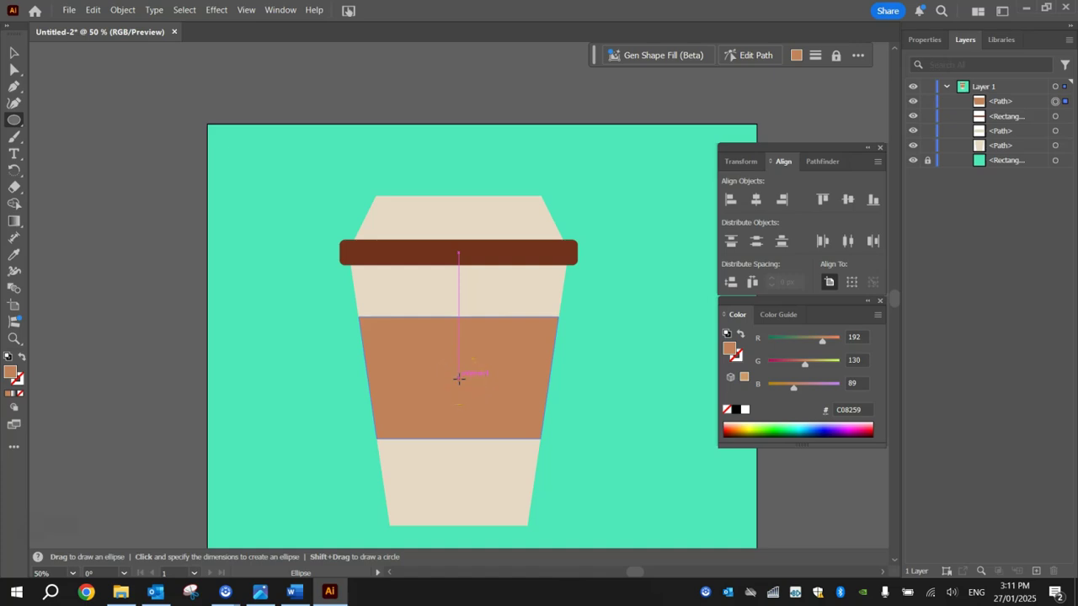
pyautogui.moveTo(459, 379); pyautogui.dragTo(510, 414)
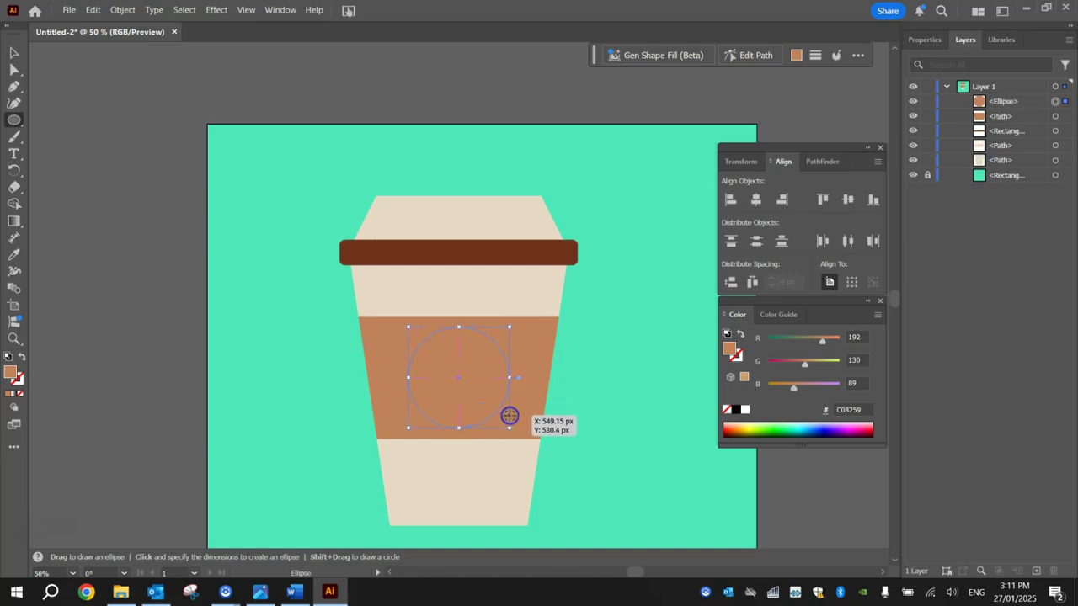
pyautogui.click(745, 409)
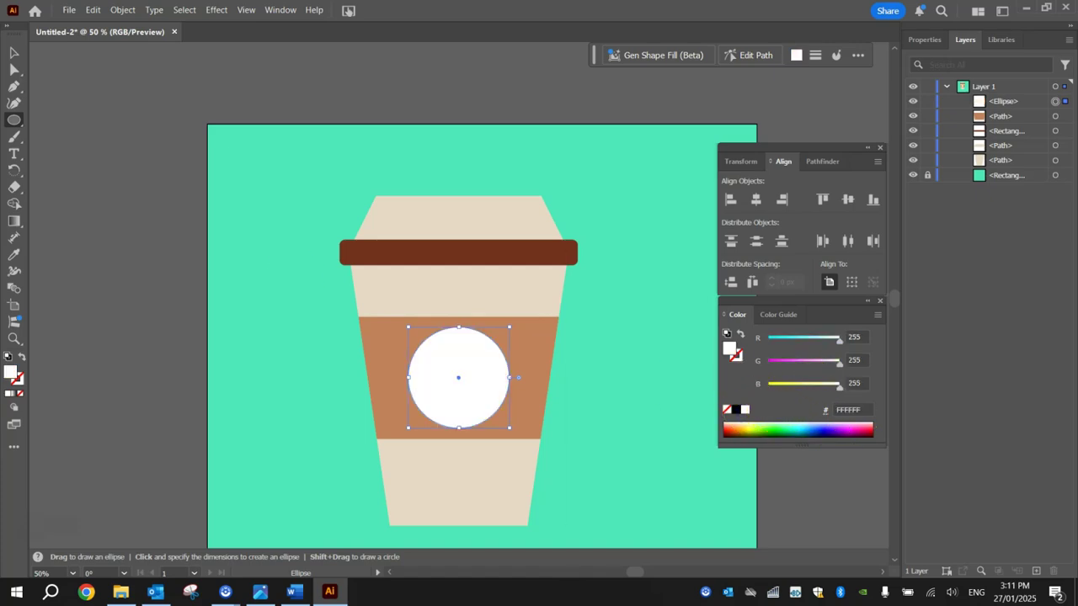
pyautogui.click(14, 53)
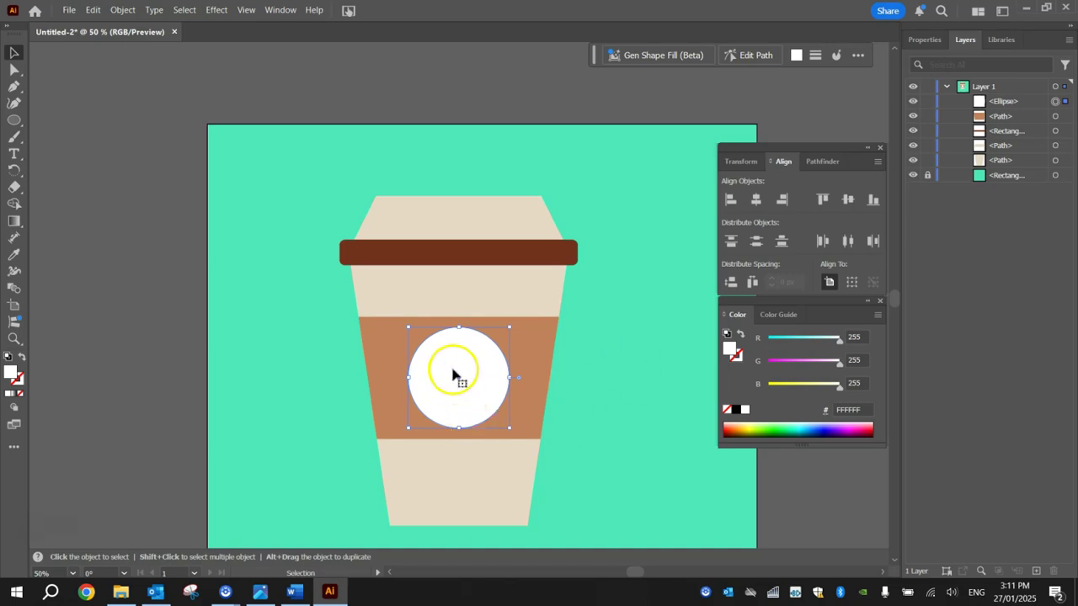
pyautogui.click(254, 171)
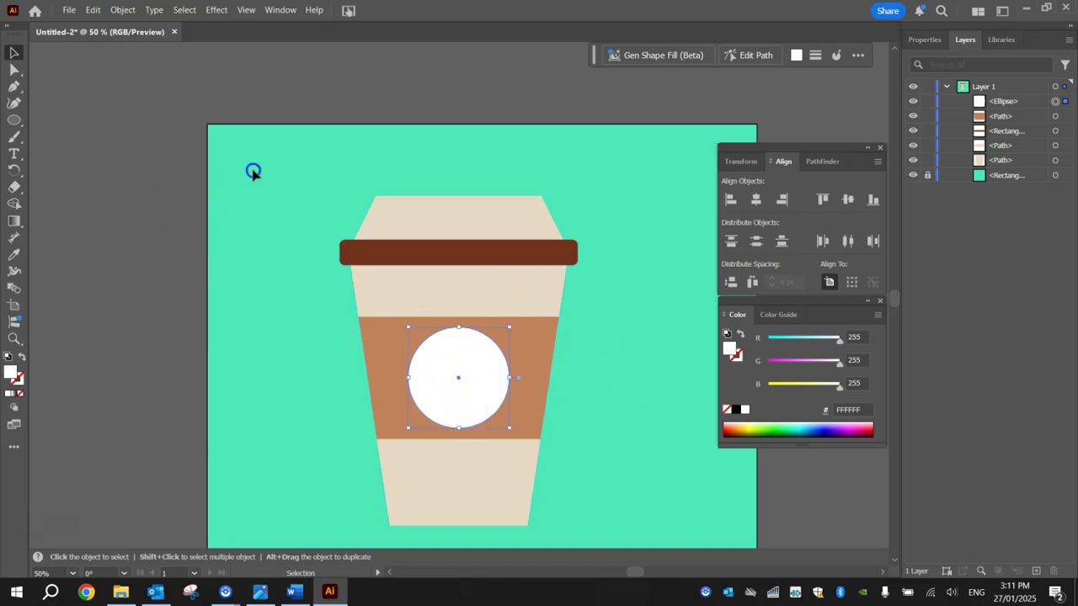
# Draw a tall dark brown ellipse, hex 70321B, inside the white circle as the coffee bean.
pyautogui.click(14, 122)
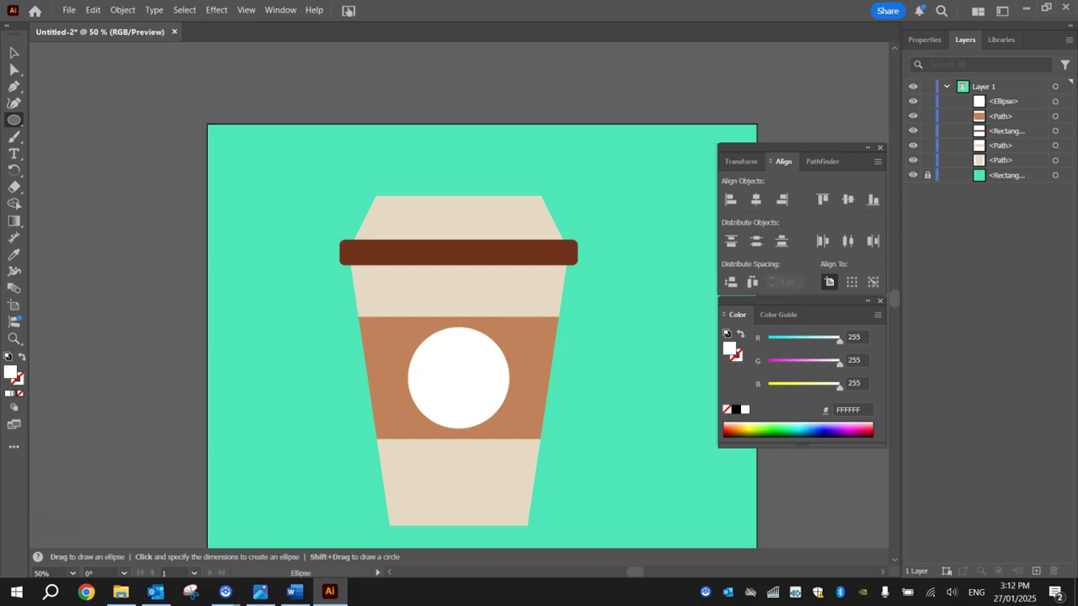
pyautogui.click(849, 410)
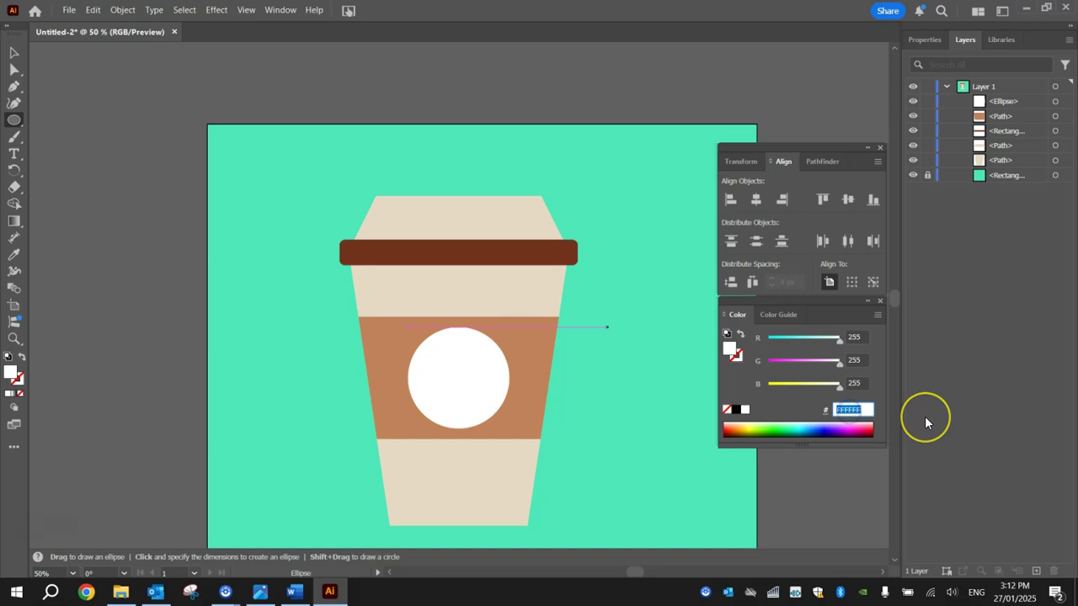
pyautogui.write('703')
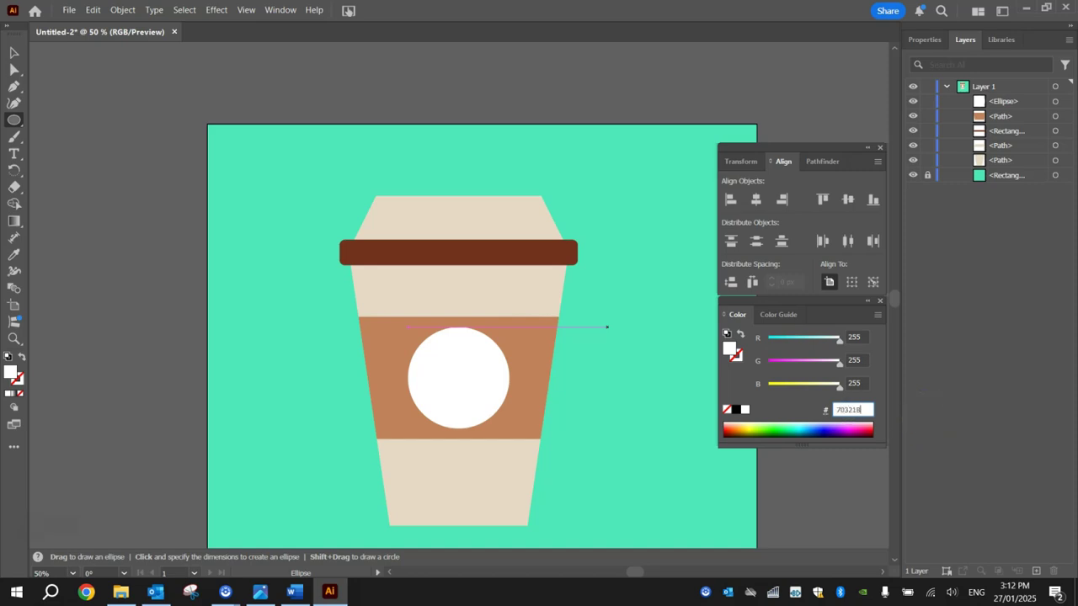
pyautogui.write('21B')
pyautogui.press('Return')
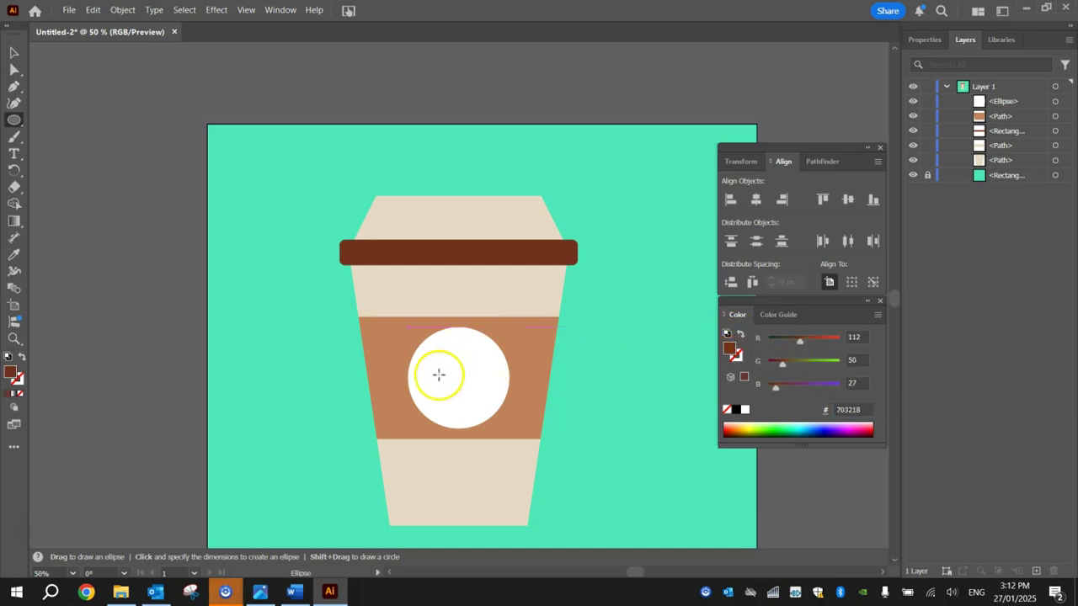
pyautogui.moveTo(438, 399); pyautogui.dragTo(478, 329)
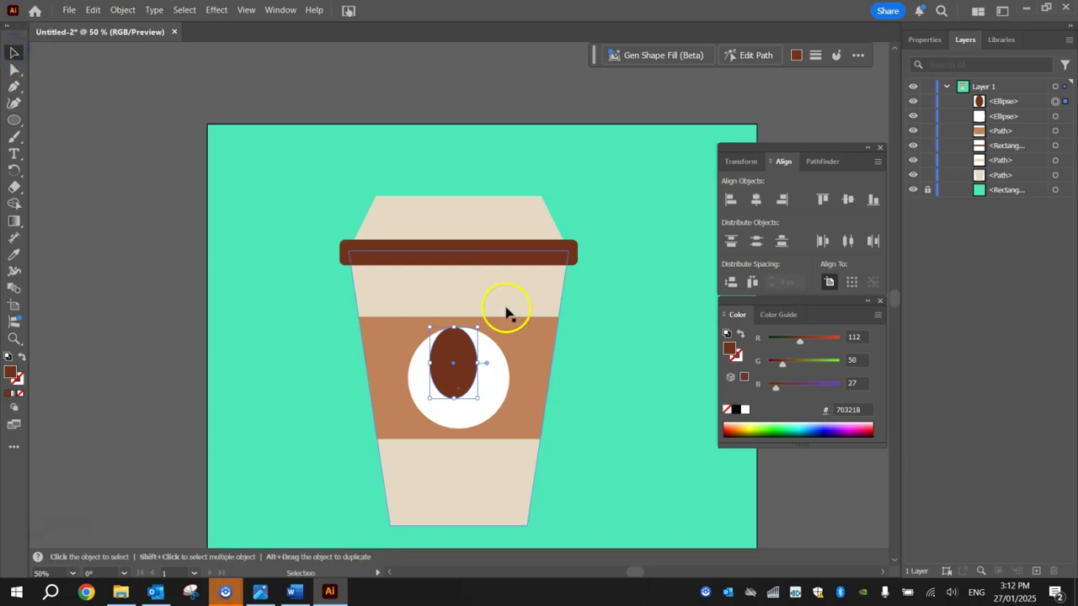
# Tilt the brown bean ellipse clockwise, centre it inside the white circle, and clear the selection.
pyautogui.moveTo(484, 322); pyautogui.dragTo(430, 414)
pyautogui.moveTo(472, 337); pyautogui.dragTo(472, 366)
pyautogui.click(635, 334)
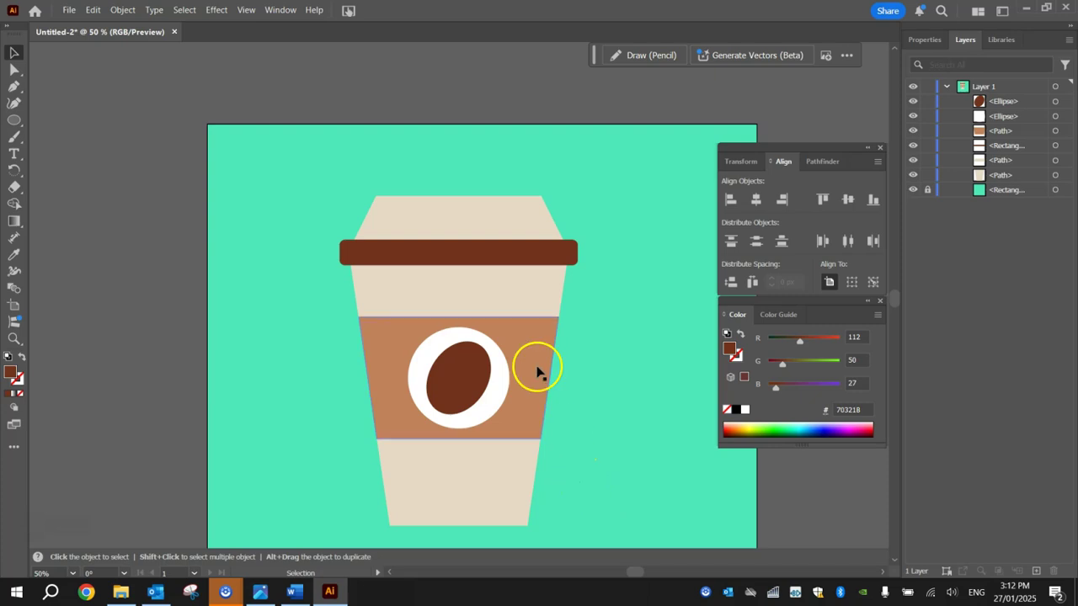
pyautogui.click(481, 362)
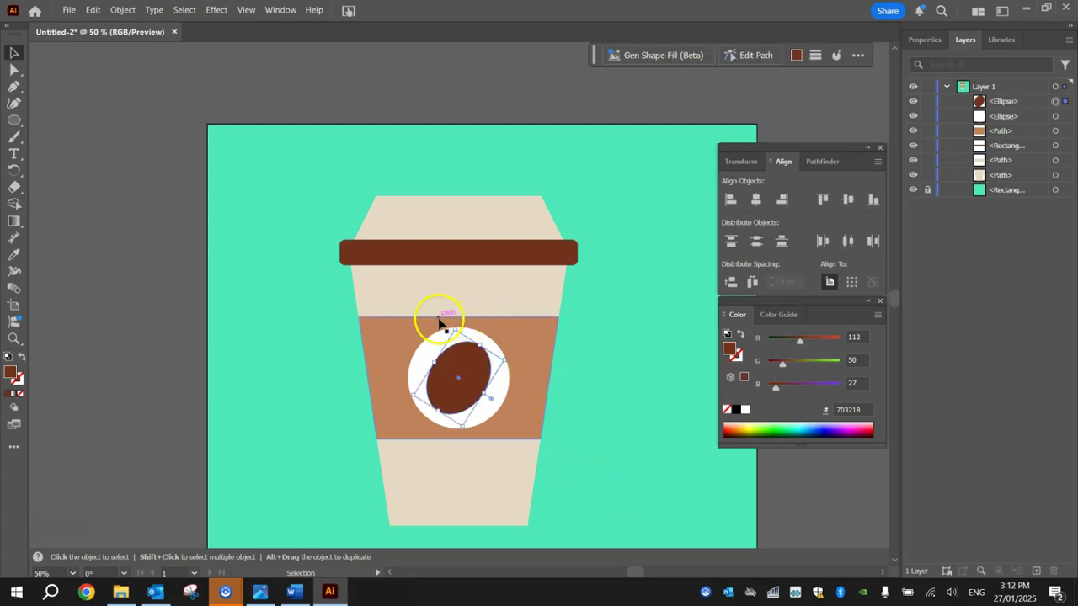
pyautogui.click(285, 325)
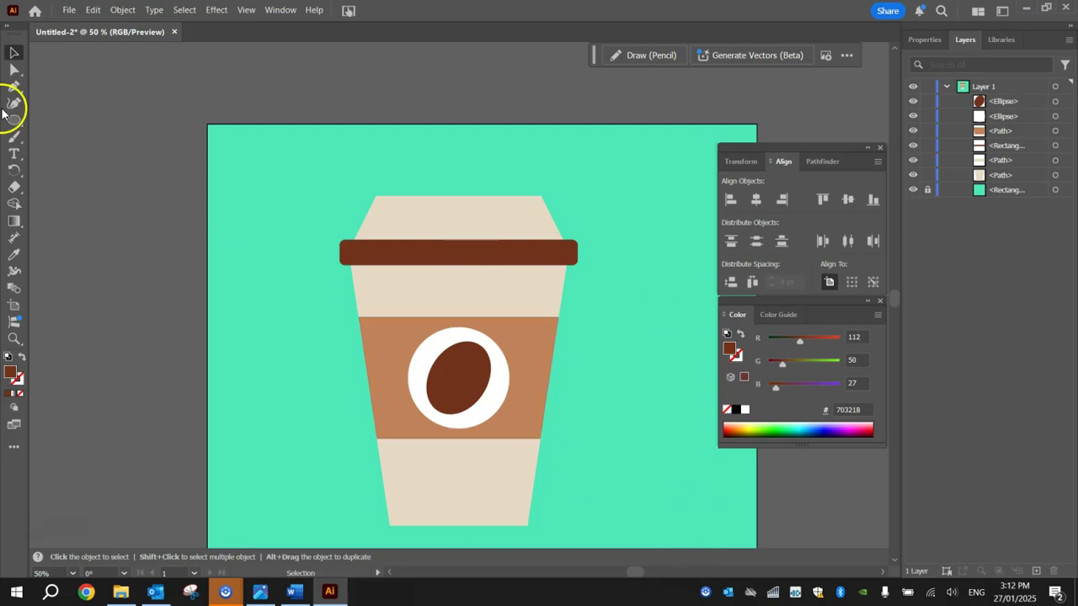
# Prepare the Paintbrush tool and set the fill colour to white, FFFFFF.
pyautogui.moveTo(15, 137); pyautogui.dragTo(87, 137)
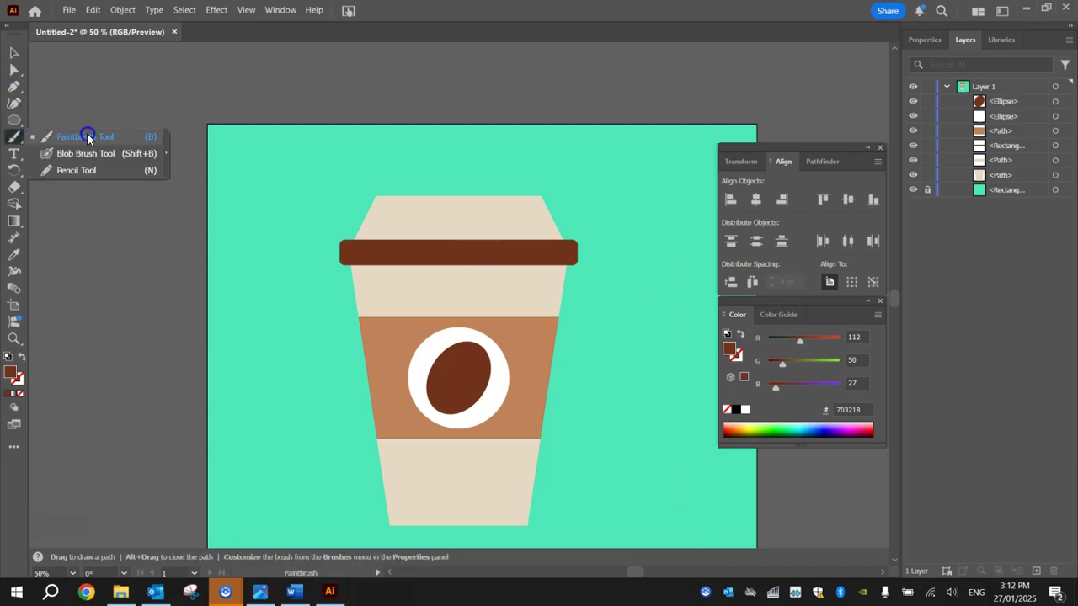
pyautogui.doubleClick(11, 373)
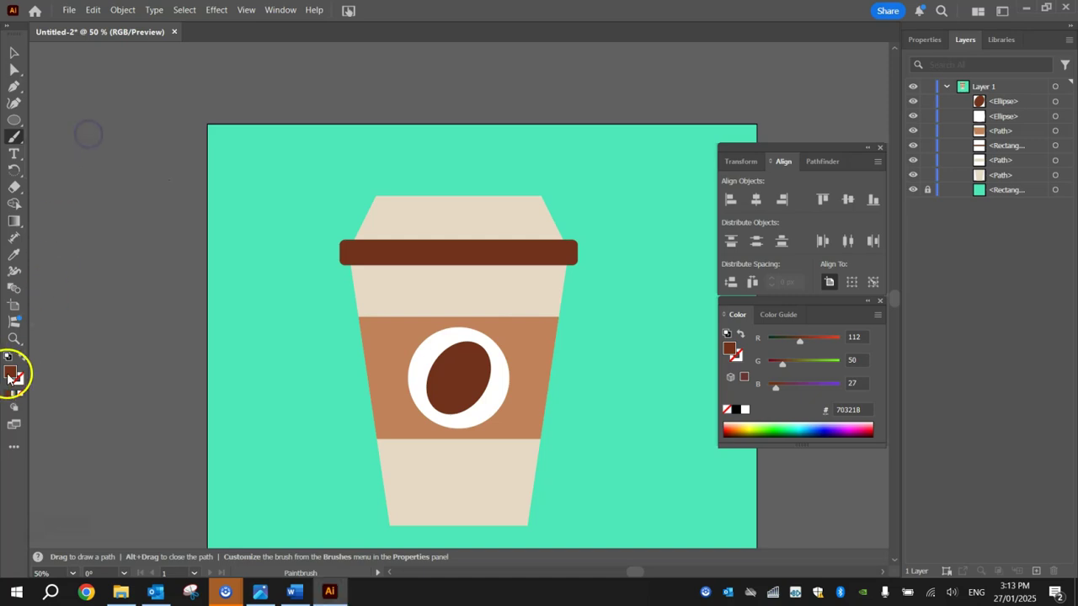
pyautogui.click(599, 212)
pyautogui.click(536, 187)
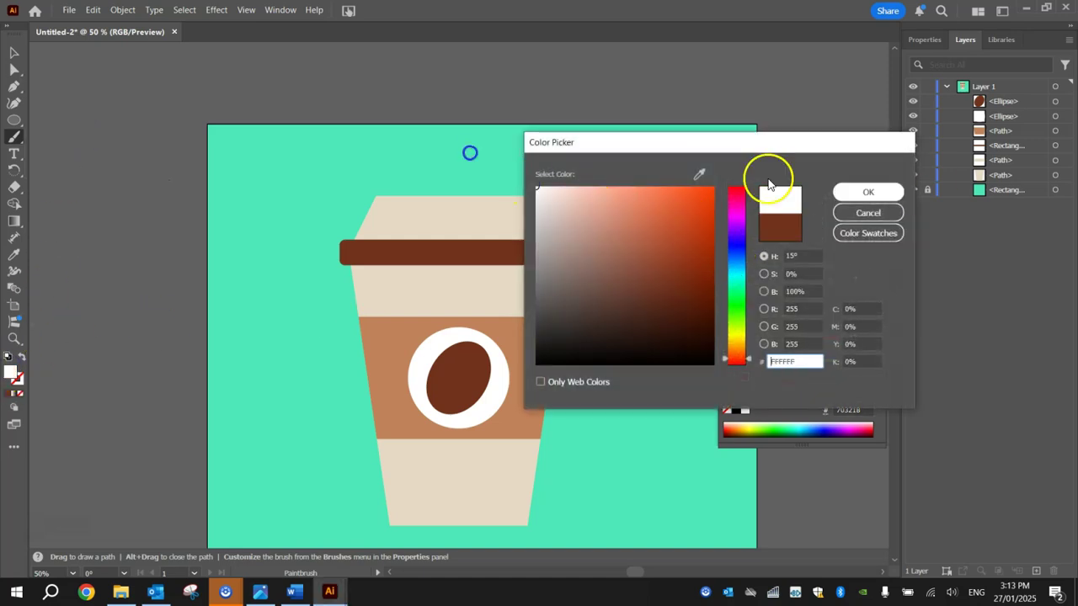
pyautogui.click(885, 193)
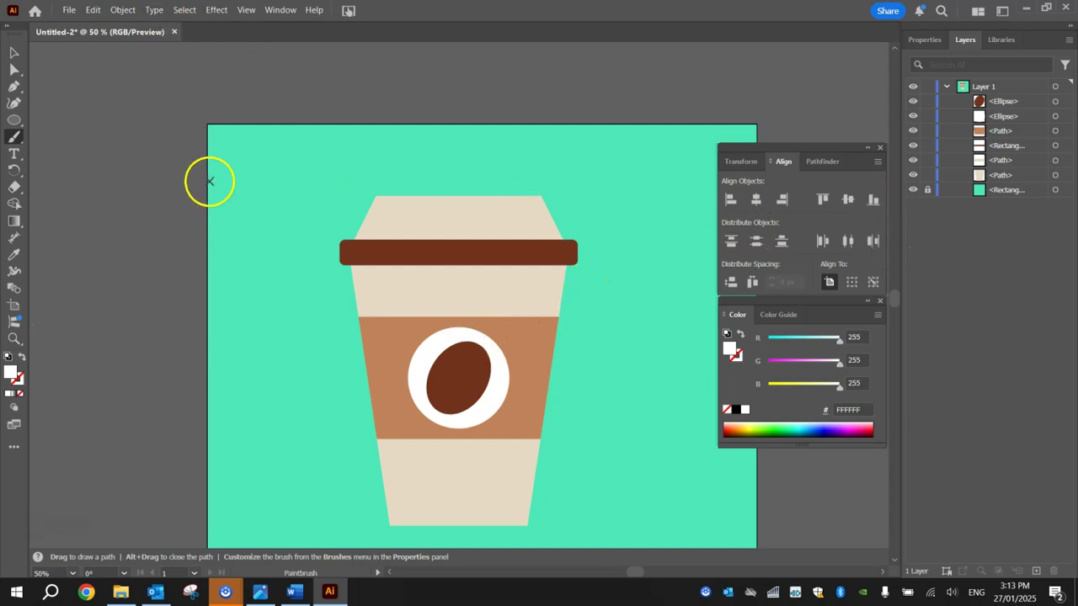
# Review the available brushes for the Paintbrush and close the brush list.
pyautogui.click(17, 140)
pyautogui.click(72, 137)
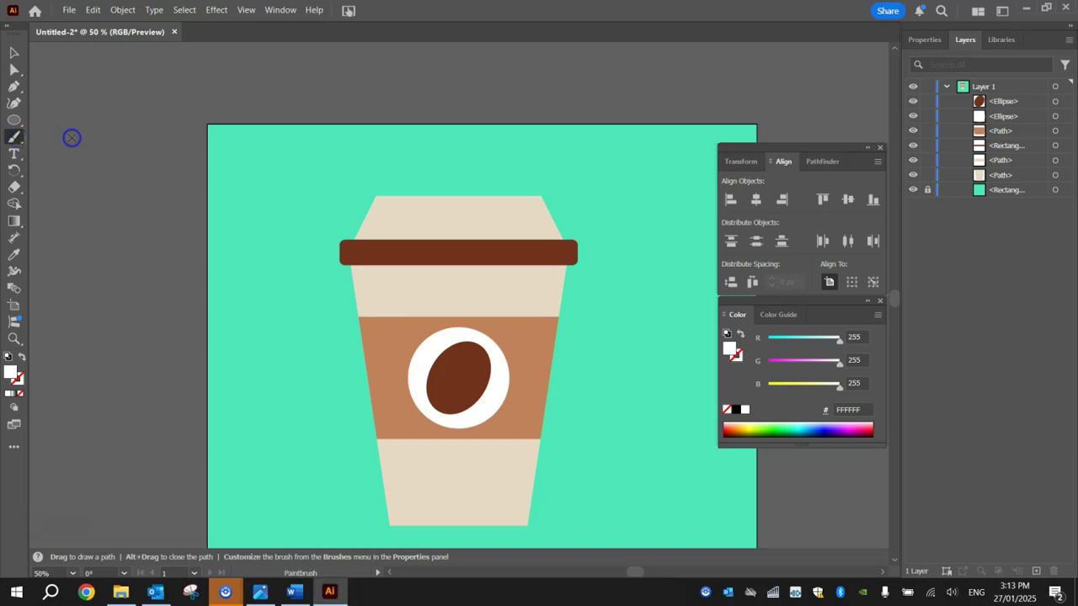
pyautogui.click(281, 10)
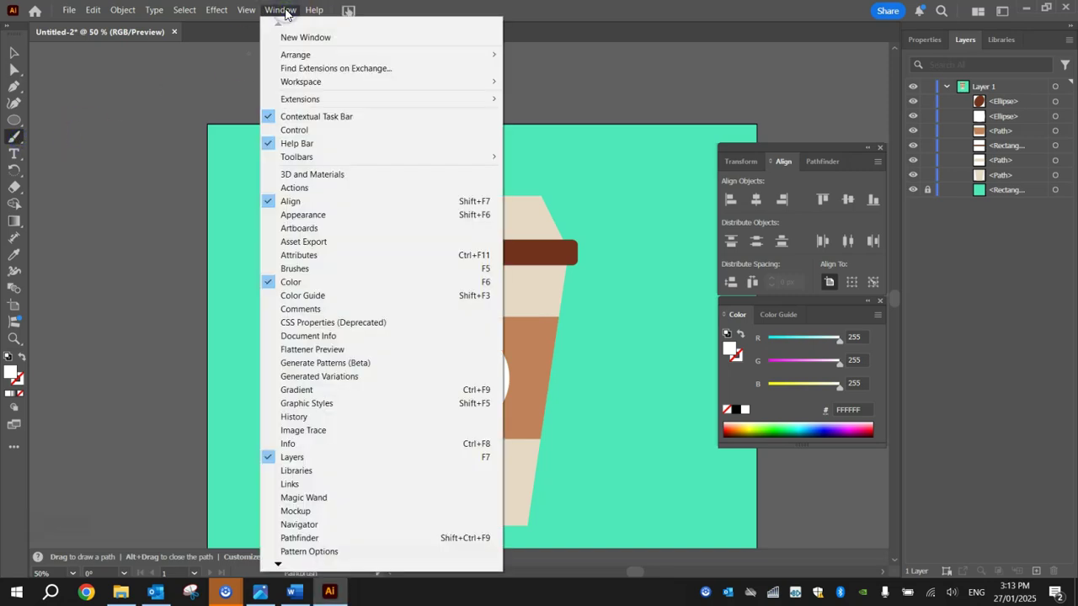
pyautogui.click(313, 269)
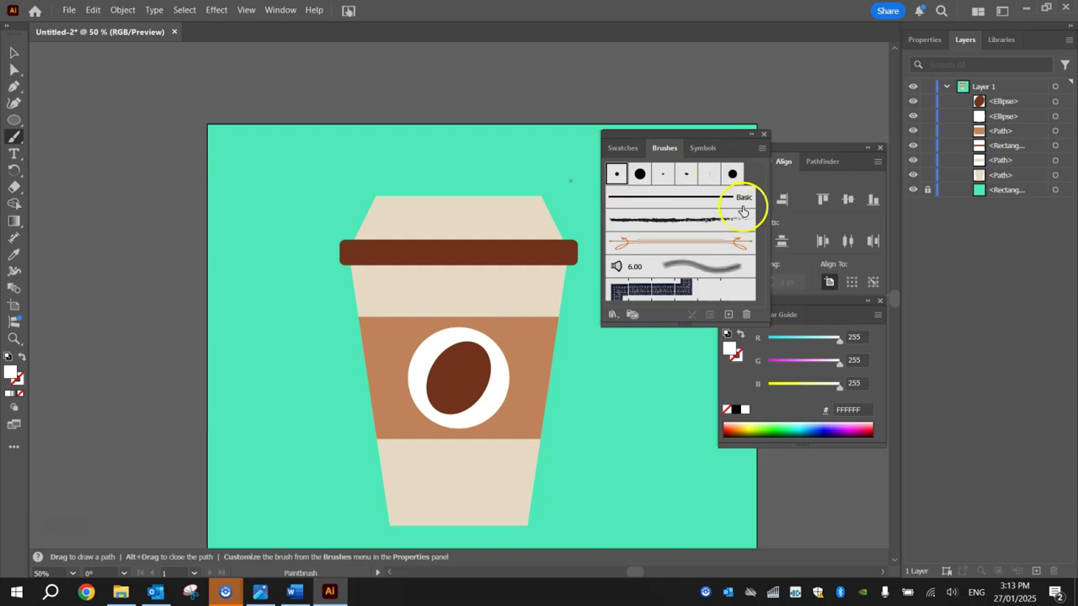
pyautogui.moveTo(703, 136); pyautogui.dragTo(740, 150)
pyautogui.click(798, 148)
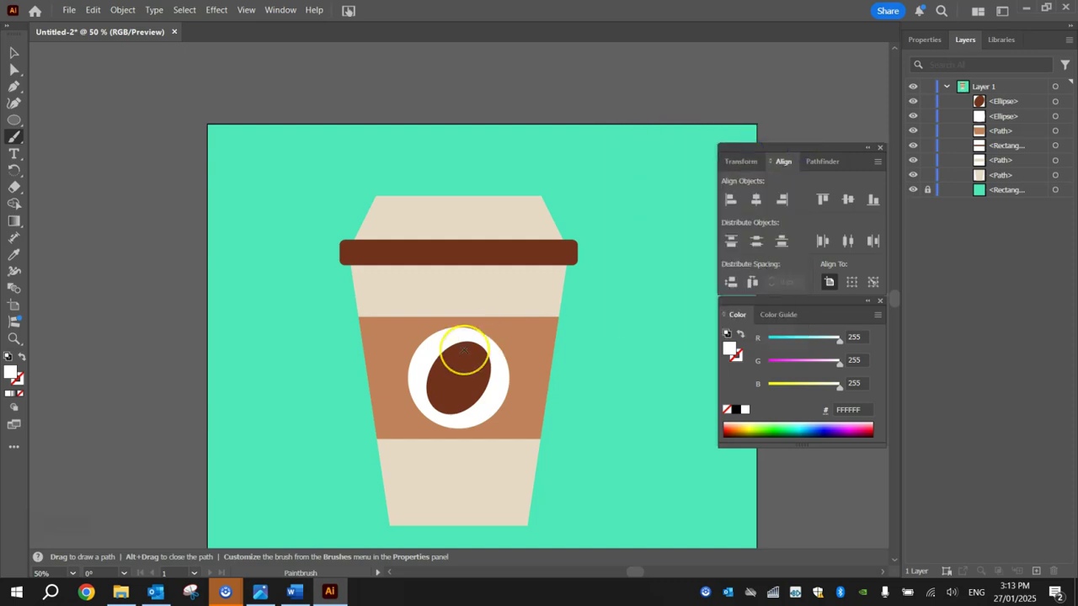
# Swap the white from fill to stroke and paint an S-shaped line diagonally across the coffee bean from its upper to lower end.
pyautogui.hotkey('shift', 'x')
pyautogui.moveTo(477, 352); pyautogui.dragTo(484, 346)
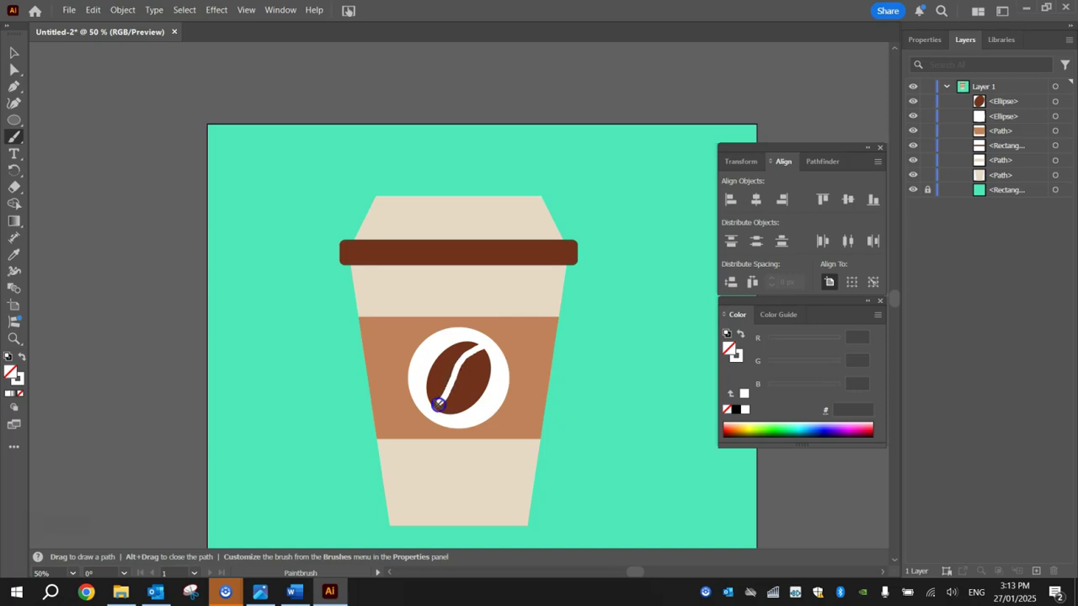
pyautogui.moveTo(431, 409); pyautogui.dragTo(430, 410)
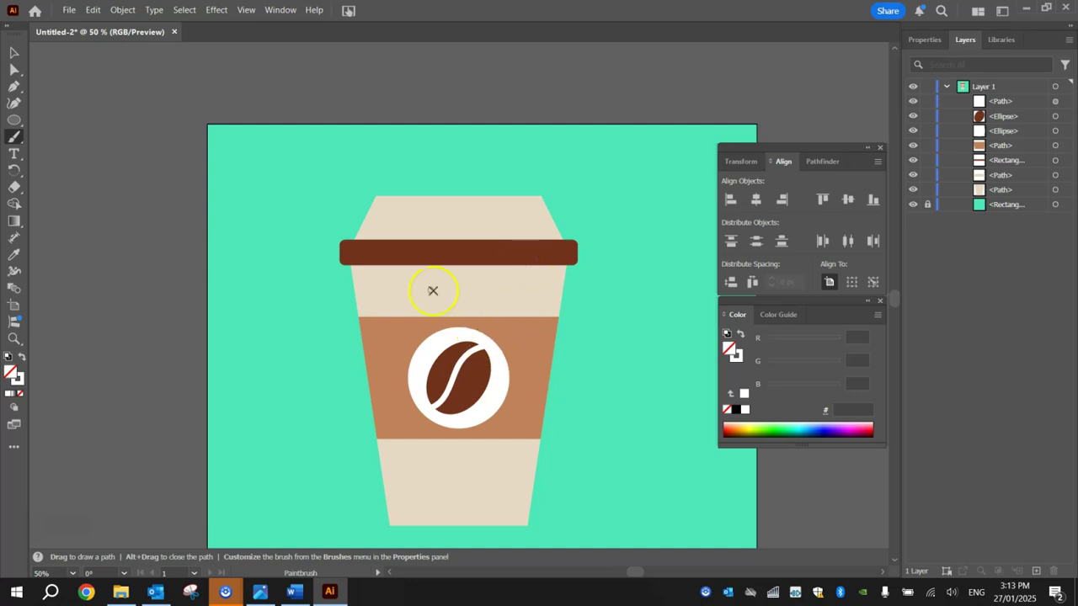
# Prepare the Pen tool with nothing selected and set the fill colour to BAAB98.
pyautogui.click(15, 88)
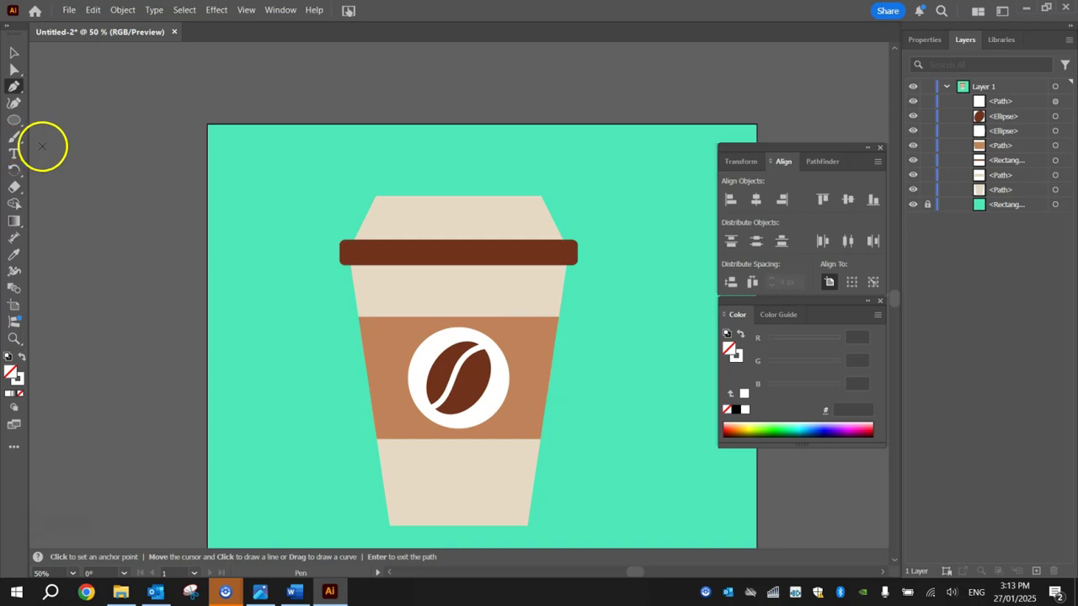
pyautogui.press('ctrl')
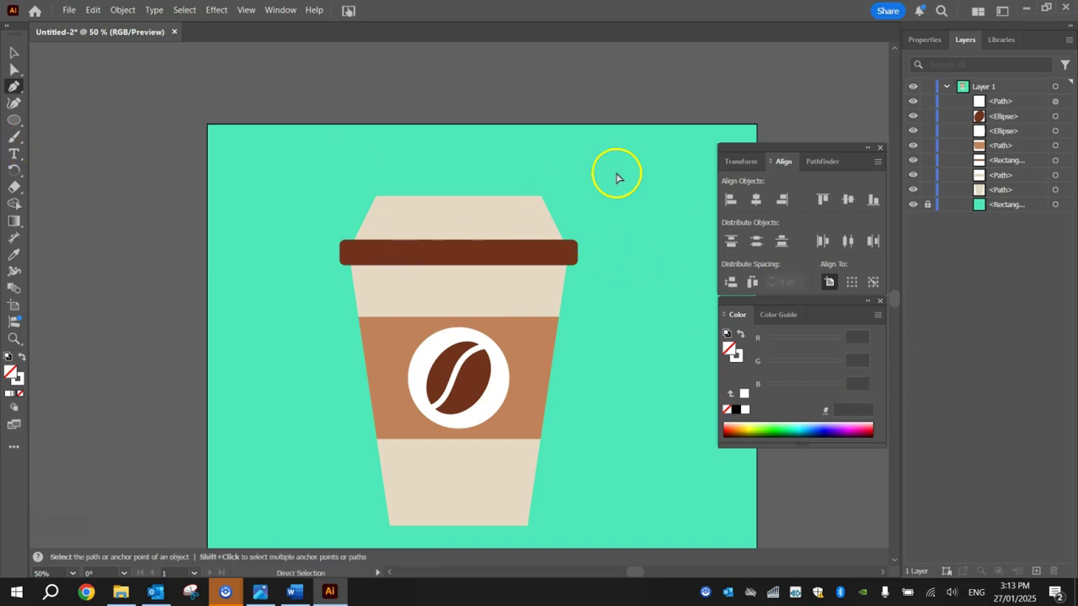
pyautogui.click(736, 410)
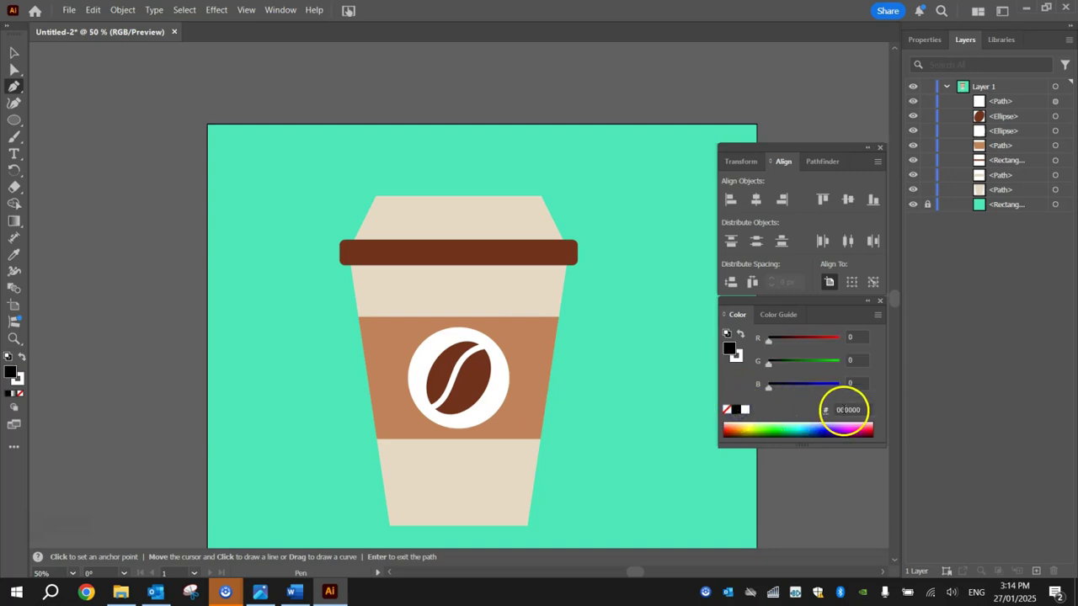
pyautogui.click(849, 410)
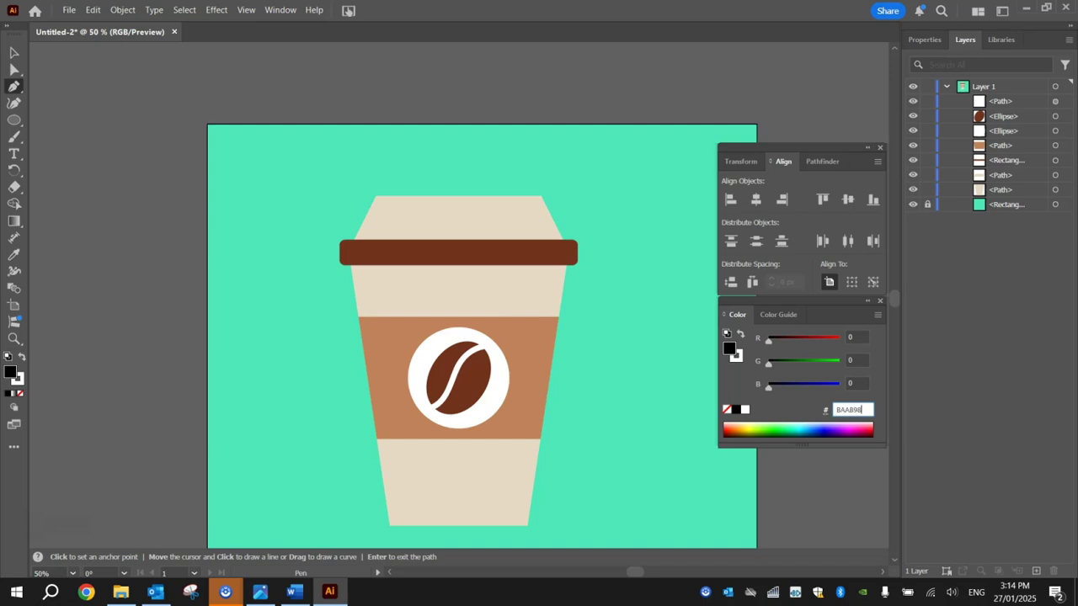
pyautogui.press('Return')
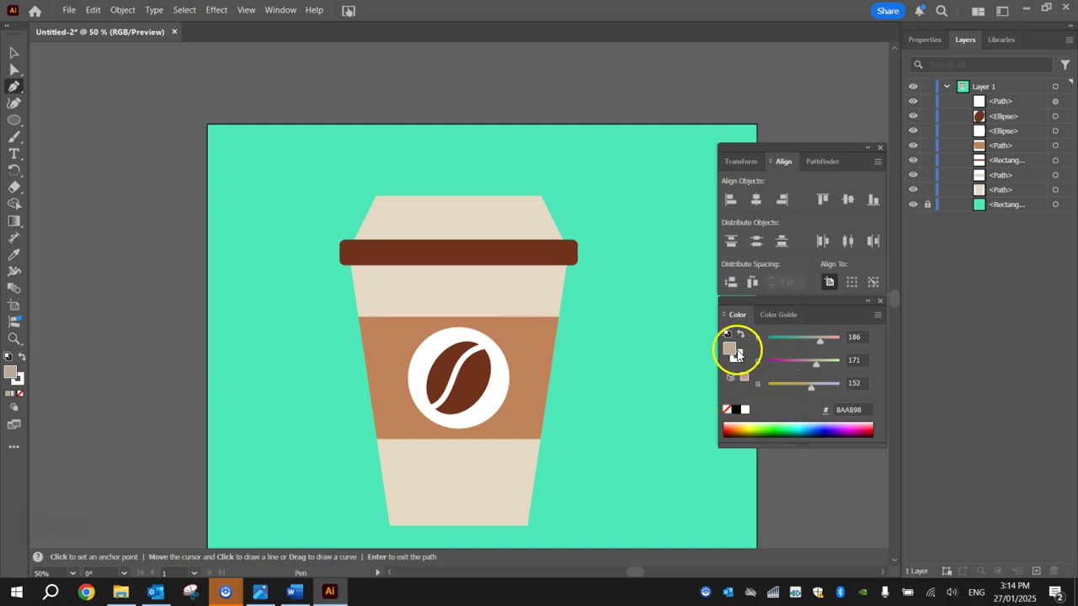
# Draw a closed triangular shadow under the brown lid band, spanning the cup's width and deepening towards its right edge, then deselect it.
pyautogui.click(352, 263)
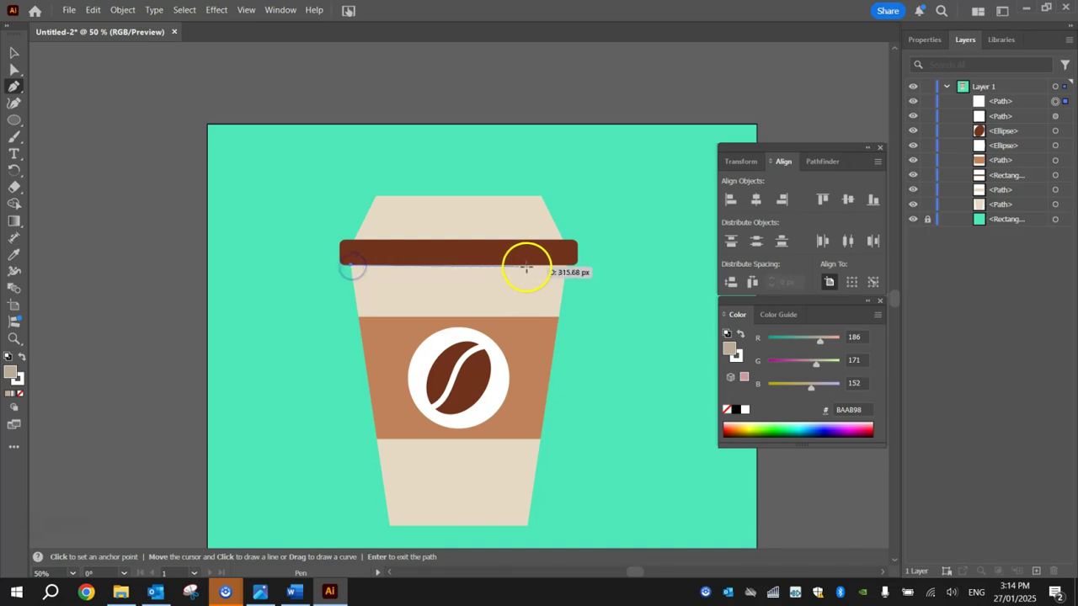
pyautogui.click(567, 266)
pyautogui.click(563, 295)
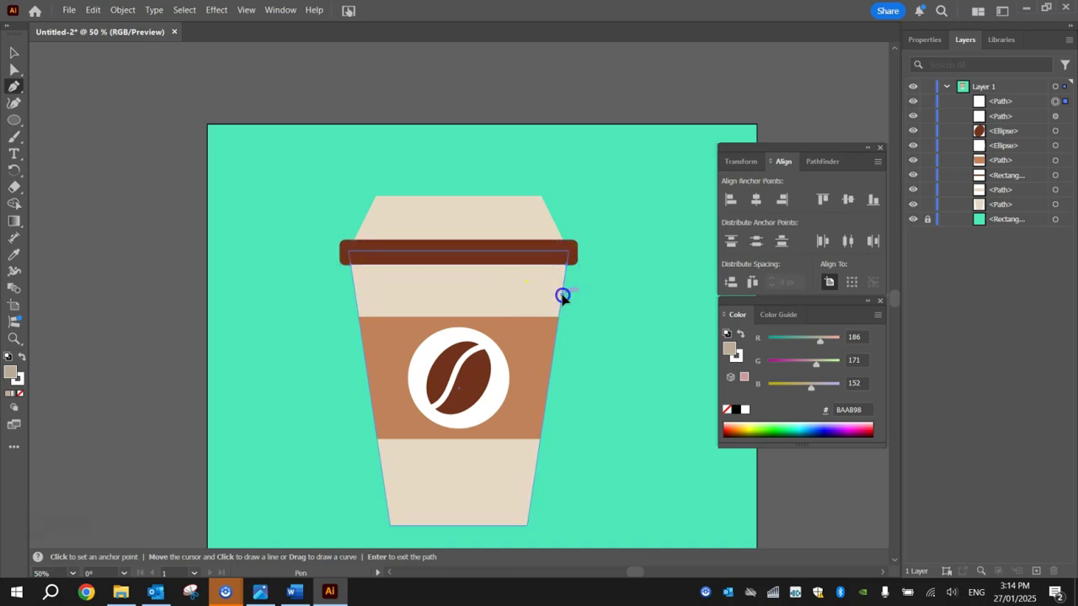
pyautogui.click(352, 264)
pyautogui.click(11, 52)
pyautogui.click(147, 70)
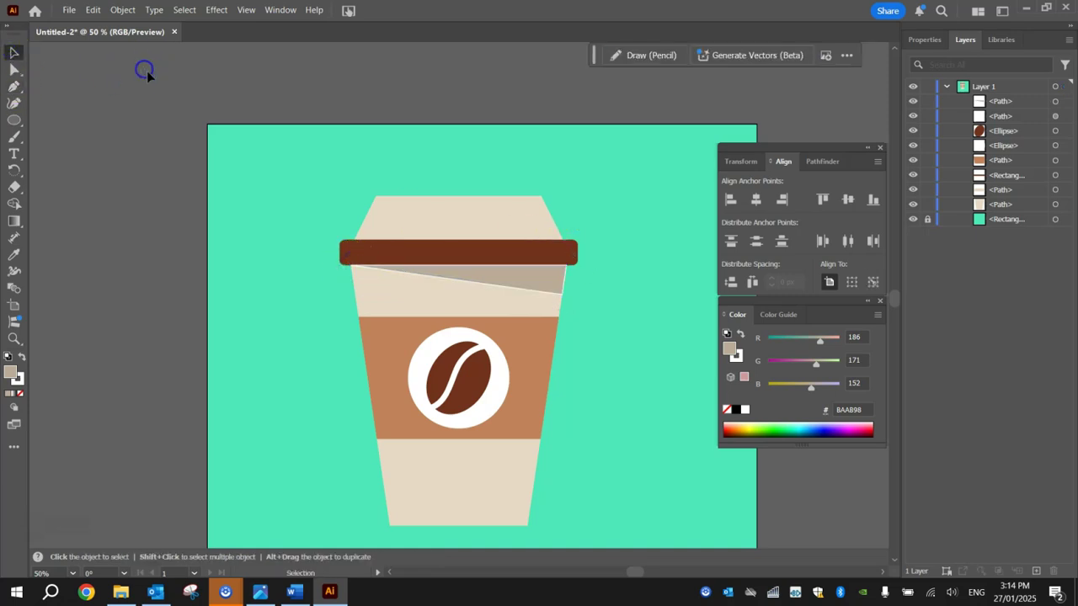
# Remove the white stroke from the triangular shadow under the lid band and clear the selection.
pyautogui.click(513, 286)
pyautogui.click(737, 357)
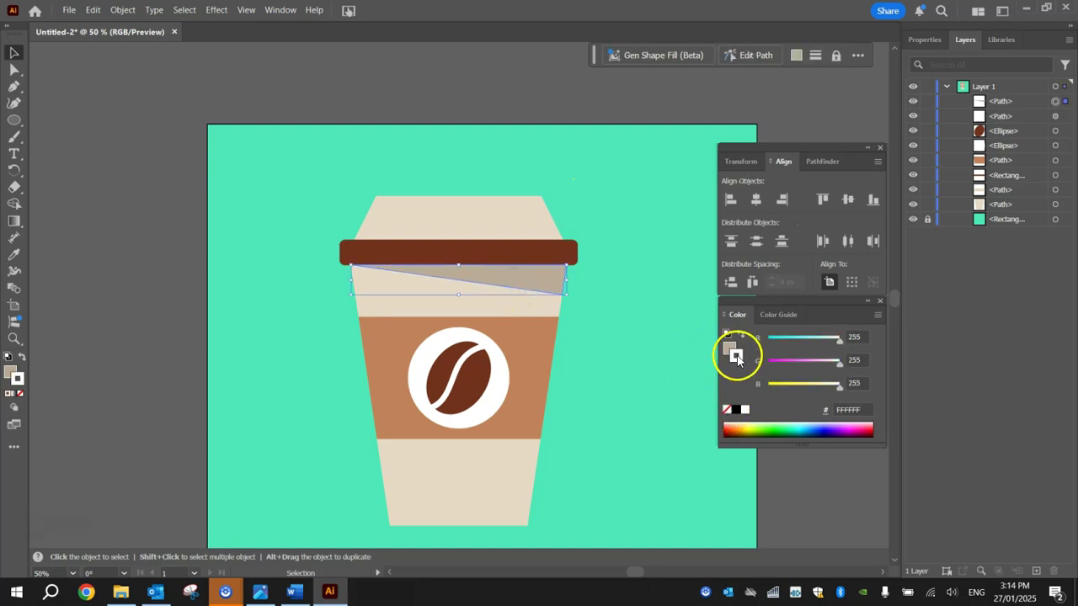
pyautogui.click(727, 410)
pyautogui.click(630, 289)
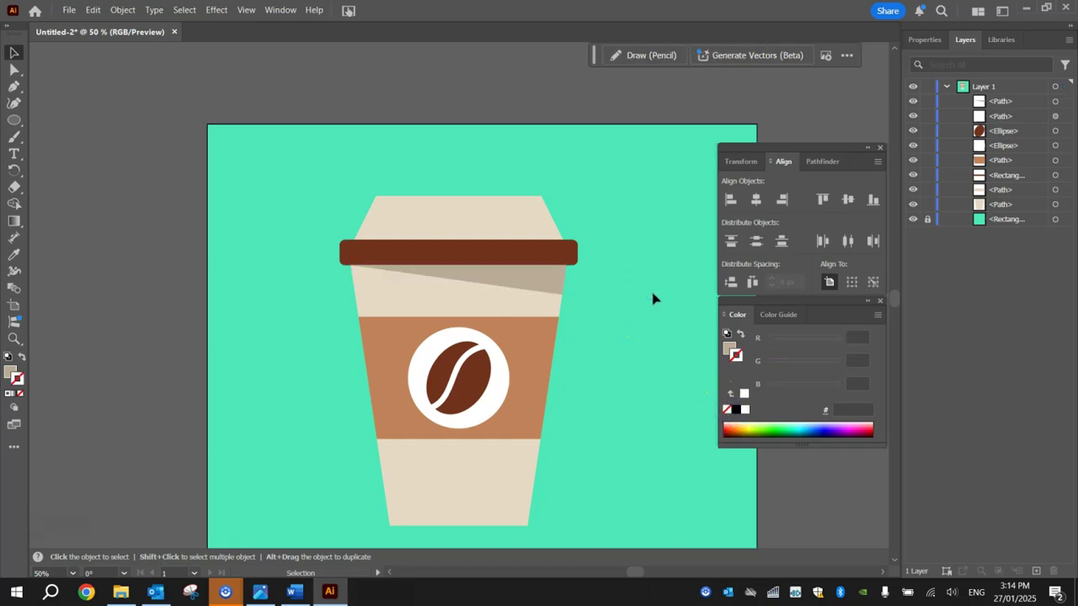
# Close the floating Align panel to clear the view of the finished cup.
pyautogui.hscroll(-2, 539, 257)
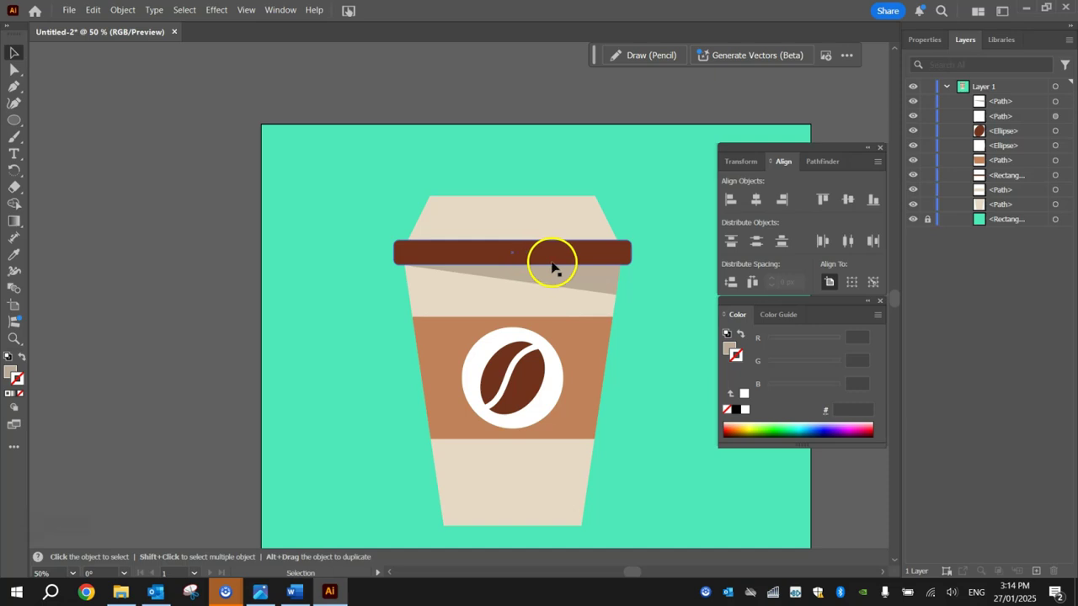
pyautogui.scroll(1, 603, 261)
pyautogui.scroll(3, 603, 260)
pyautogui.scroll(-5, 601, 257)
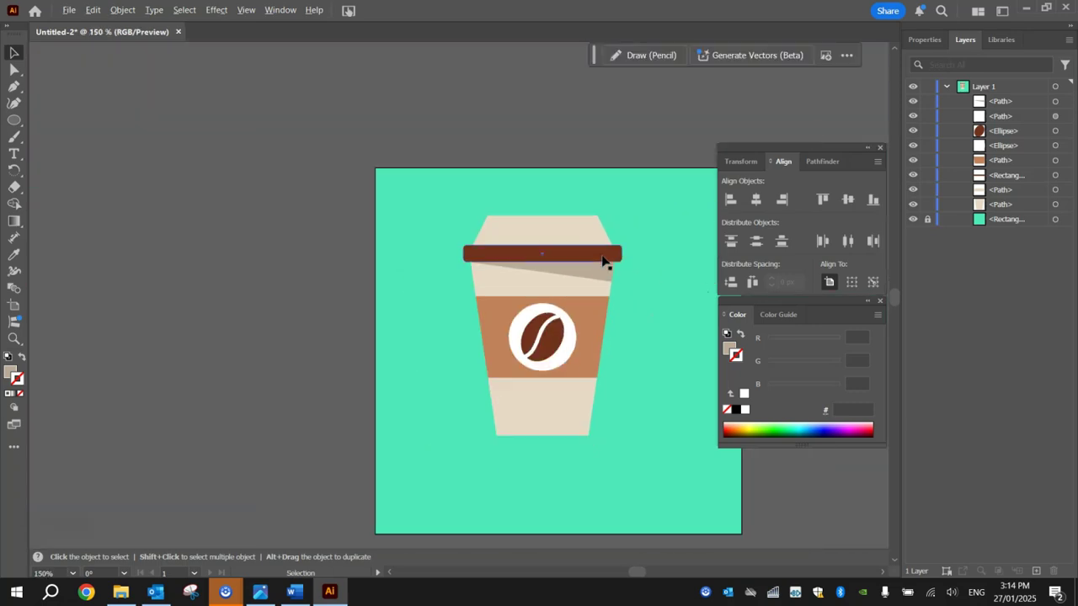
pyautogui.scroll(1, 631, 312)
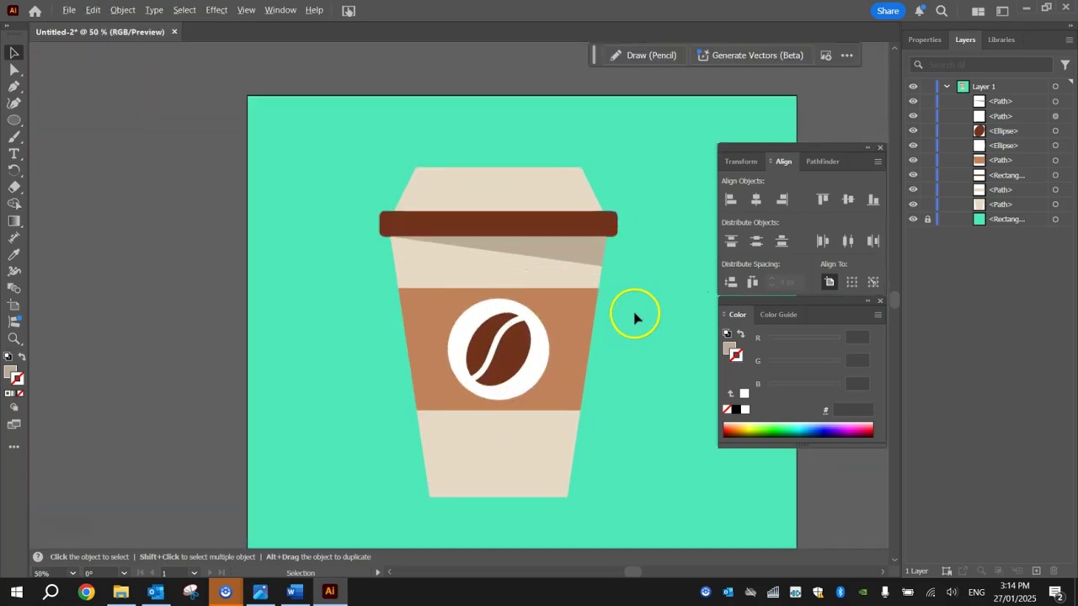
pyautogui.click(880, 147)
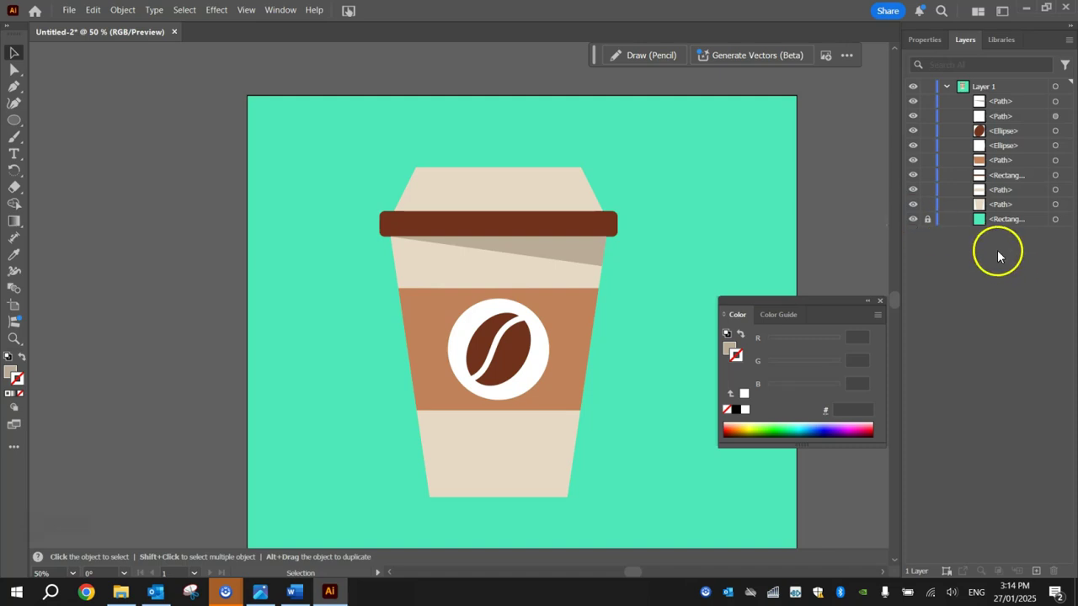
# Review the available export options for the document without exporting anything.
pyautogui.click(69, 9)
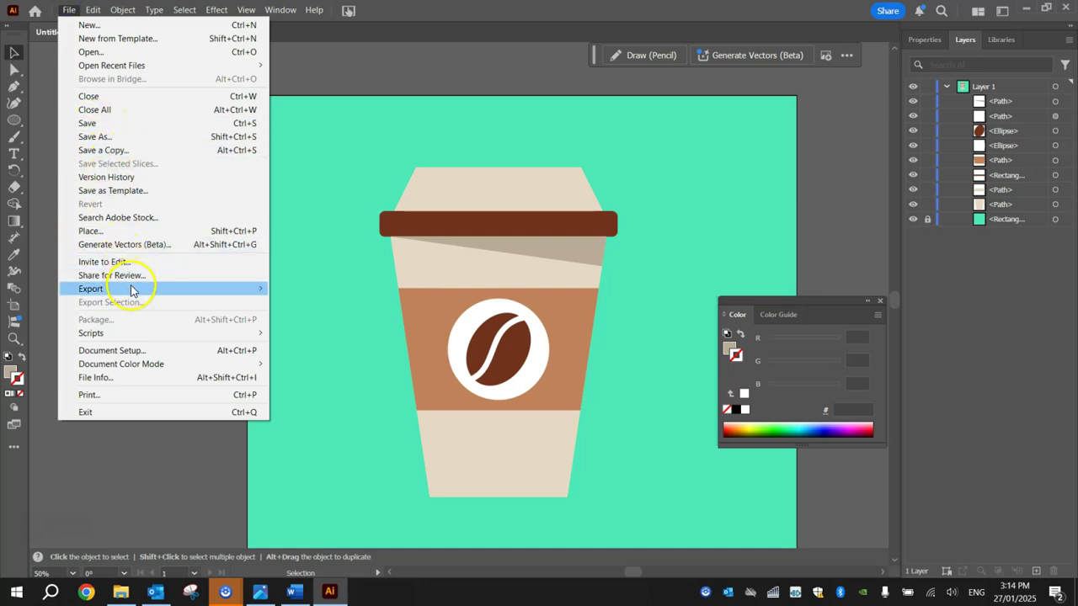
pyautogui.moveTo(133, 289)
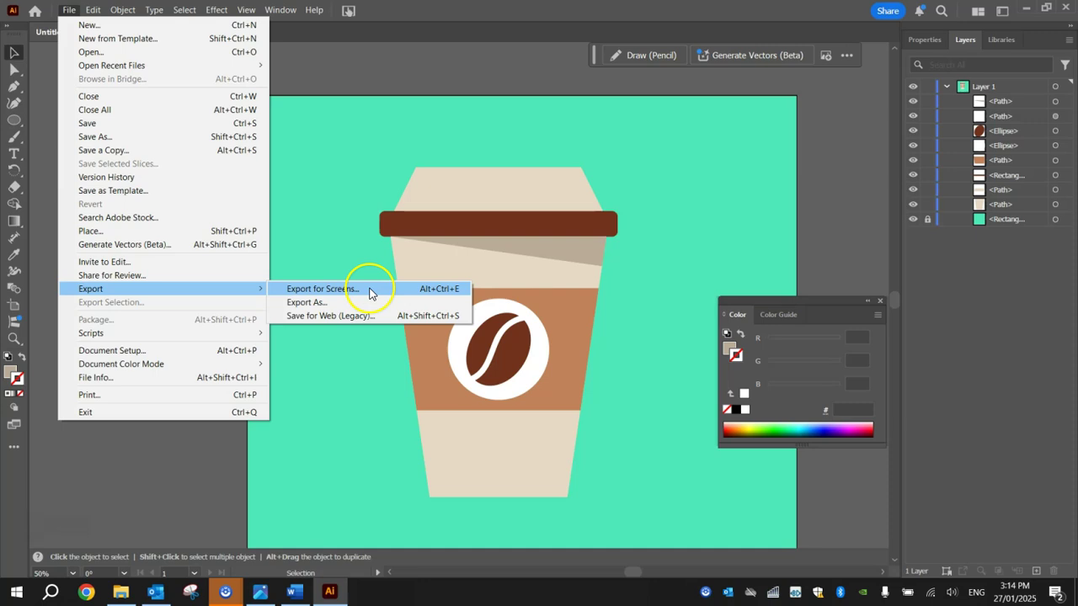
pyautogui.click(392, 241)
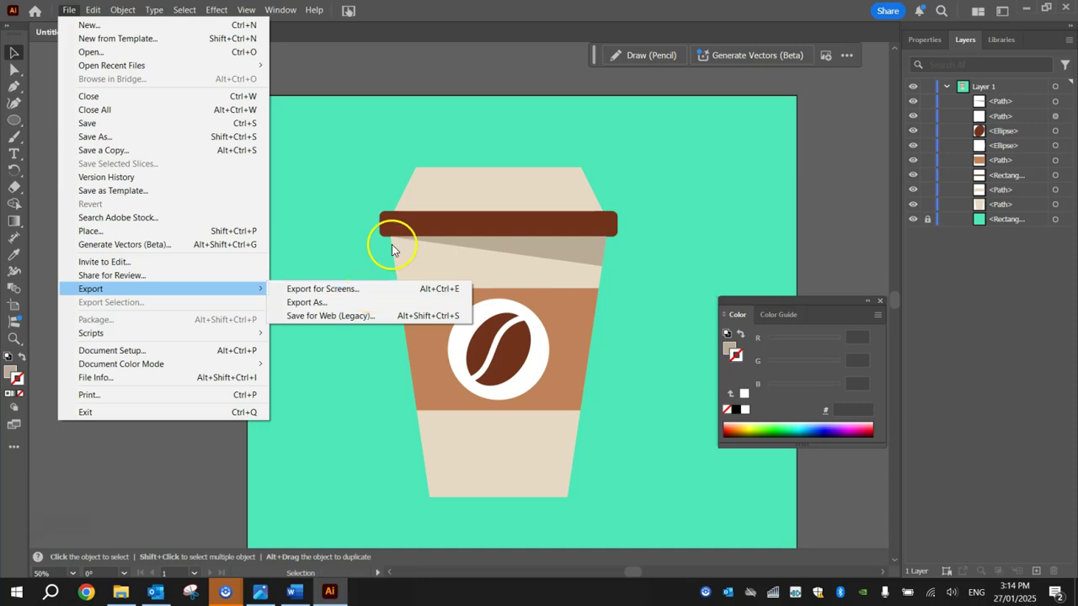
# Group all the cup shapes above the locked green background and close the floating Color panel.
pyautogui.scroll(-2, 689, 170)
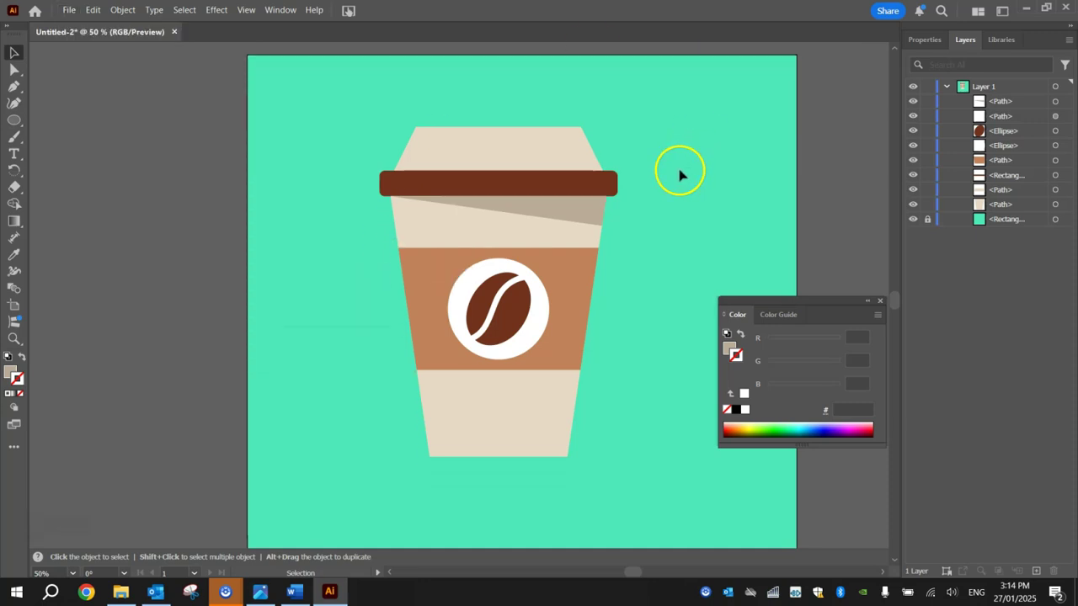
pyautogui.click(660, 310)
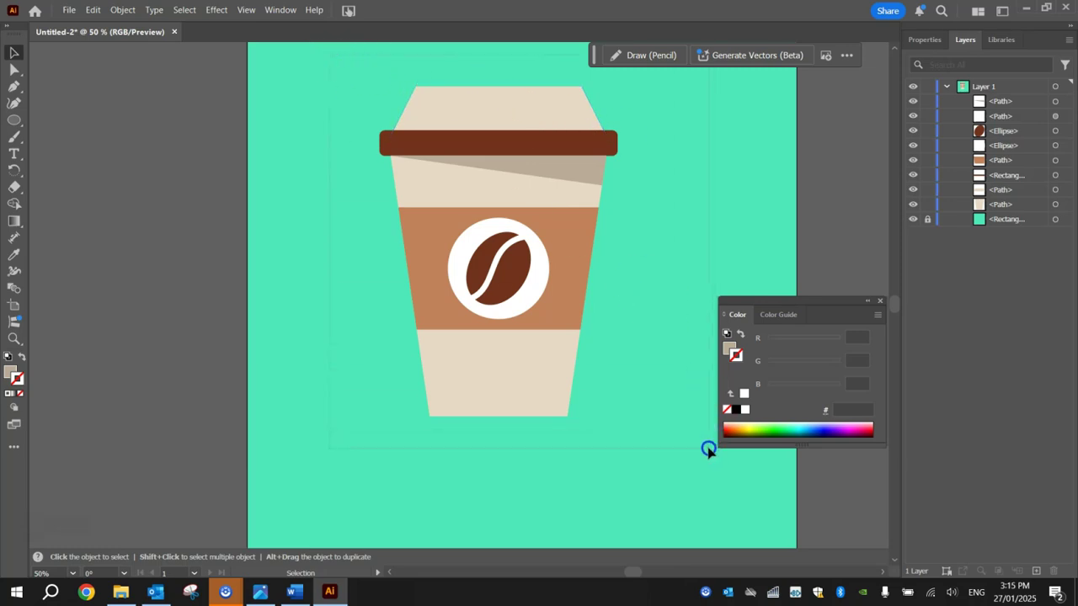
pyautogui.hotkey('ctrl', 'a')
pyautogui.press('a')
pyautogui.hotkey('ctrl', 'g')
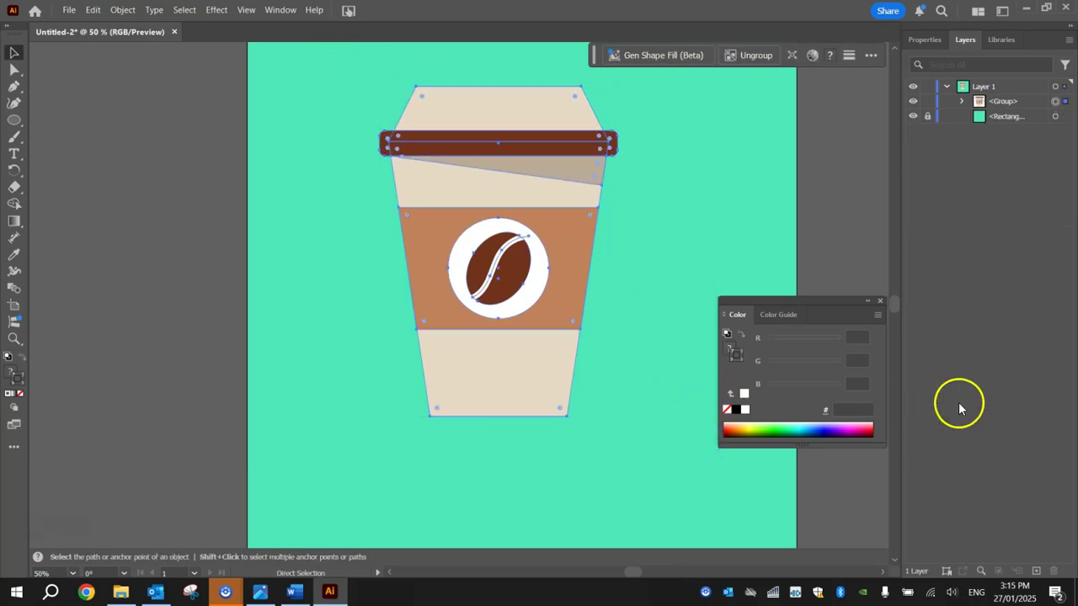
pyautogui.click(881, 301)
# Move the grouped cup slightly down and to the right on the green background and clear the selection.
pyautogui.press('v')
pyautogui.moveTo(570, 231); pyautogui.dragTo(581, 262)
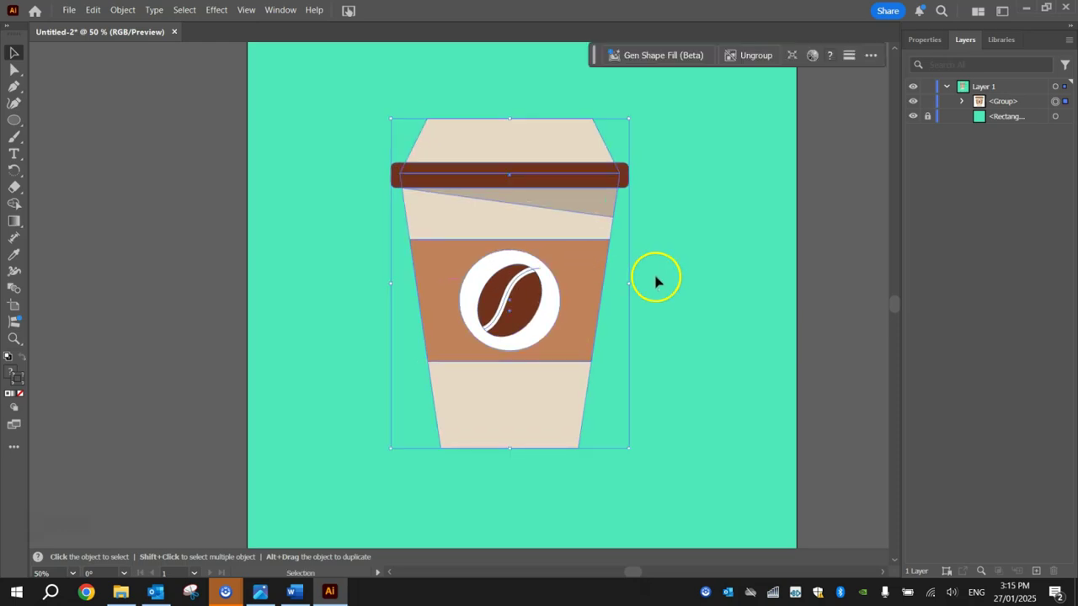
pyautogui.click(148, 88)
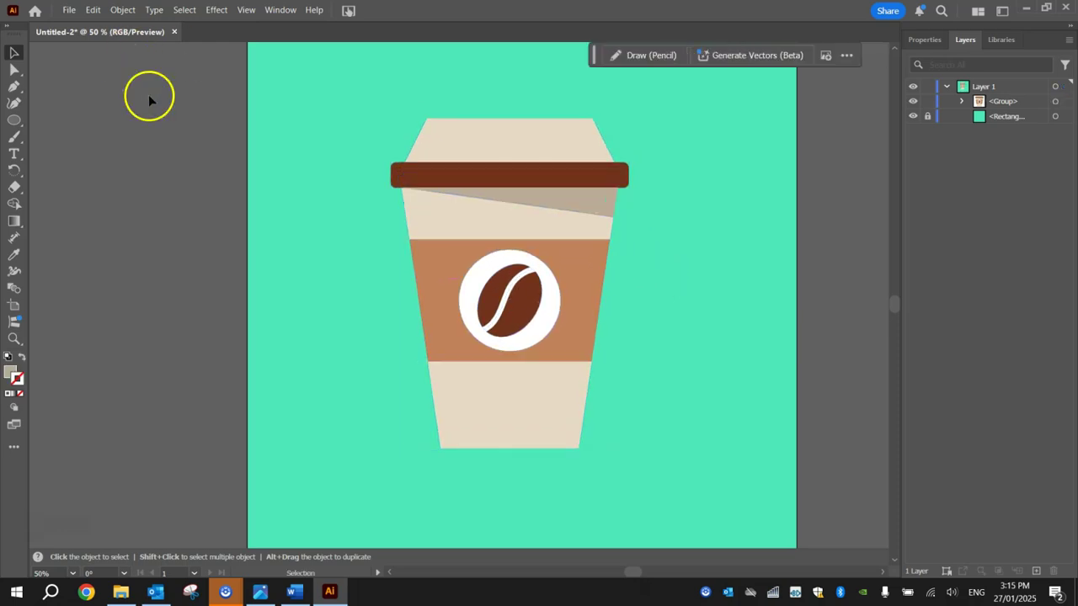